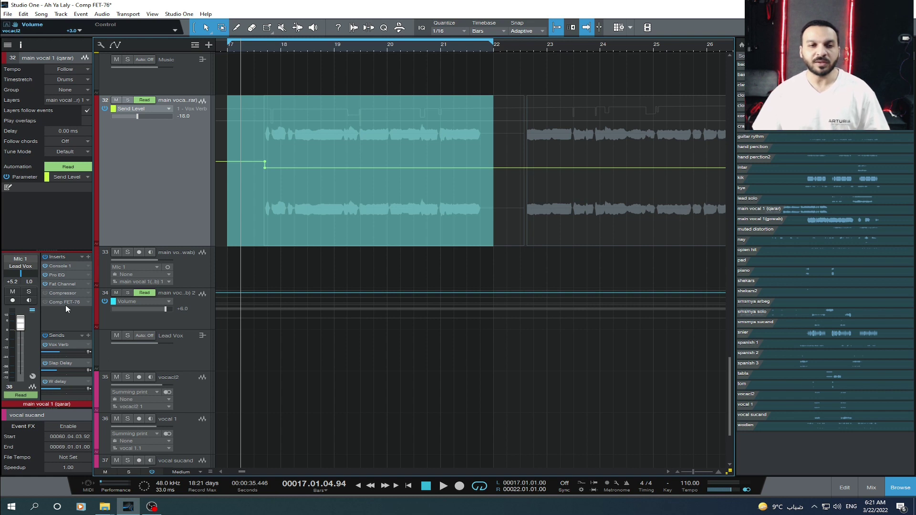
Step: Open the Comp FET-76 insert on main vocal 1 (qarar) and play back the looped vocal section
{"action": "left_click", "coordinate": [65, 304]}
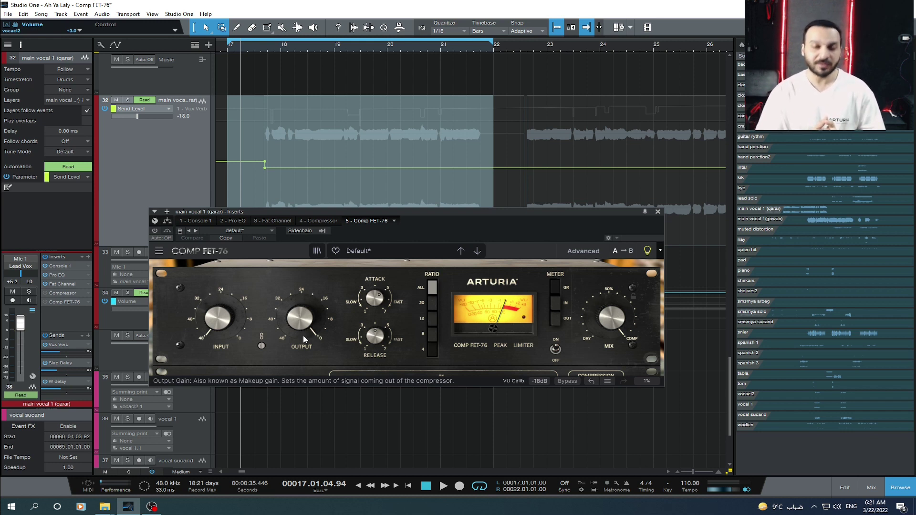
{"action": "key", "text": "space"}
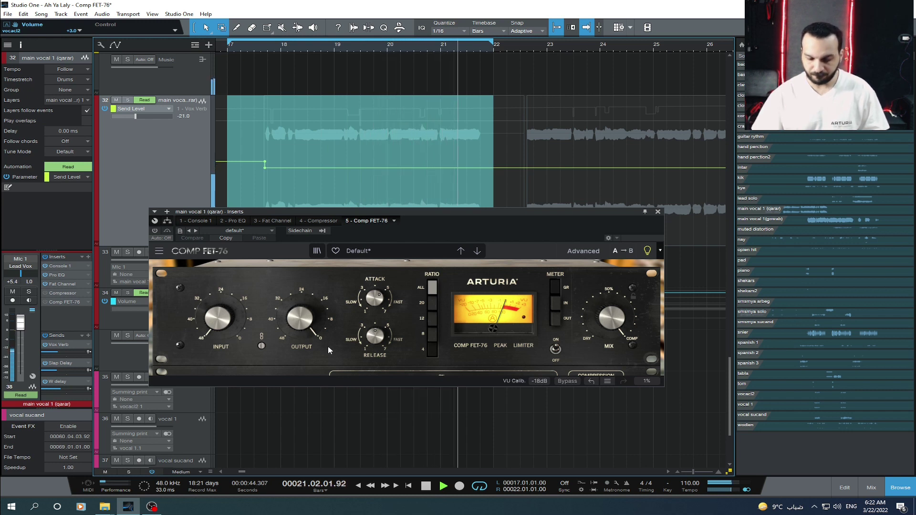
{"action": "key", "text": "space"}
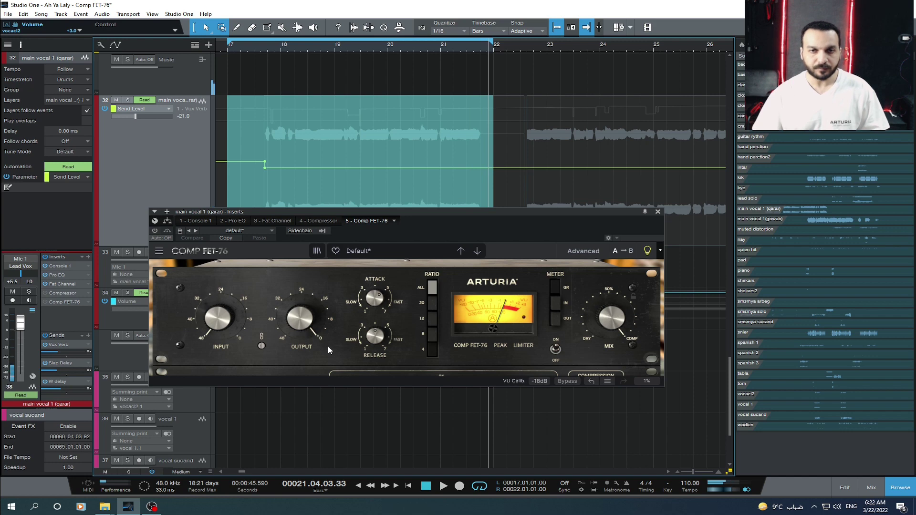
Step: Review the vocal's Pro EQ settings, then bring the Comp FET-76 back up
{"action": "left_click", "coordinate": [59, 277]}
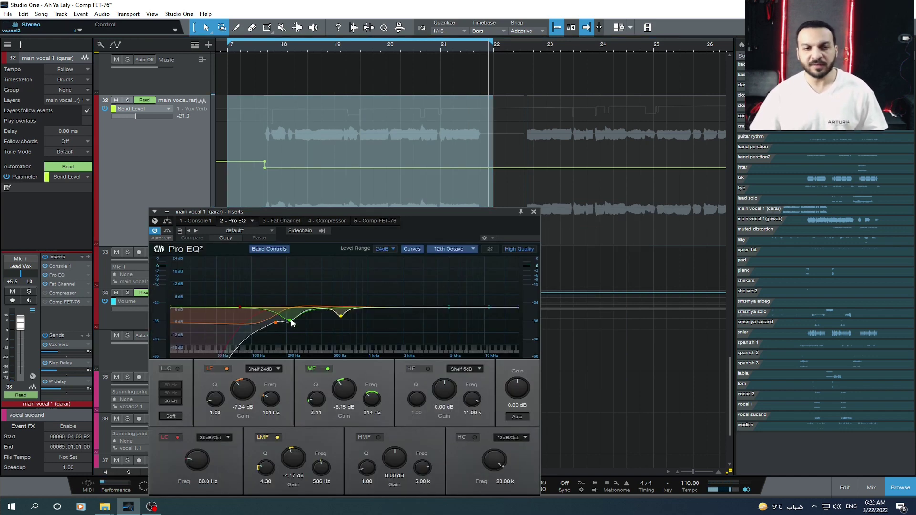
{"action": "left_click_drag", "start_coordinate": [299, 211], "coordinate": [371, 147]}
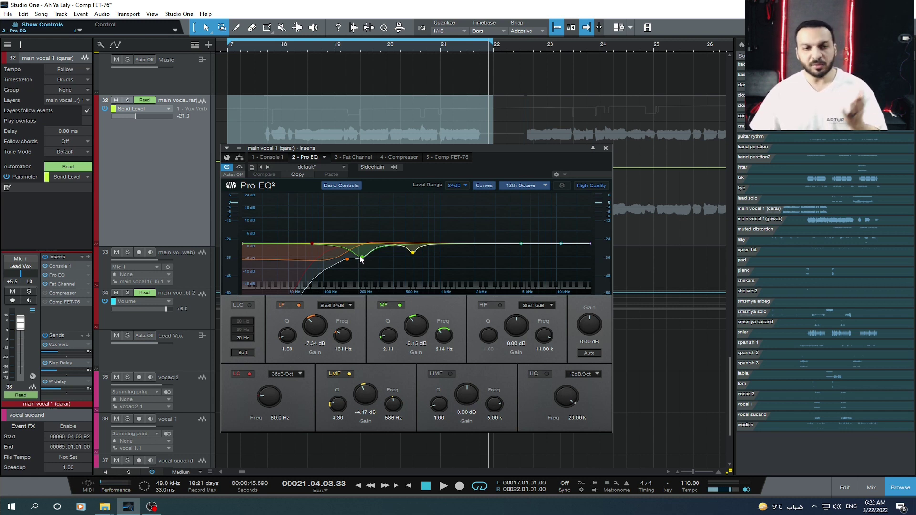
{"action": "left_click", "coordinate": [62, 303]}
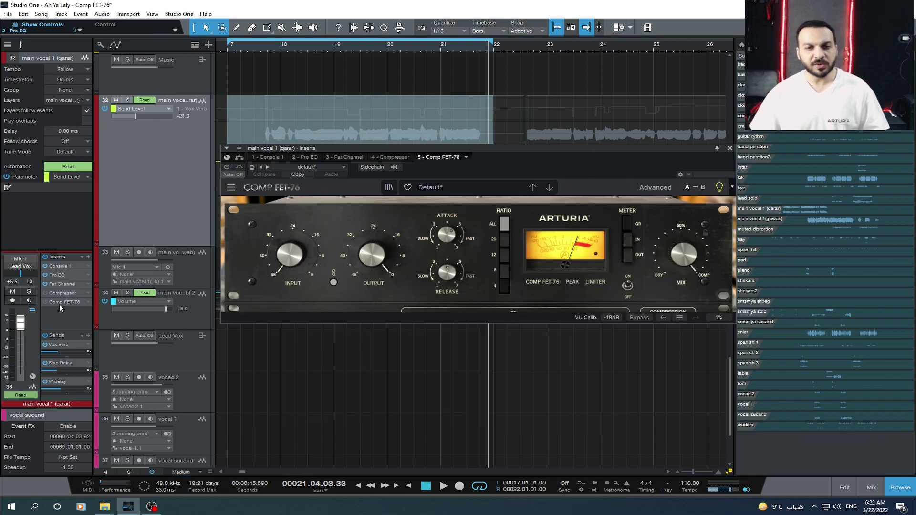
Step: Solo the main vocal 1 (qarar) track, return playback to bar 17, and activate Comp FET-76
{"action": "left_click", "coordinate": [128, 100]}
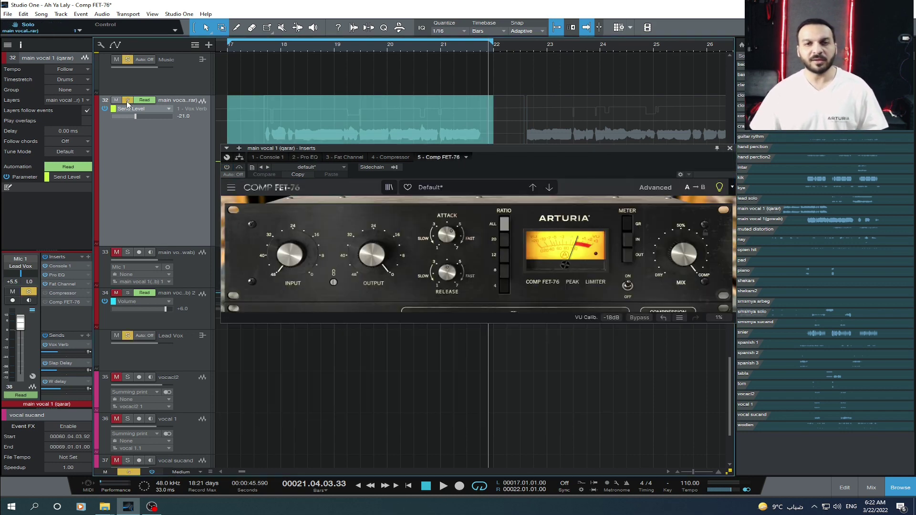
{"action": "key", "text": "KP_1"}
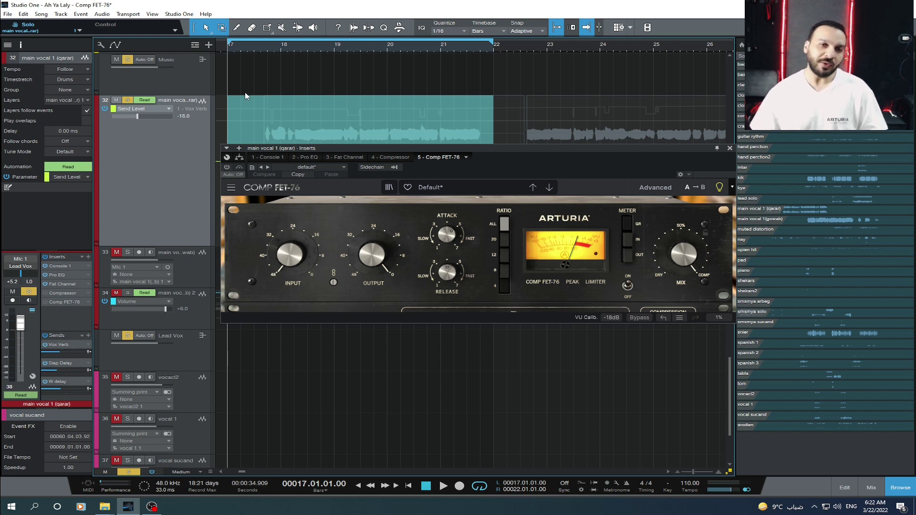
{"action": "left_click", "coordinate": [227, 167]}
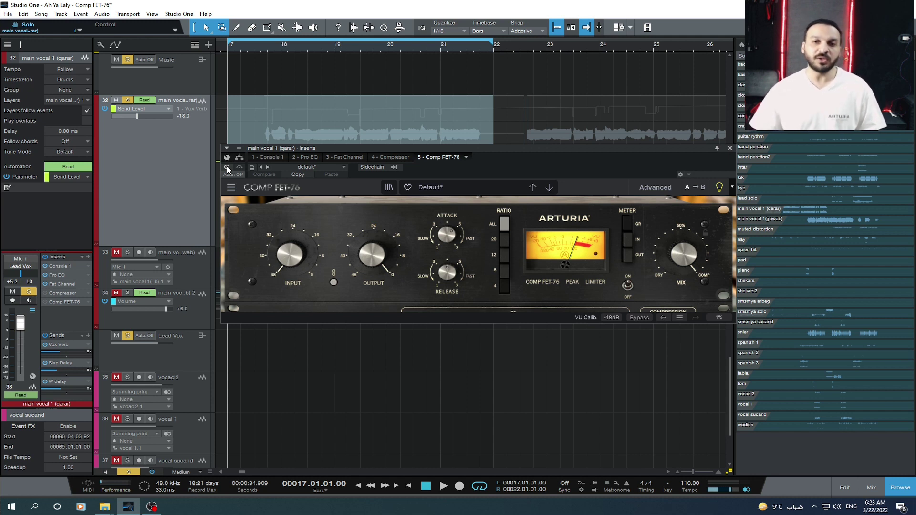
Step: Play the soloed vocal and compare its sound with Comp FET-76 bypassed and active, then stop playback
{"action": "left_click", "coordinate": [239, 167]}
{"action": "key", "text": "space"}
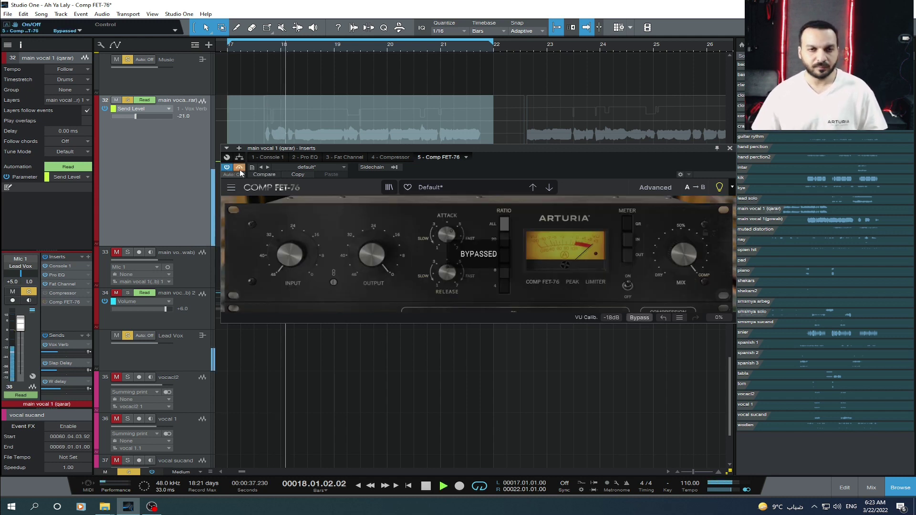
{"action": "left_click", "coordinate": [240, 170]}
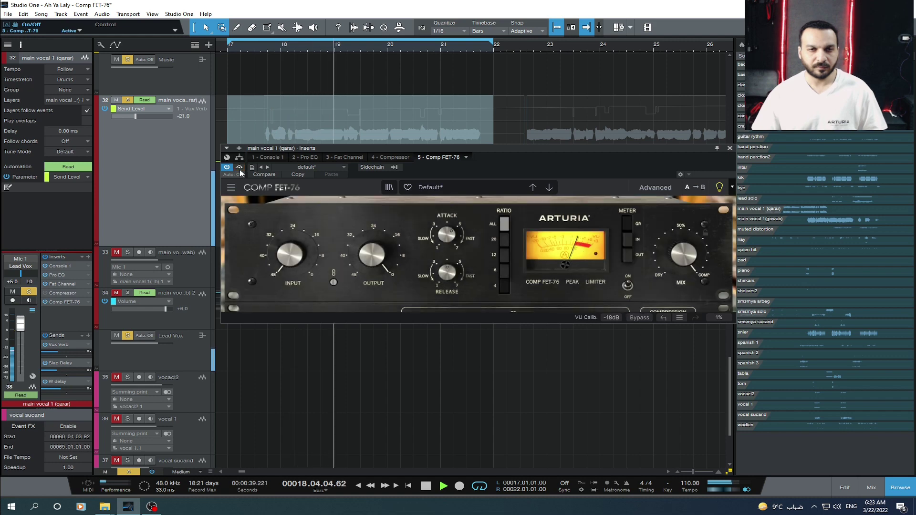
{"action": "left_click", "coordinate": [239, 170]}
{"action": "left_click", "coordinate": [240, 170]}
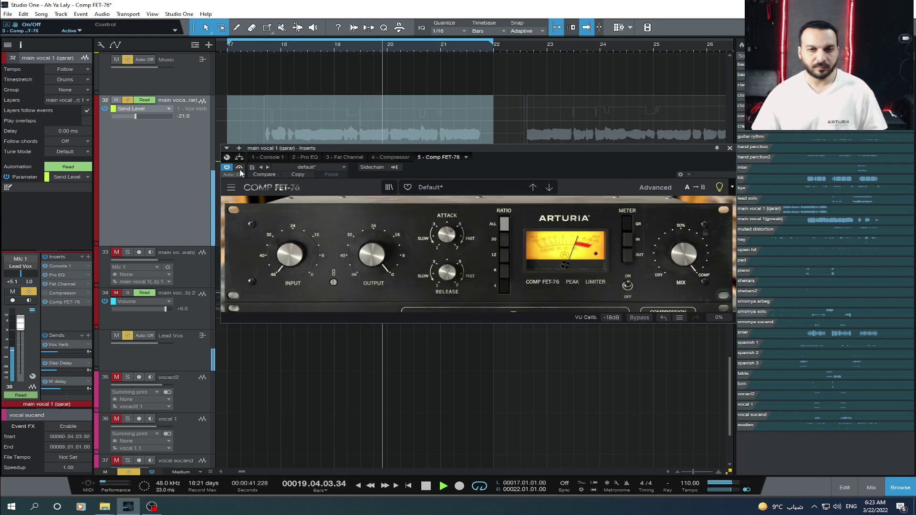
{"action": "left_click", "coordinate": [239, 169]}
{"action": "left_click", "coordinate": [239, 170]}
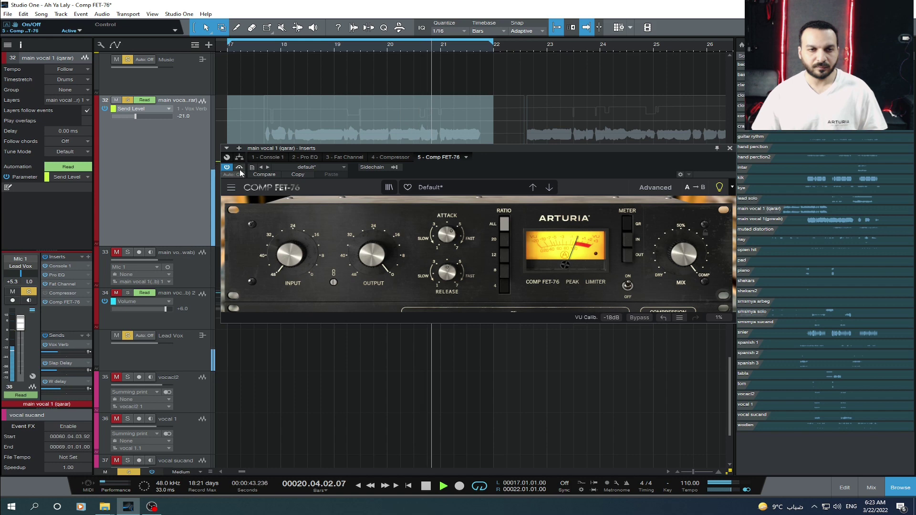
{"action": "left_click", "coordinate": [240, 170]}
{"action": "left_click", "coordinate": [240, 170]}
{"action": "key", "text": "space"}
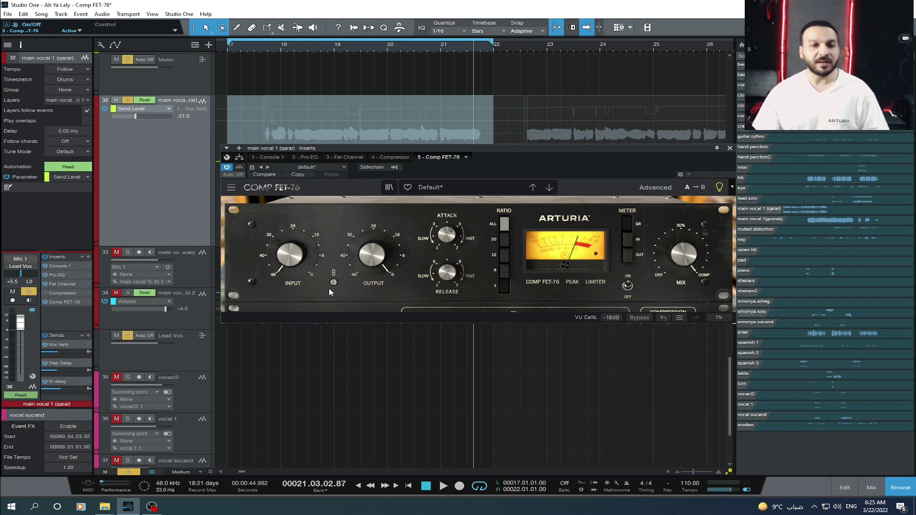
Step: Raise the compressor's input gain, with the output gain linked, to about -24 dB
{"action": "left_click_drag", "start_coordinate": [290, 255], "coordinate": [291, 211]}
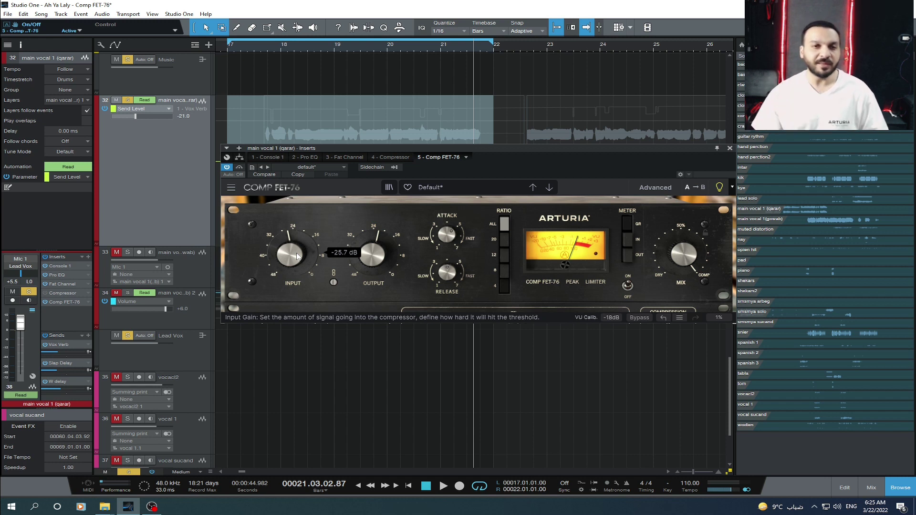
{"action": "left_click_drag", "start_coordinate": [300, 260], "coordinate": [281, 240]}
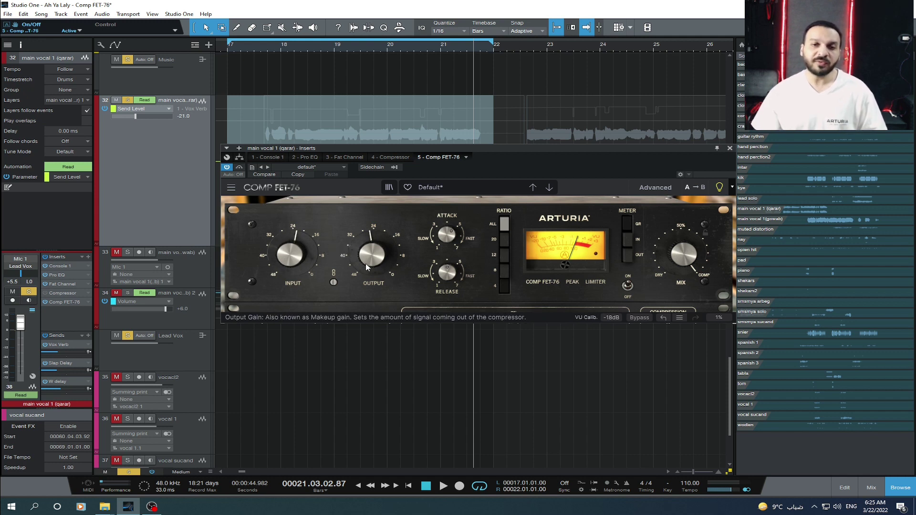
{"action": "left_click_drag", "start_coordinate": [295, 243], "coordinate": [296, 246]}
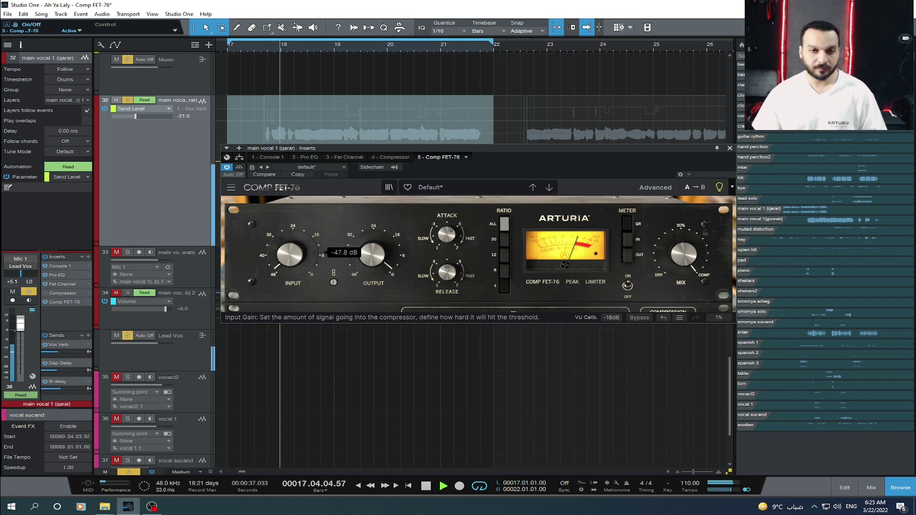
{"action": "left_click_drag", "start_coordinate": [295, 246], "coordinate": [295, 230]}
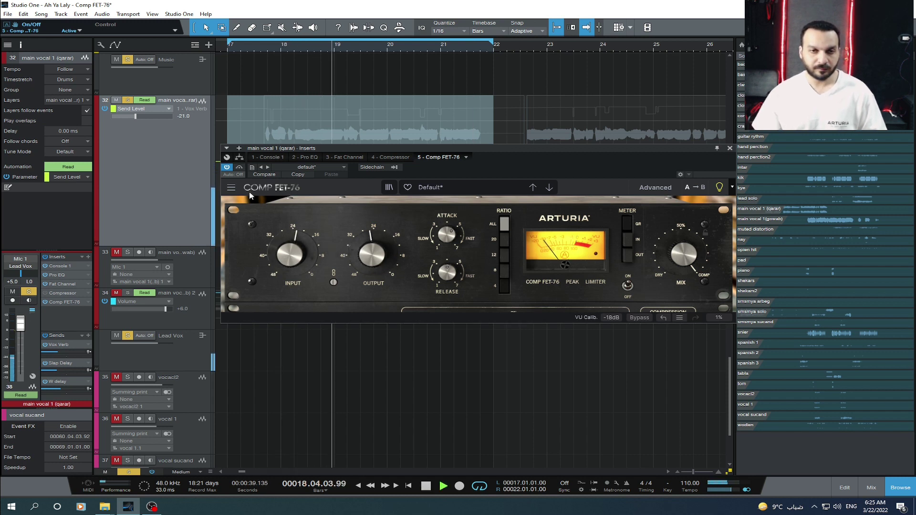
Step: Compare the vocal with and without the driven compression by toggling bypass during playback, then stop
{"action": "left_click", "coordinate": [241, 170]}
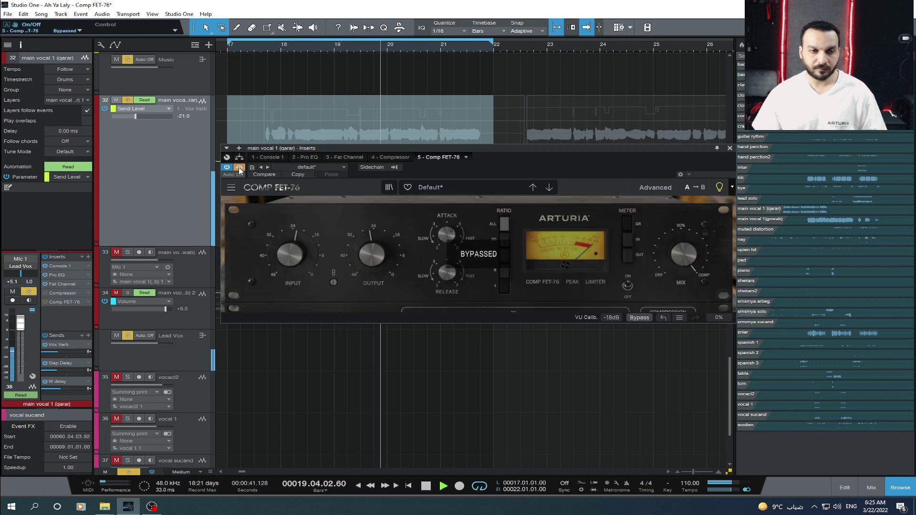
{"action": "left_click", "coordinate": [241, 171]}
{"action": "left_click", "coordinate": [240, 170]}
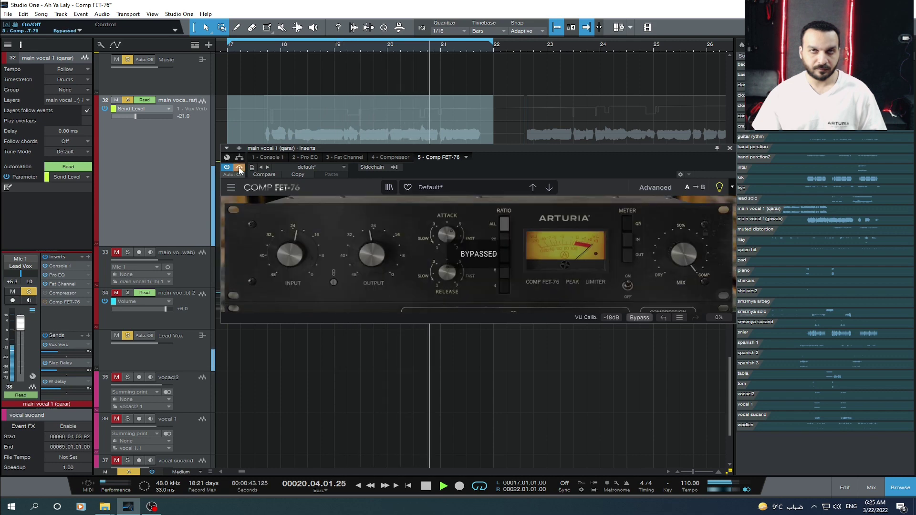
{"action": "left_click", "coordinate": [240, 170]}
{"action": "left_click", "coordinate": [240, 170]}
{"action": "left_click", "coordinate": [240, 170]}
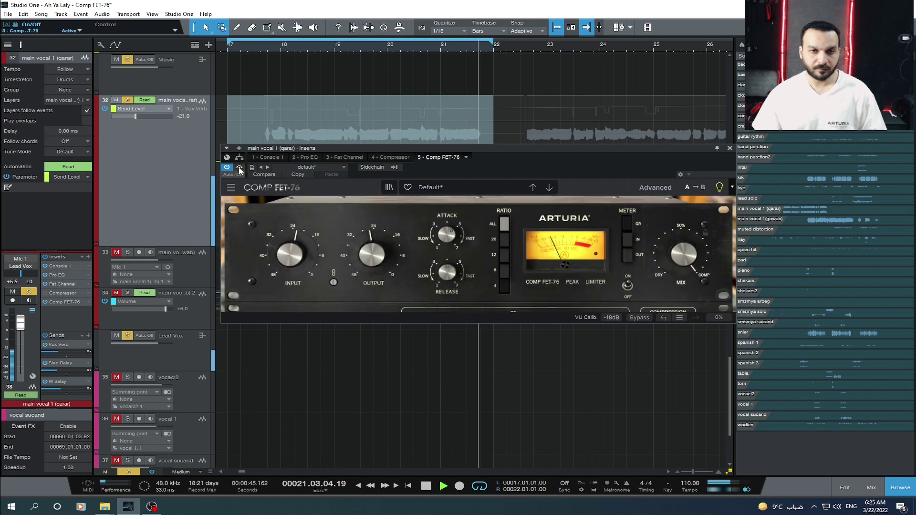
{"action": "key", "text": "space"}
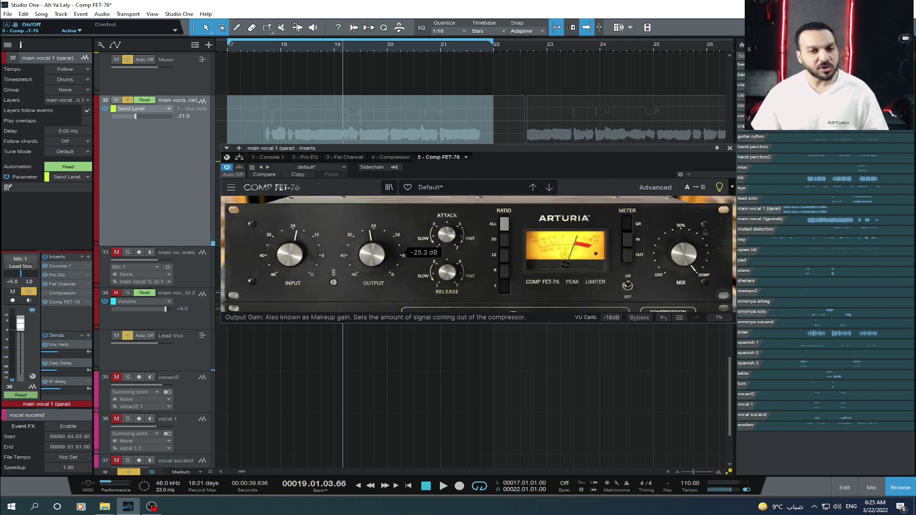
Step: Unlink the compressor's output gain from the input and raise it to about -16.5 dB, checking against the bypassed vocal
{"action": "left_click", "coordinate": [333, 282]}
{"action": "left_click_drag", "start_coordinate": [372, 255], "coordinate": [371, 245]}
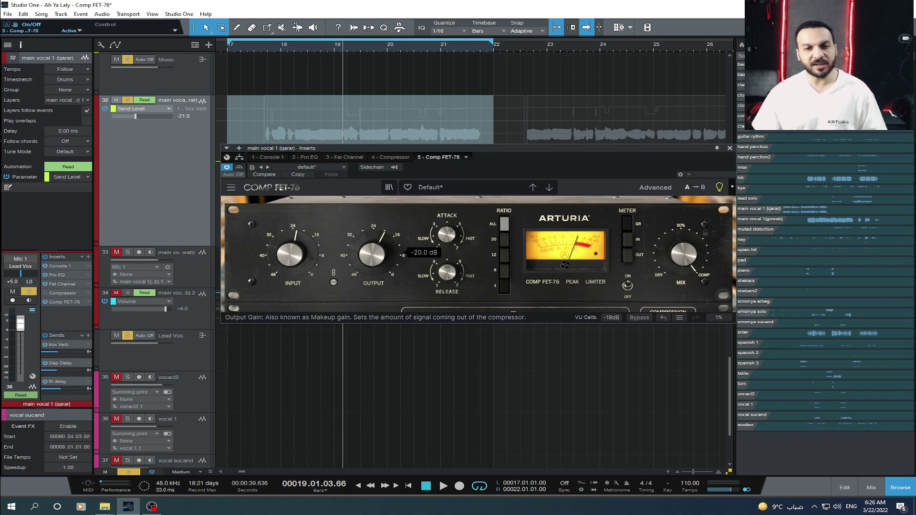
{"action": "key", "text": "space"}
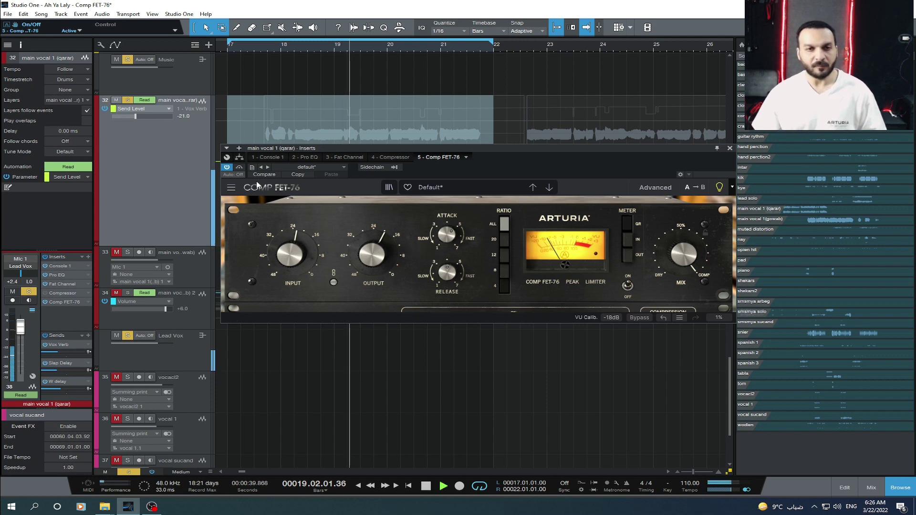
{"action": "left_click", "coordinate": [240, 168]}
{"action": "left_click", "coordinate": [240, 168]}
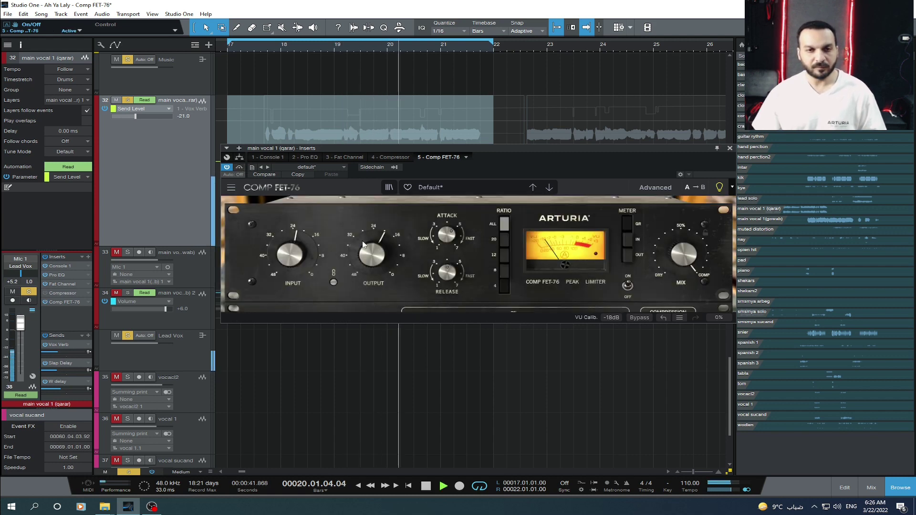
{"action": "left_click_drag", "start_coordinate": [372, 255], "coordinate": [372, 250]}
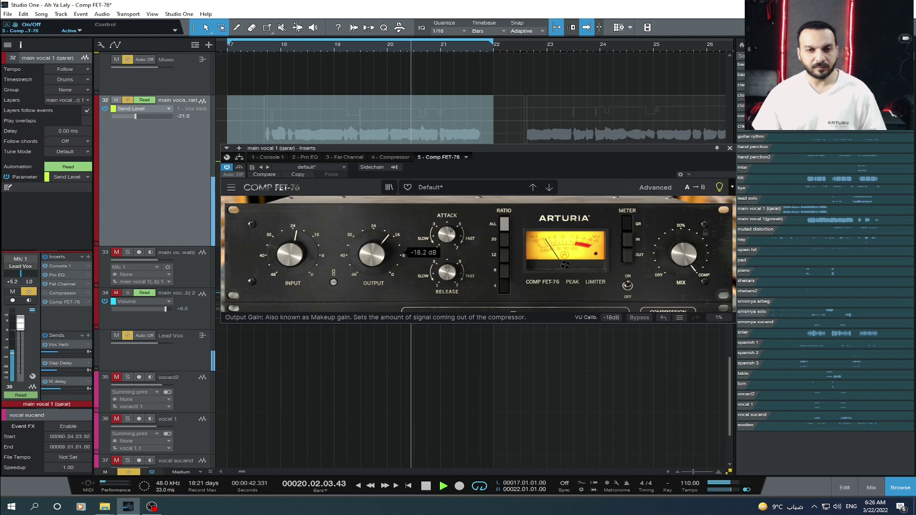
Step: Repeatedly compare the bypassed and compressed vocal with the raised output gain to judge the level match, leaving Comp FET-76 active
{"action": "left_click", "coordinate": [239, 168]}
{"action": "left_click", "coordinate": [242, 169]}
{"action": "left_click", "coordinate": [242, 169]}
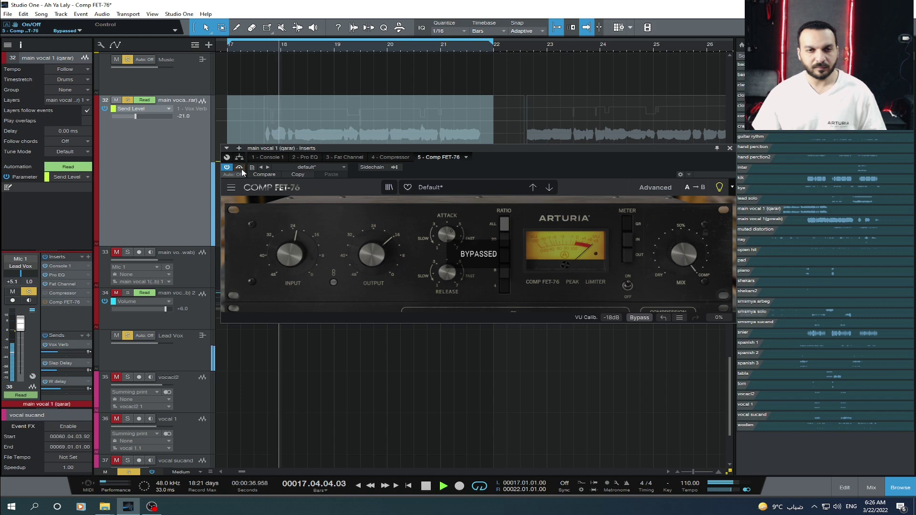
{"action": "left_click", "coordinate": [242, 169]}
{"action": "left_click", "coordinate": [242, 169]}
{"action": "left_click", "coordinate": [242, 169]}
{"action": "mouse_move", "coordinate": [382, 249]}
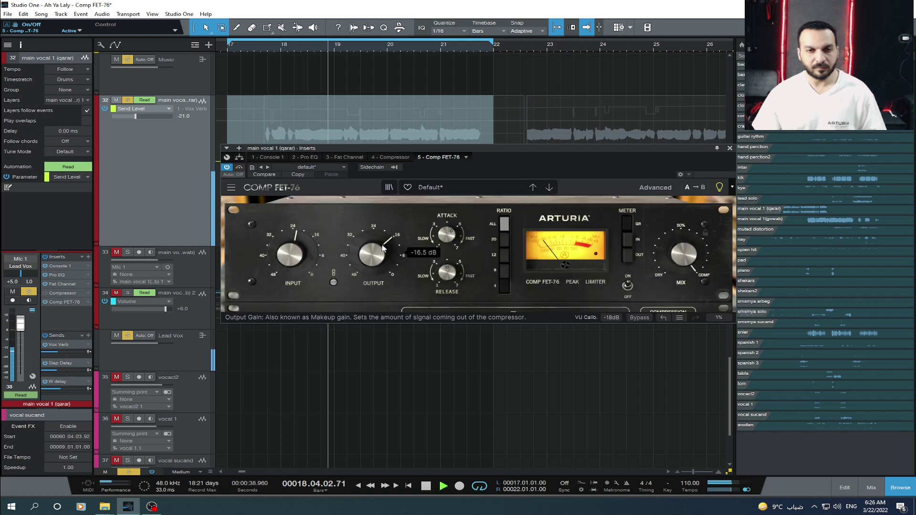
{"action": "left_click", "coordinate": [240, 168]}
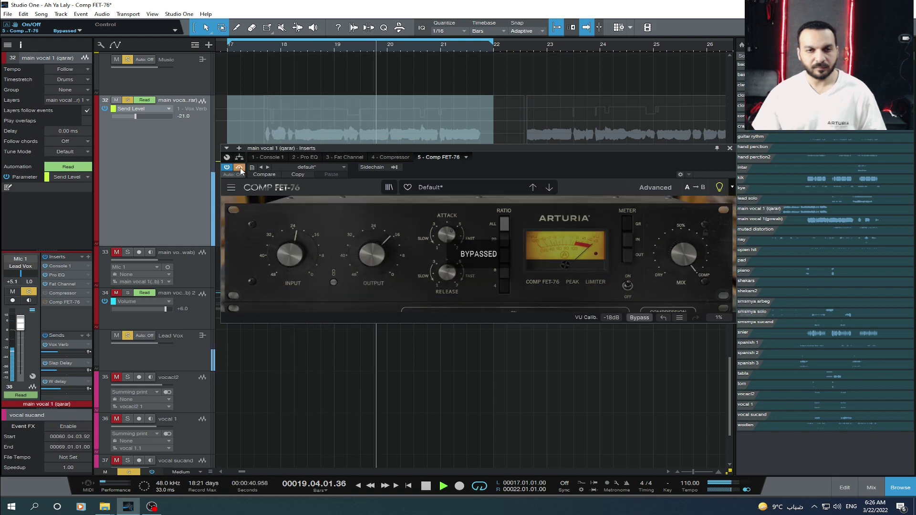
{"action": "left_click", "coordinate": [240, 168]}
{"action": "left_click", "coordinate": [239, 168]}
{"action": "left_click", "coordinate": [240, 167]}
{"action": "left_click", "coordinate": [239, 168]}
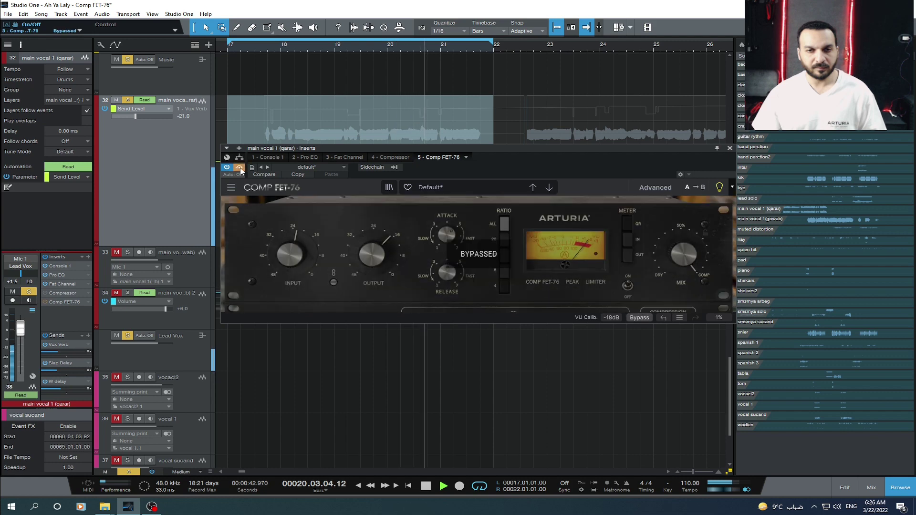
{"action": "left_click", "coordinate": [240, 167]}
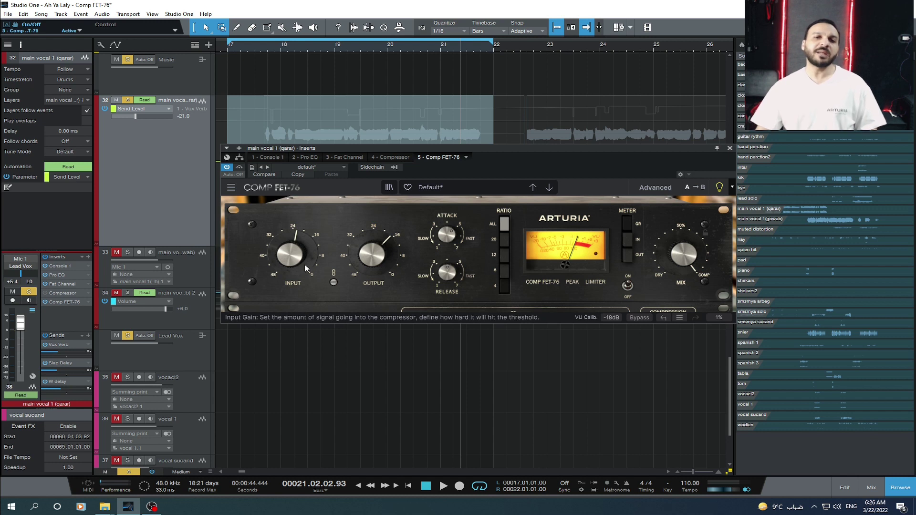
Step: Inspect the compressor's attack and release settings and their descriptions
{"action": "mouse_move", "coordinate": [304, 264]}
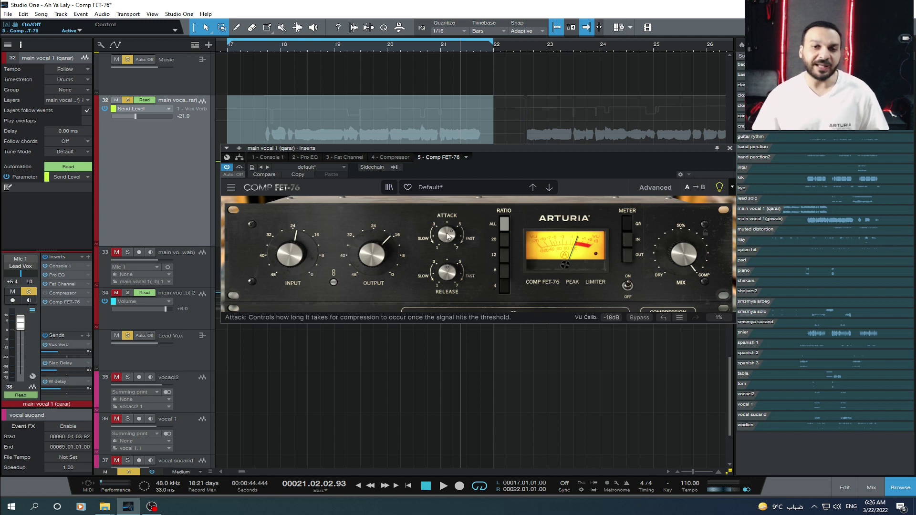
{"action": "mouse_move", "coordinate": [448, 276]}
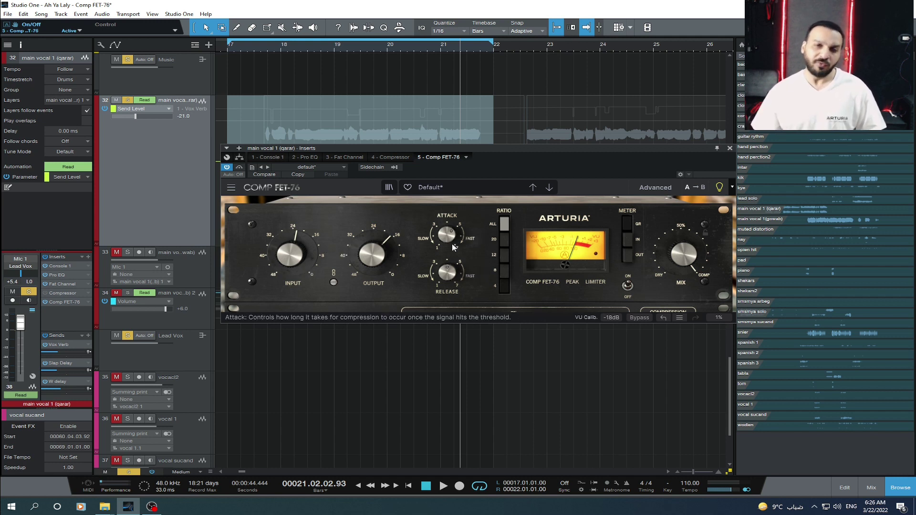
{"action": "mouse_move", "coordinate": [453, 247]}
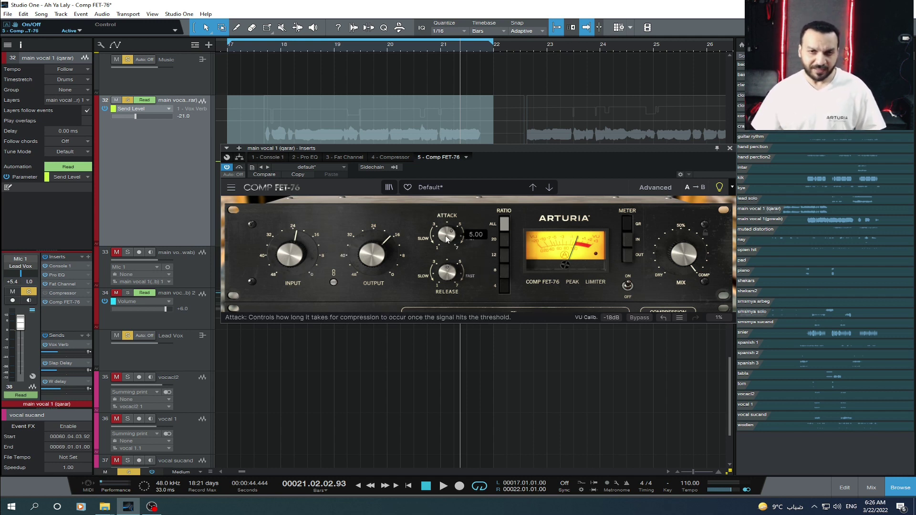
{"action": "mouse_move", "coordinate": [447, 280]}
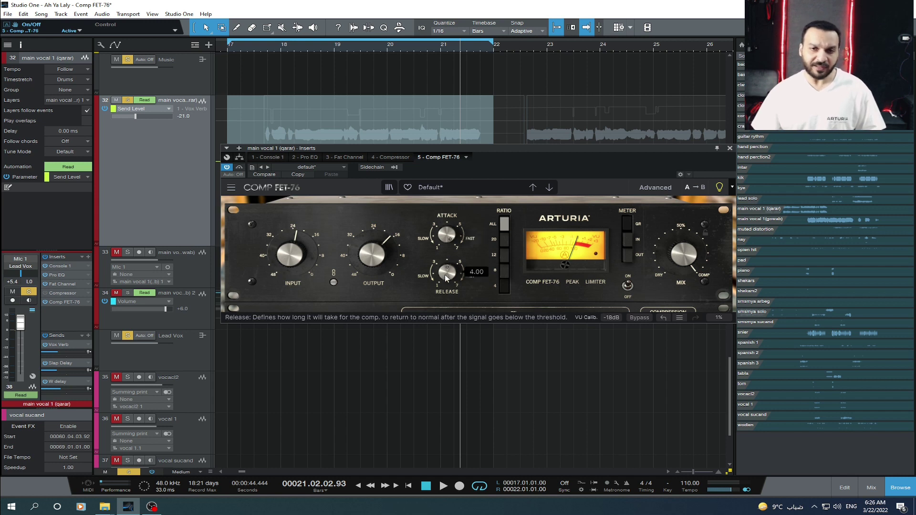
Step: Examine the compressor's release, attack and ratio controls and what they do to the signal
{"action": "left_click_drag", "start_coordinate": [447, 272], "coordinate": [447, 325]}
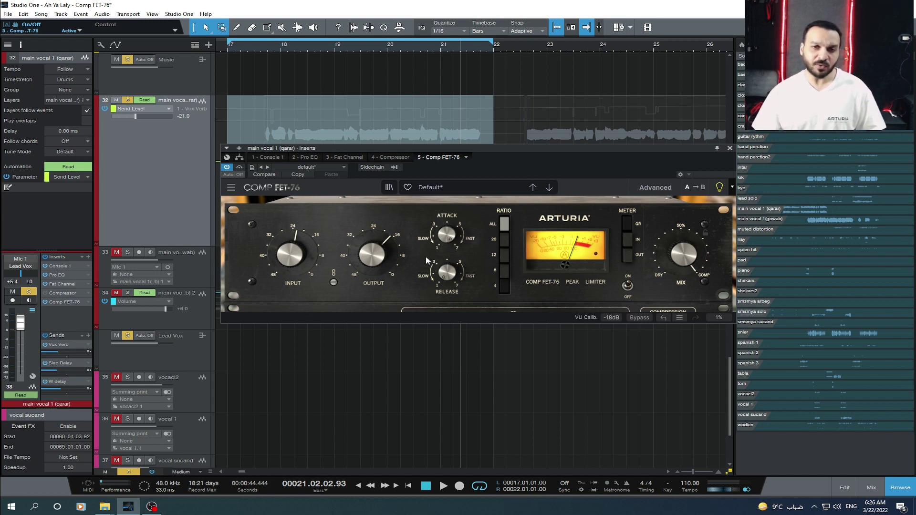
{"action": "mouse_move", "coordinate": [446, 235]}
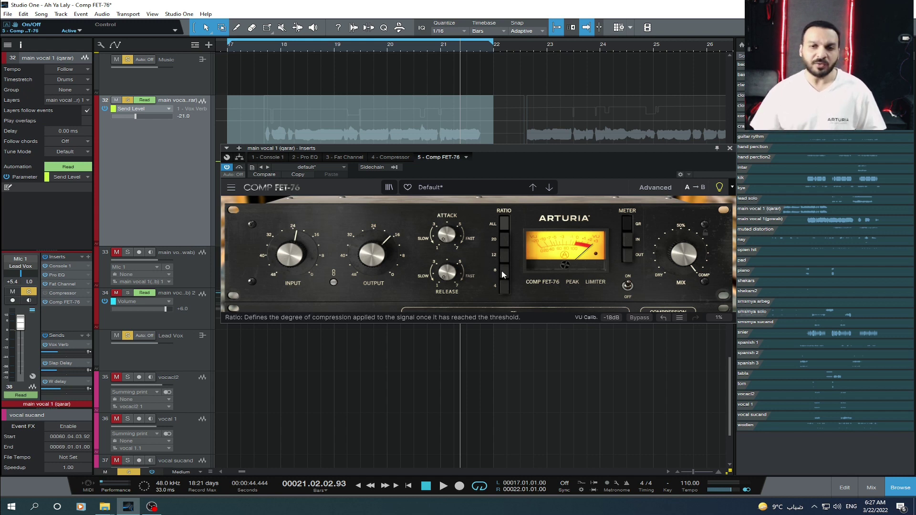
{"action": "left_click", "coordinate": [507, 291]}
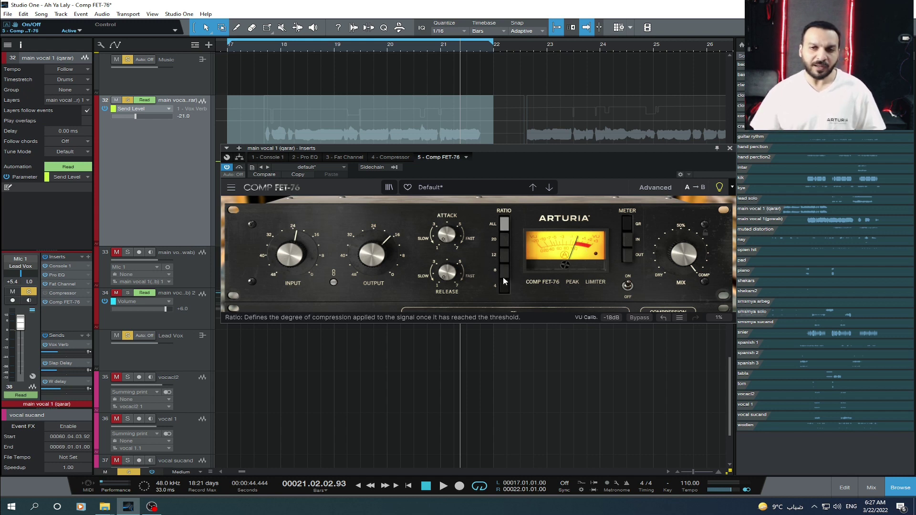
Step: Play the vocal and repeatedly compare it bypassed and compressed at the current ratio, then stop playback
{"action": "key", "text": "space"}
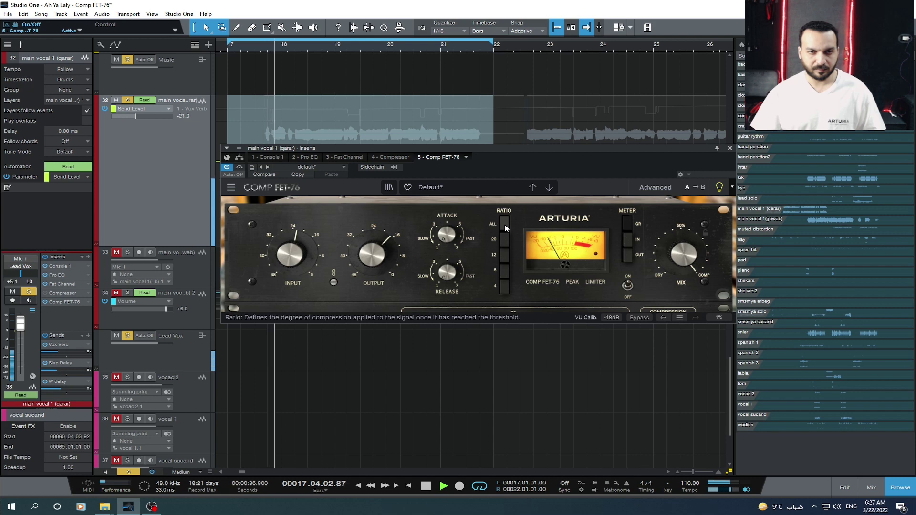
{"action": "left_click", "coordinate": [239, 168]}
{"action": "left_click", "coordinate": [239, 168]}
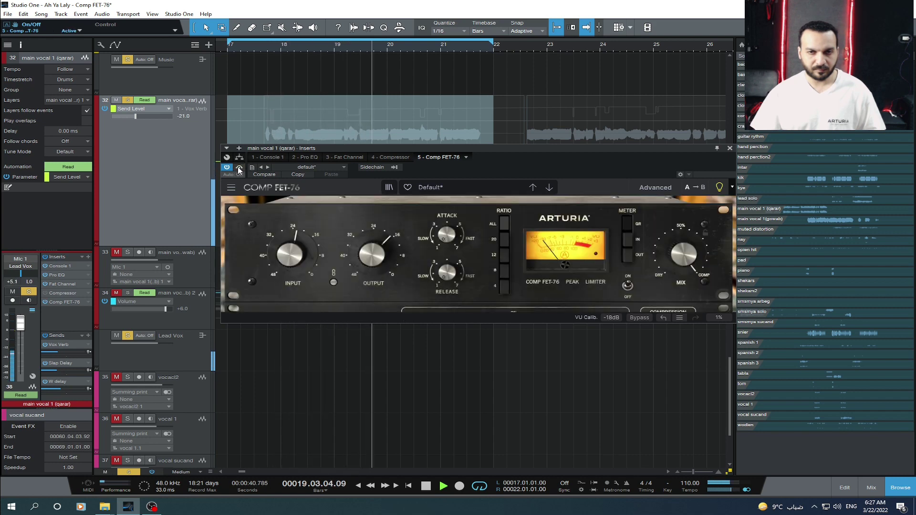
{"action": "left_click", "coordinate": [239, 168]}
{"action": "left_click", "coordinate": [239, 168]}
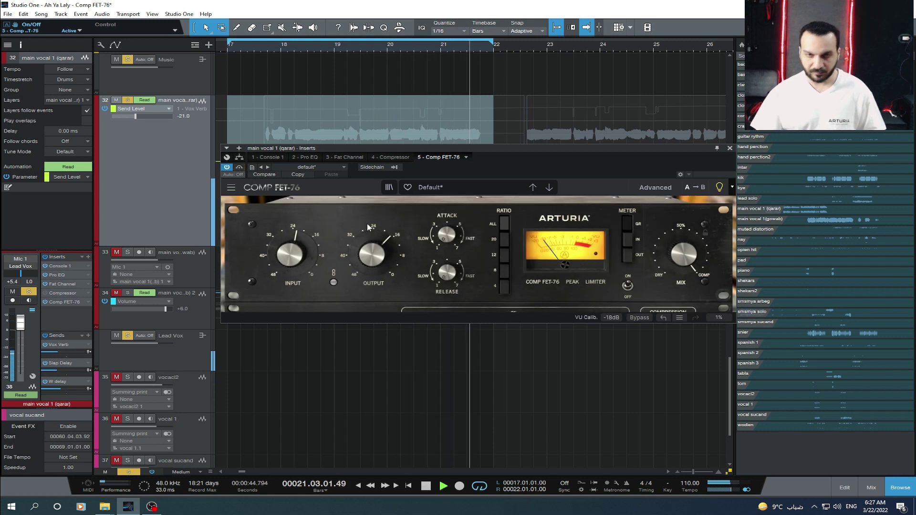
{"action": "key", "text": "space"}
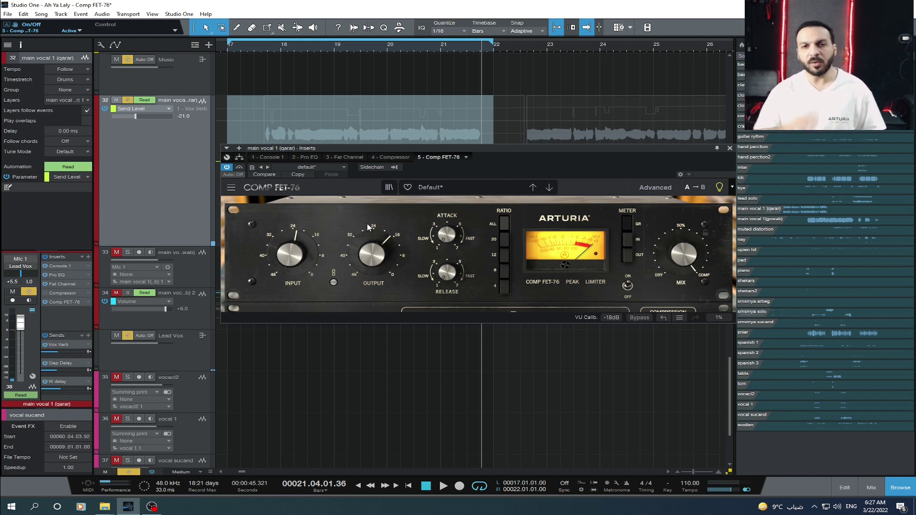
Step: Raise the compressor's output gain to about -16.1 dB with the ratio on ALL
{"action": "mouse_move", "coordinate": [390, 235]}
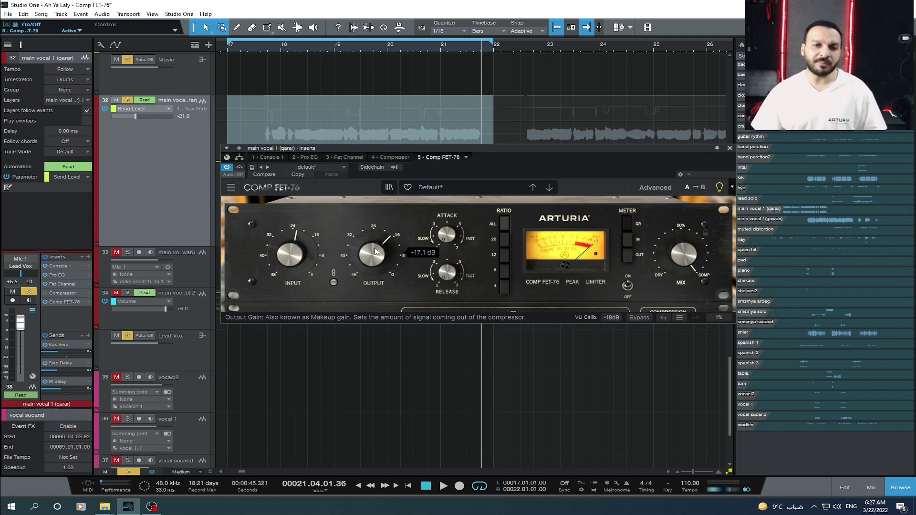
{"action": "left_click_drag", "start_coordinate": [373, 253], "coordinate": [390, 231]}
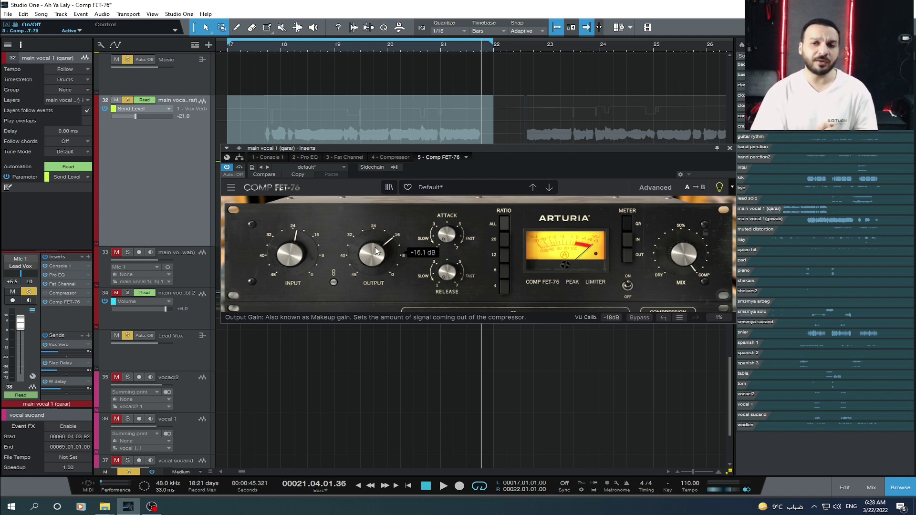
{"action": "left_click", "coordinate": [504, 223]}
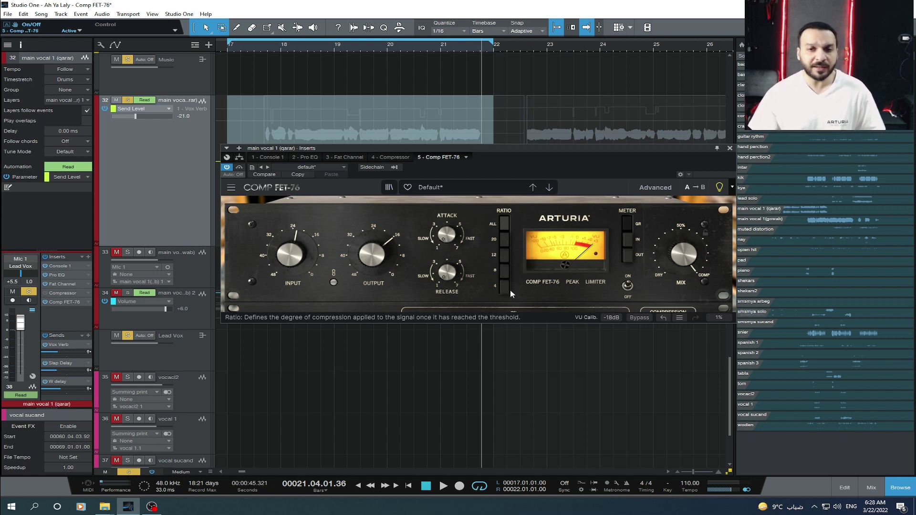
Step: Explore the VU meter's input and output monitoring modes and the dry/compressed mix control
{"action": "left_click", "coordinate": [629, 242]}
{"action": "left_click", "coordinate": [628, 257]}
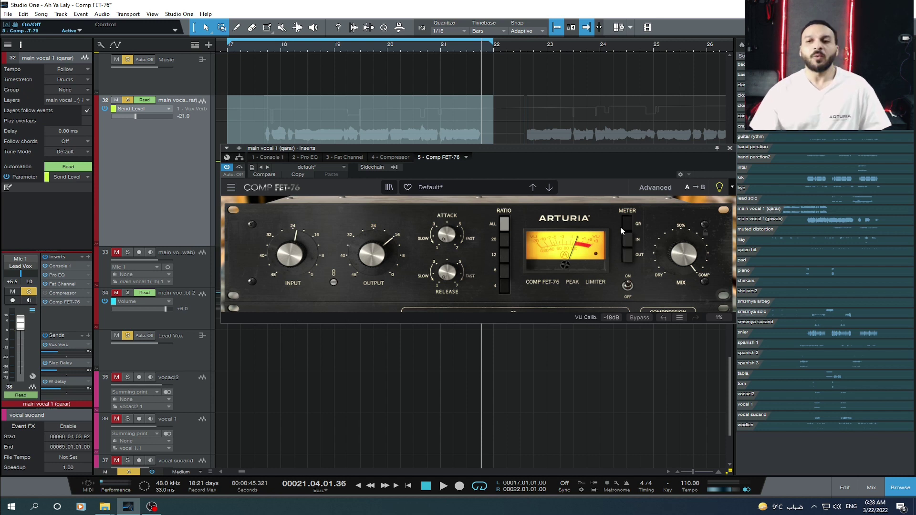
{"action": "left_click_drag", "start_coordinate": [702, 271], "coordinate": [636, 278]}
{"action": "left_click_drag", "start_coordinate": [724, 266], "coordinate": [724, 263]}
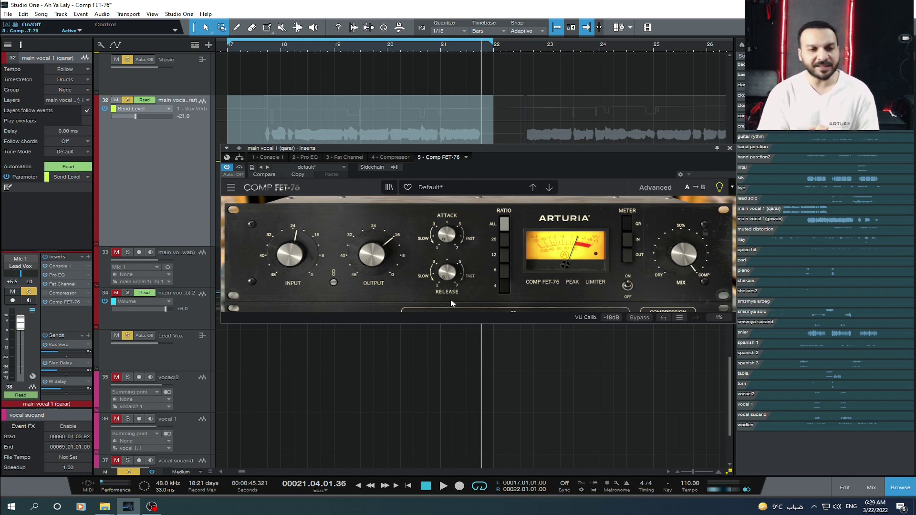
Step: Show Comp FET-76's advanced sidechain controls and load the Default preset
{"action": "left_click", "coordinate": [655, 188]}
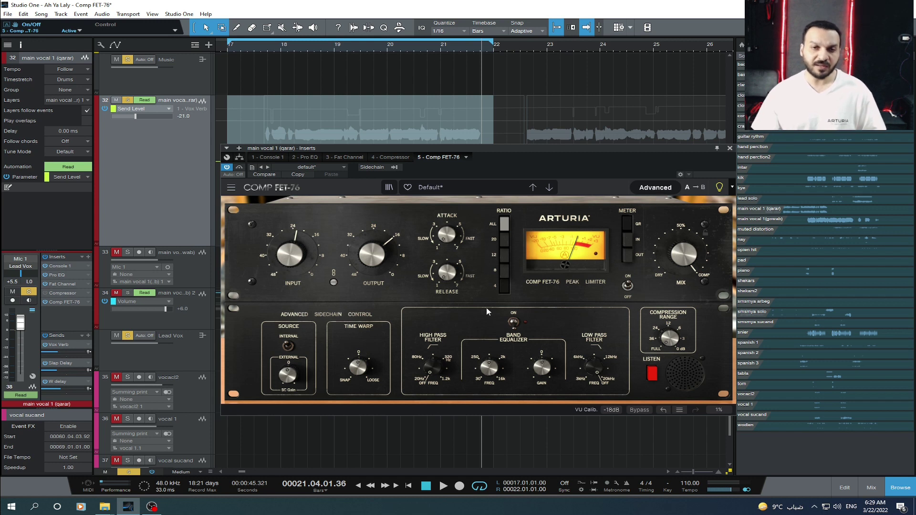
{"action": "left_click", "coordinate": [453, 189]}
{"action": "mouse_move", "coordinate": [462, 199]}
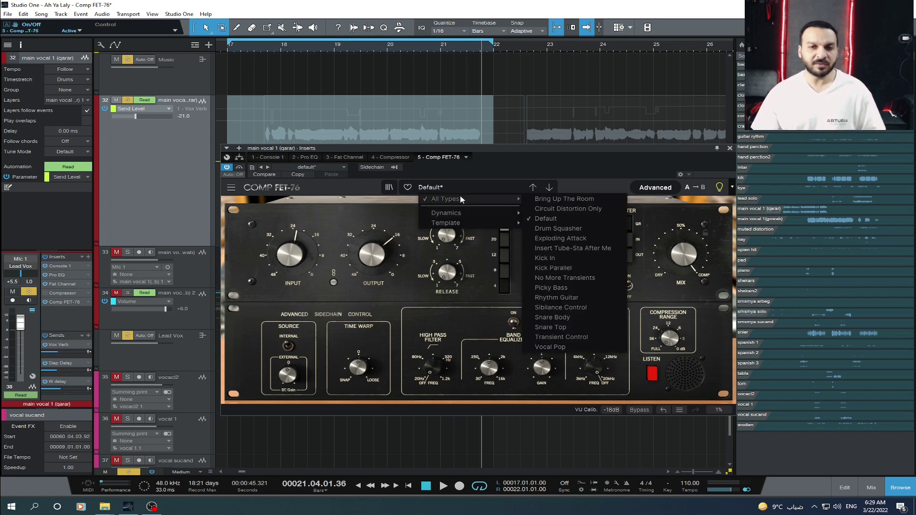
{"action": "left_click", "coordinate": [539, 219]}
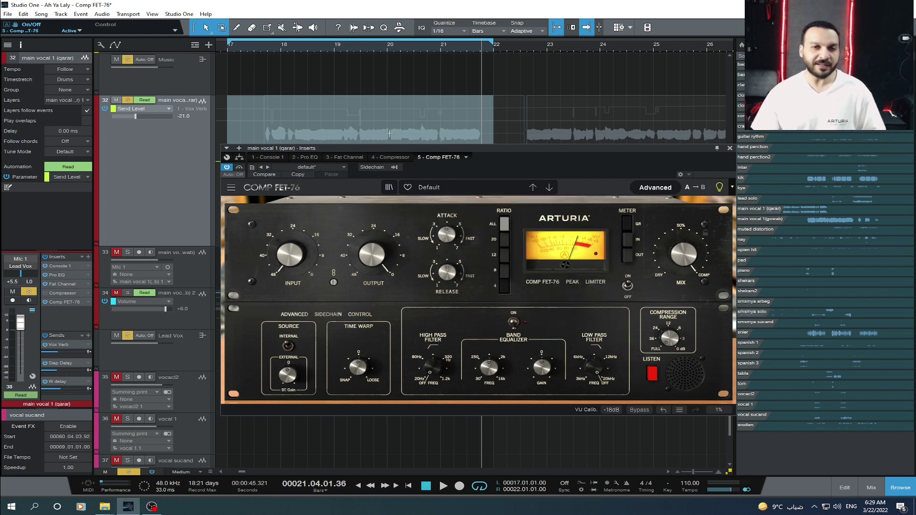
Step: Set the loop range to bars 19 to 22 and move the Comp FET-76 window clear of the vocal waveform
{"action": "left_click", "coordinate": [344, 128]}
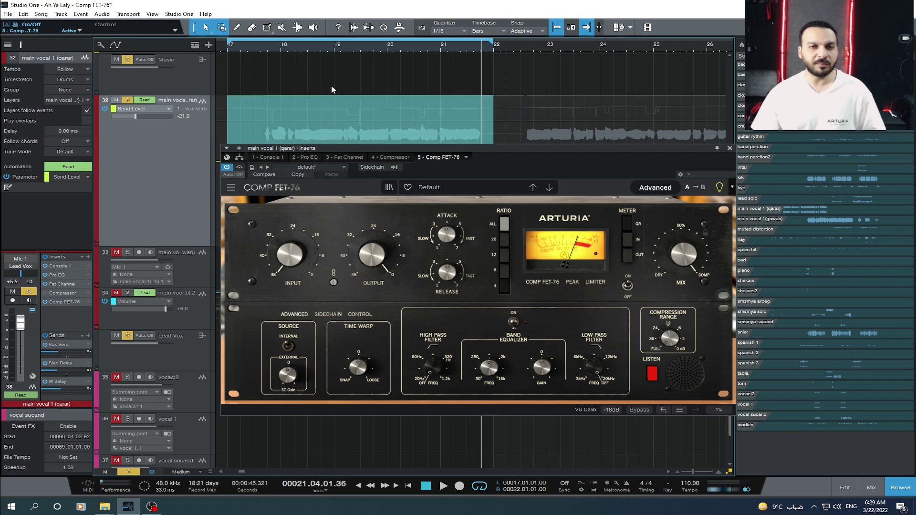
{"action": "left_click_drag", "start_coordinate": [336, 87], "coordinate": [494, 142]}
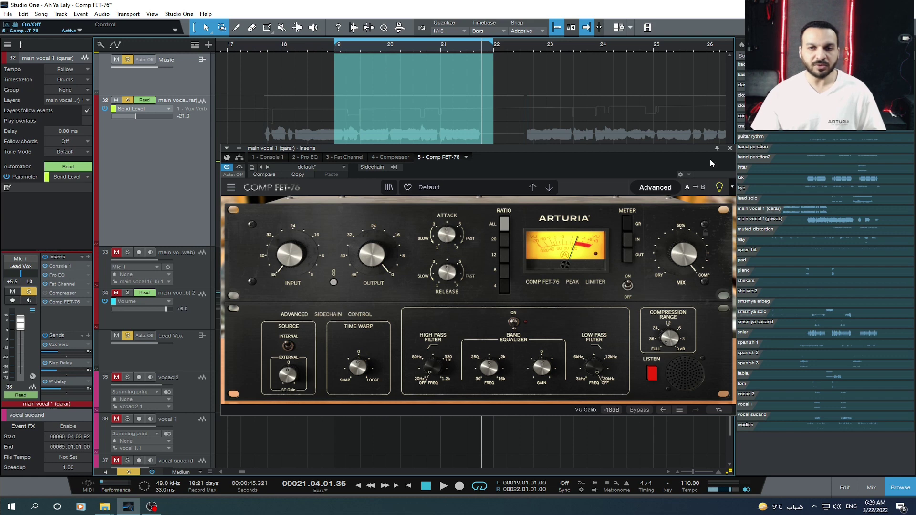
{"action": "left_click", "coordinate": [730, 149]}
{"action": "double_click", "coordinate": [65, 302]}
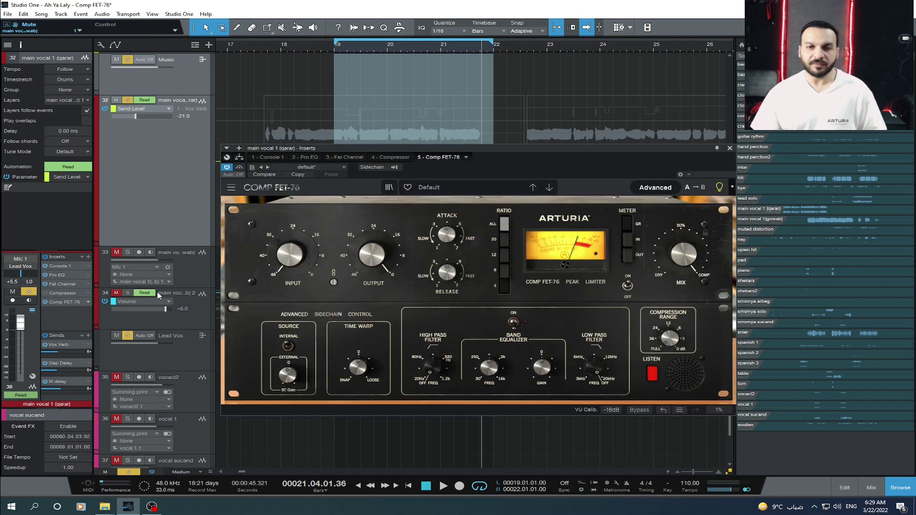
{"action": "left_click_drag", "start_coordinate": [505, 154], "coordinate": [492, 176]}
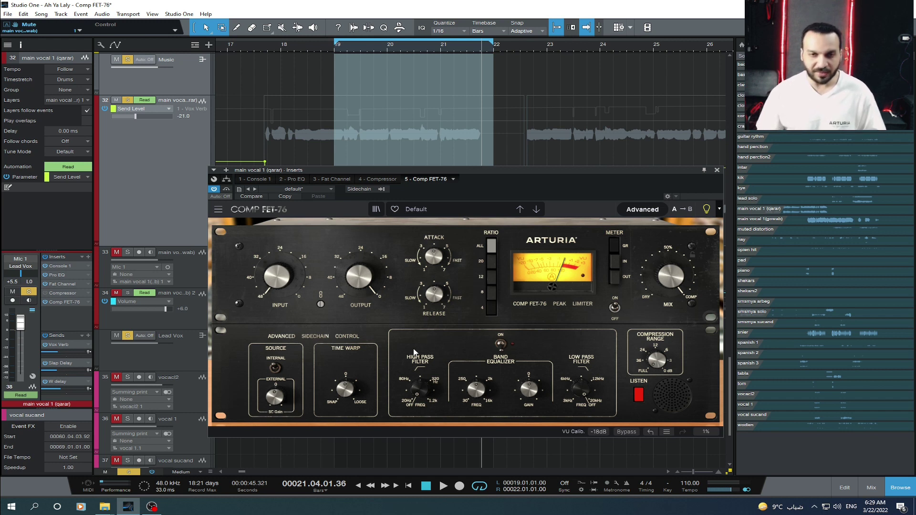
Step: Listen to the looped vocal section through the Default compressor preset, then return to the loop start
{"action": "key", "text": "space"}
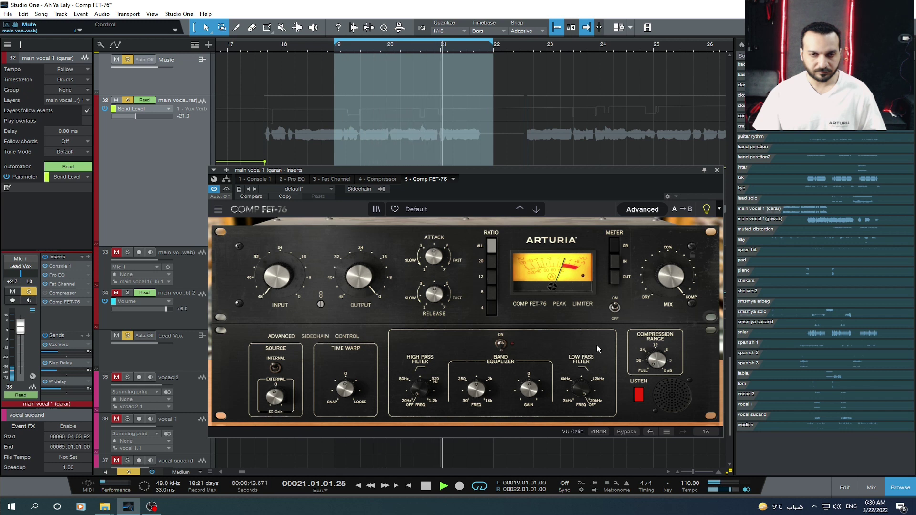
{"action": "key", "text": "space"}
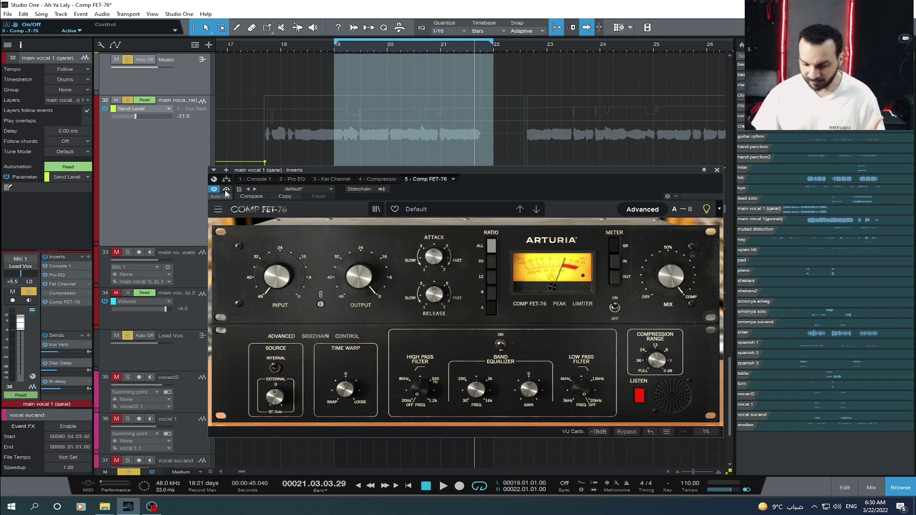
{"action": "key", "text": "space"}
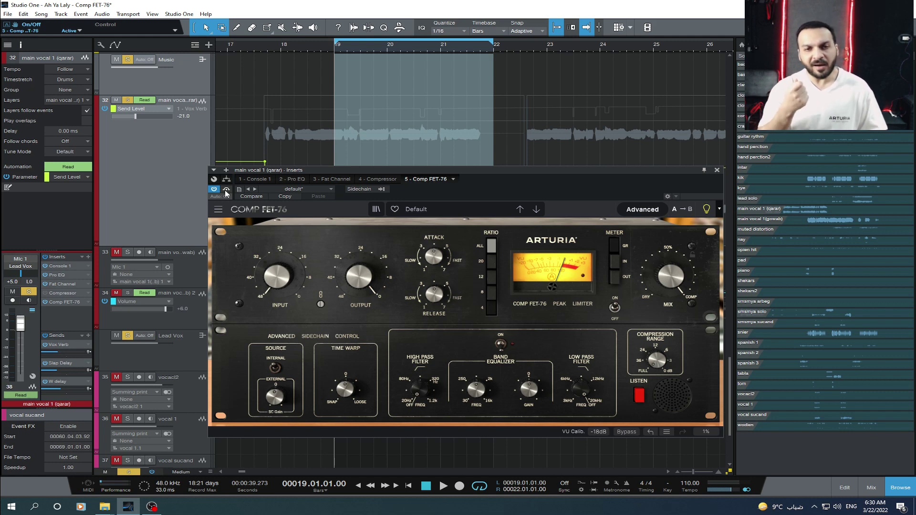
Step: Compare the looped vocal bypassed and processed with the Default preset, ending with Comp FET-76 active and playback stopped
{"action": "left_click", "coordinate": [226, 191]}
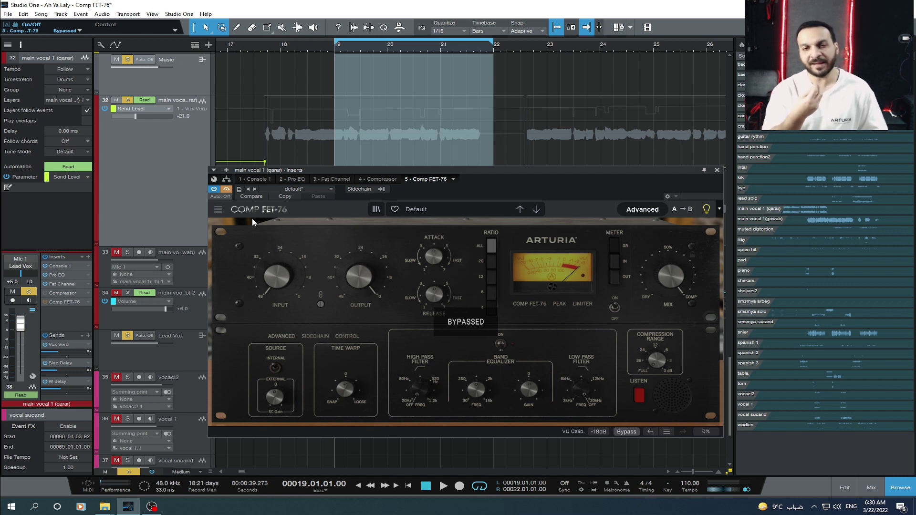
{"action": "key", "text": "space"}
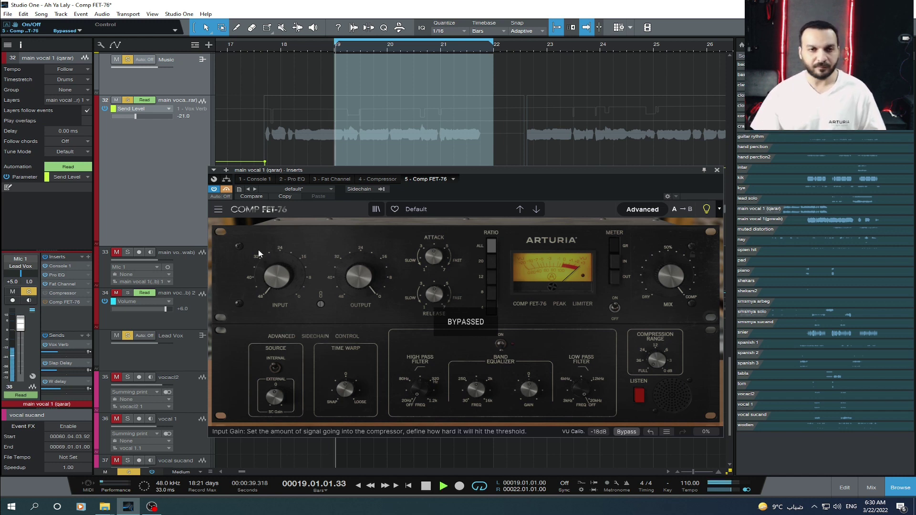
{"action": "left_click", "coordinate": [227, 190]}
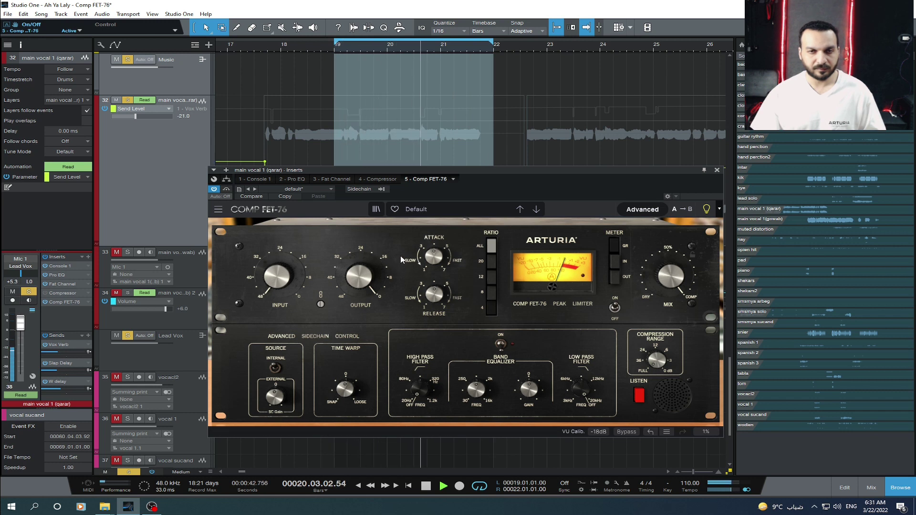
{"action": "left_click", "coordinate": [227, 189]}
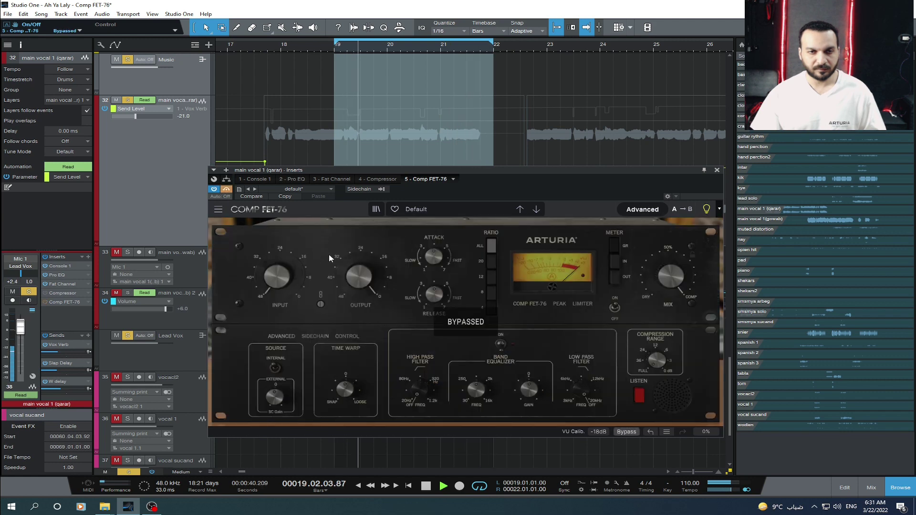
{"action": "left_click", "coordinate": [227, 190]}
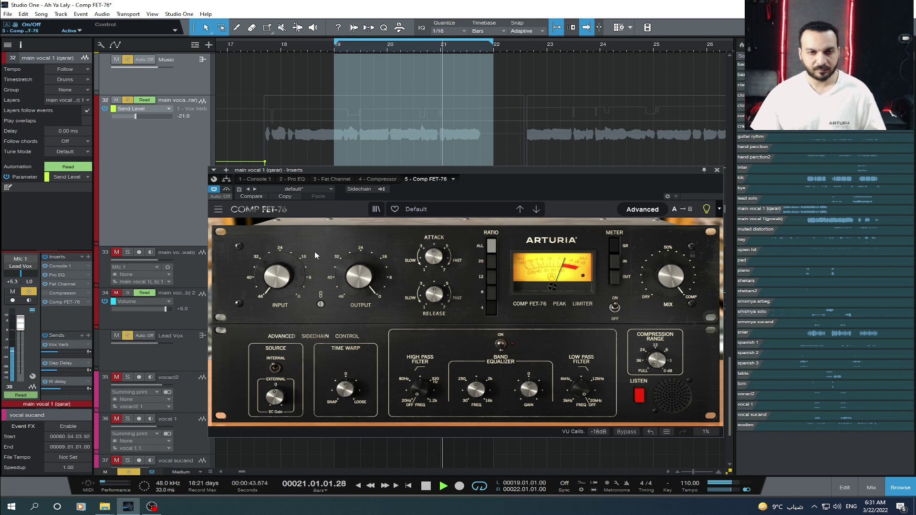
{"action": "key", "text": "space"}
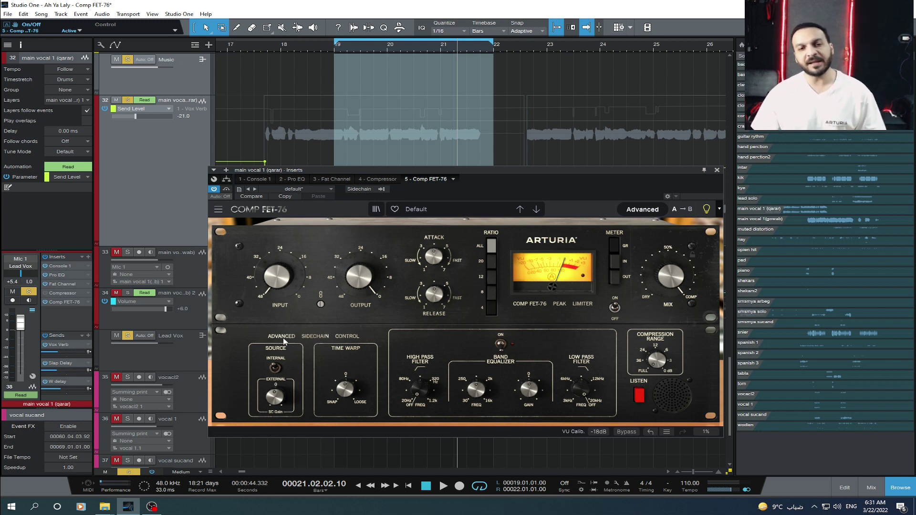
Step: Examine the sidechain source switch and the Time Warp control
{"action": "left_click", "coordinate": [276, 369]}
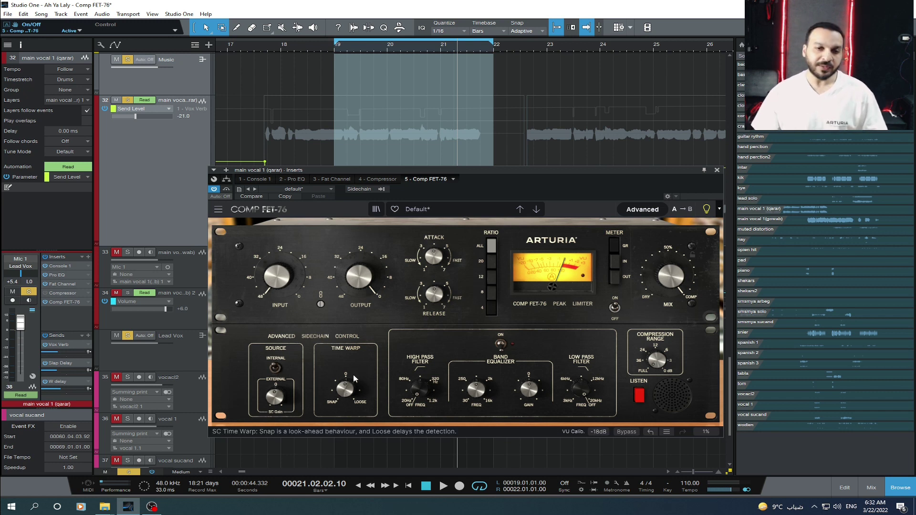
{"action": "mouse_move", "coordinate": [345, 390]}
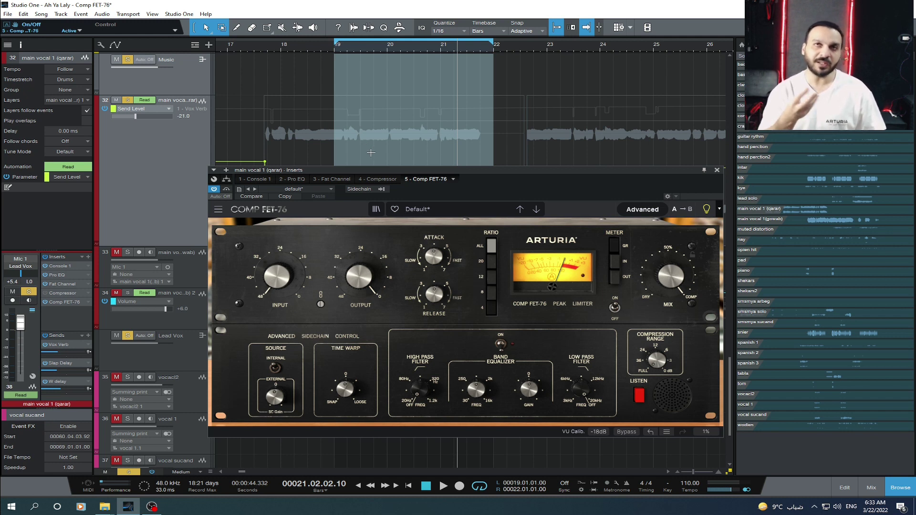
Step: Enable the sidechain equalizer, try its high-pass filter at 97.4 Hz and 1200 Hz, and reset that filter to Off
{"action": "left_click", "coordinate": [500, 343]}
{"action": "mouse_move", "coordinate": [419, 397]}
{"action": "left_mouse_down"}
{"action": "mouse_move", "coordinate": [419, 364]}
{"action": "mouse_move", "coordinate": [424, 392]}
{"action": "left_mouse_up"}
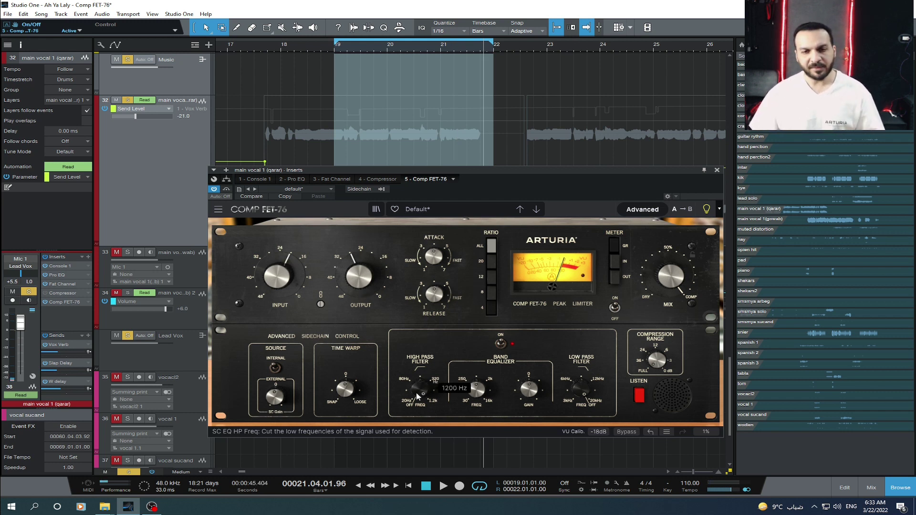
{"action": "left_click_drag", "start_coordinate": [420, 395], "coordinate": [419, 387]}
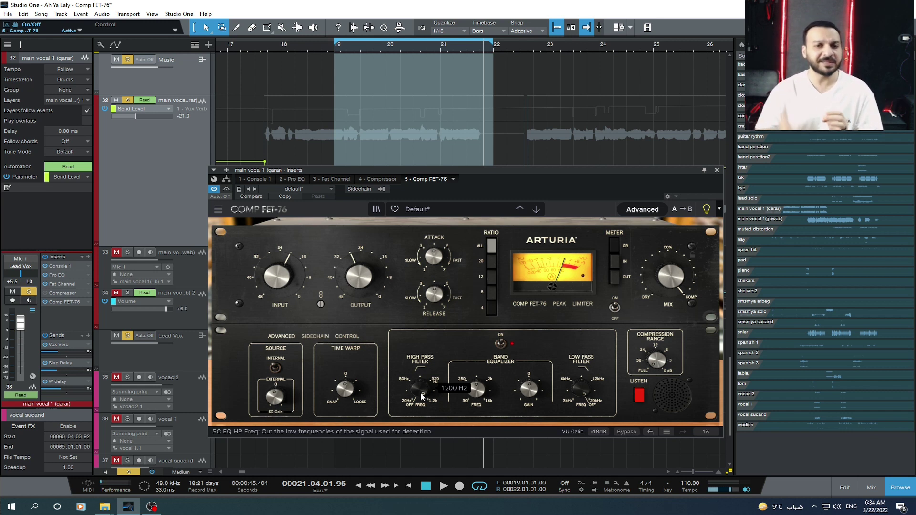
{"action": "double_click", "coordinate": [421, 397]}
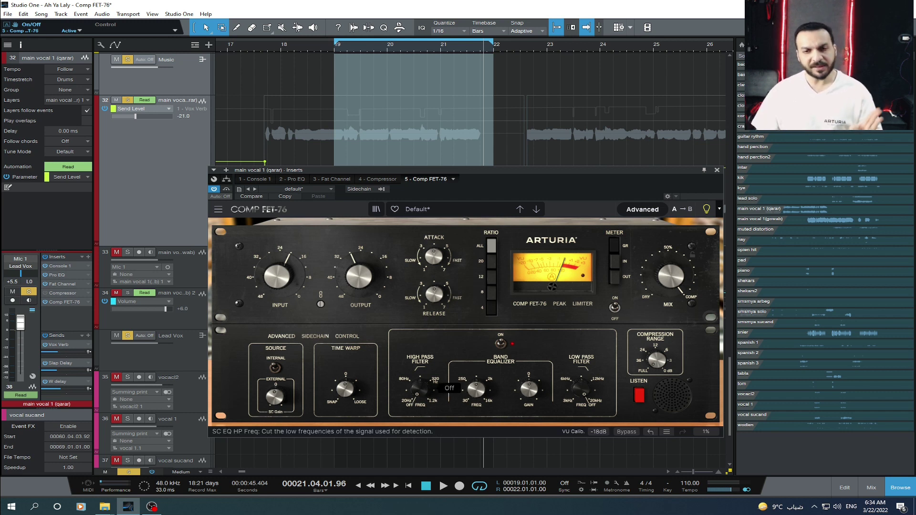
Step: Lower the sidechain low-pass filter frequency to about 12473 Hz
{"action": "scroll", "coordinate": [585, 388], "scroll_direction": "down", "scroll_amount": 4}
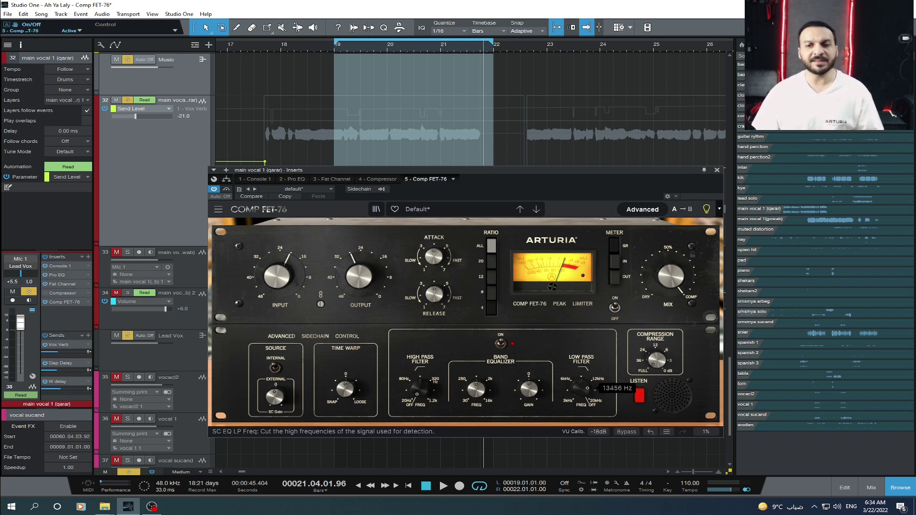
{"action": "scroll", "coordinate": [583, 389], "scroll_direction": "down", "scroll_amount": 1}
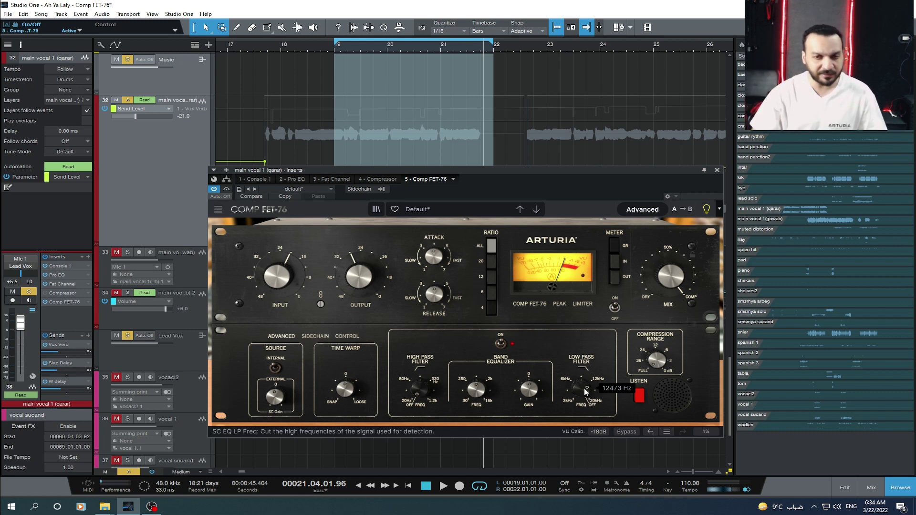
Step: Try the sidechain low-pass filter at about 5989 Hz and raise its frequency back up
{"action": "left_click_drag", "start_coordinate": [586, 392], "coordinate": [586, 420]}
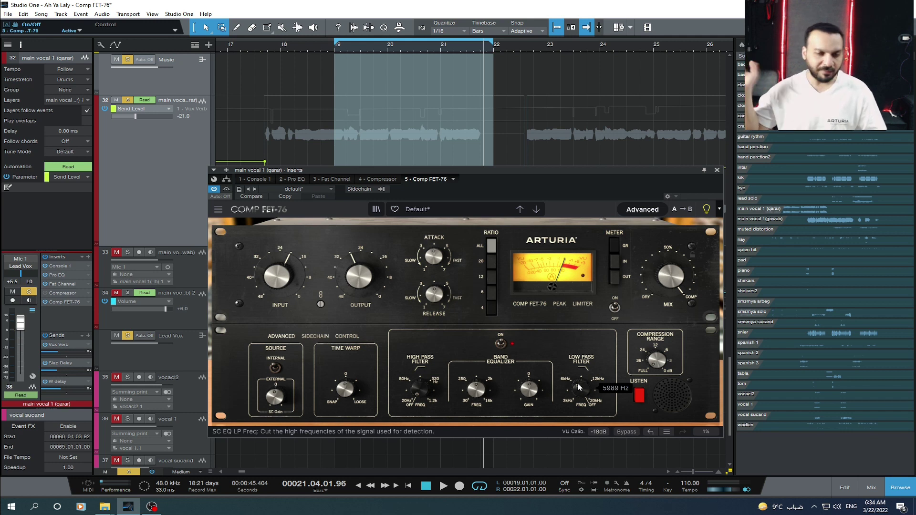
{"action": "left_click_drag", "start_coordinate": [577, 391], "coordinate": [577, 351]}
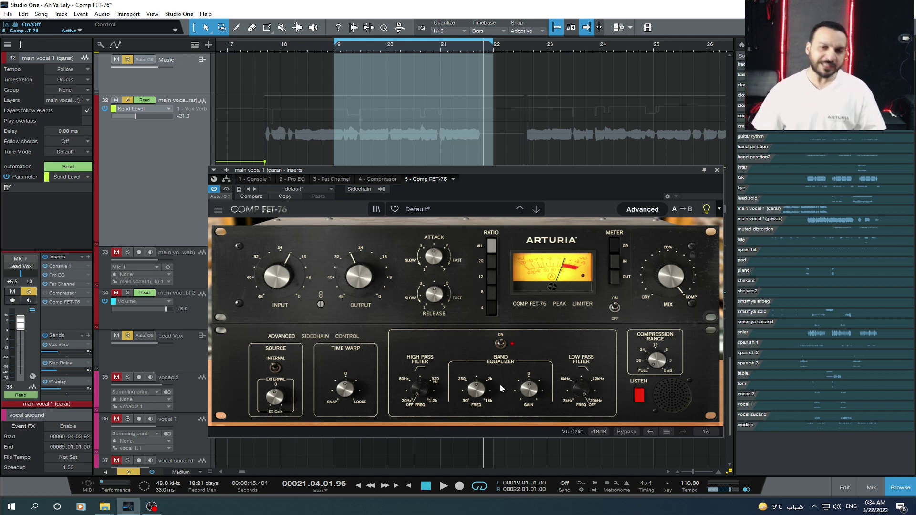
Step: Set the sidechain band equalizer's frequency to about 146 Hz and its gain to about +7.58 dB
{"action": "left_click_drag", "start_coordinate": [478, 393], "coordinate": [478, 393]}
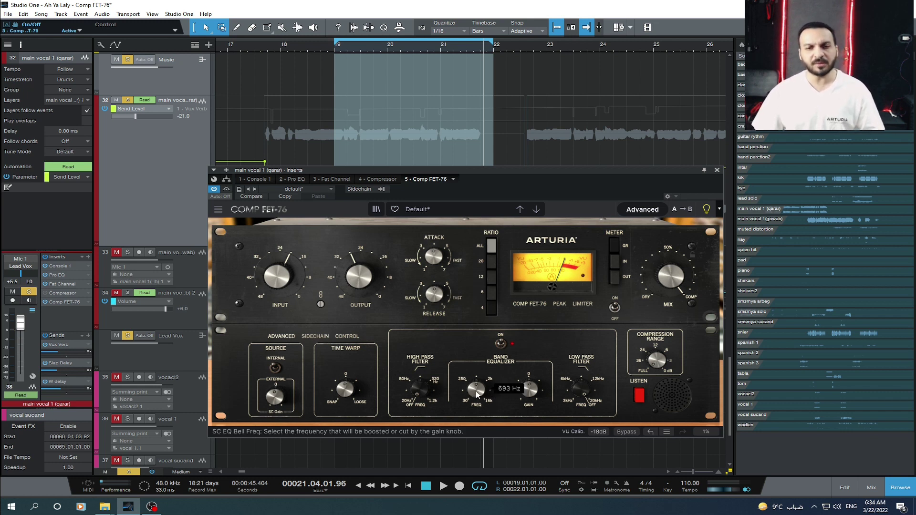
{"action": "left_click_drag", "start_coordinate": [480, 391], "coordinate": [476, 395]}
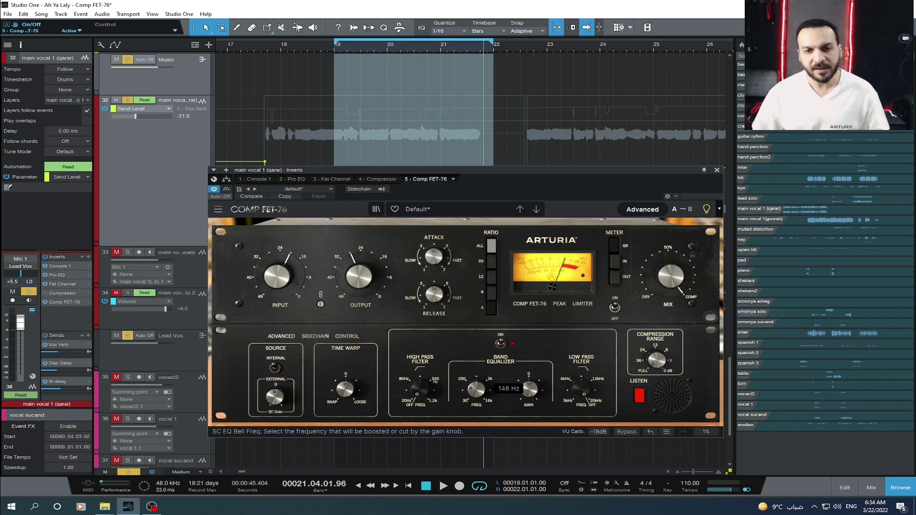
{"action": "left_click_drag", "start_coordinate": [476, 395], "coordinate": [528, 384]}
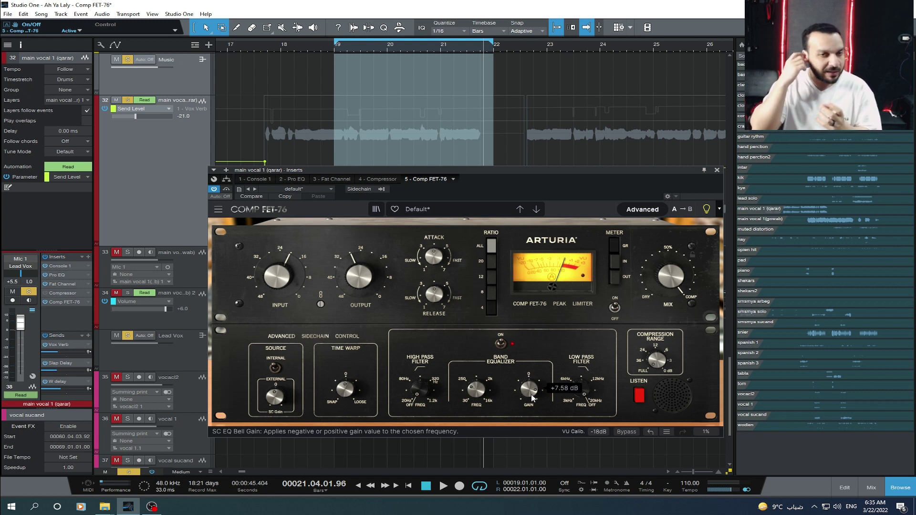
Step: Limit the sidechain compression range, trying about 6.38 dB and ending at about 4.03 dB
{"action": "left_click", "coordinate": [658, 365]}
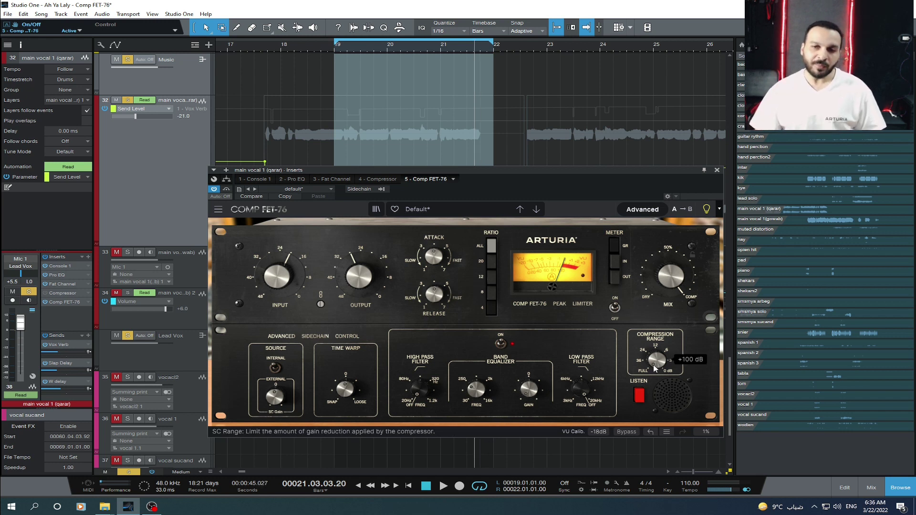
{"action": "left_click_drag", "start_coordinate": [660, 365], "coordinate": [660, 390]}
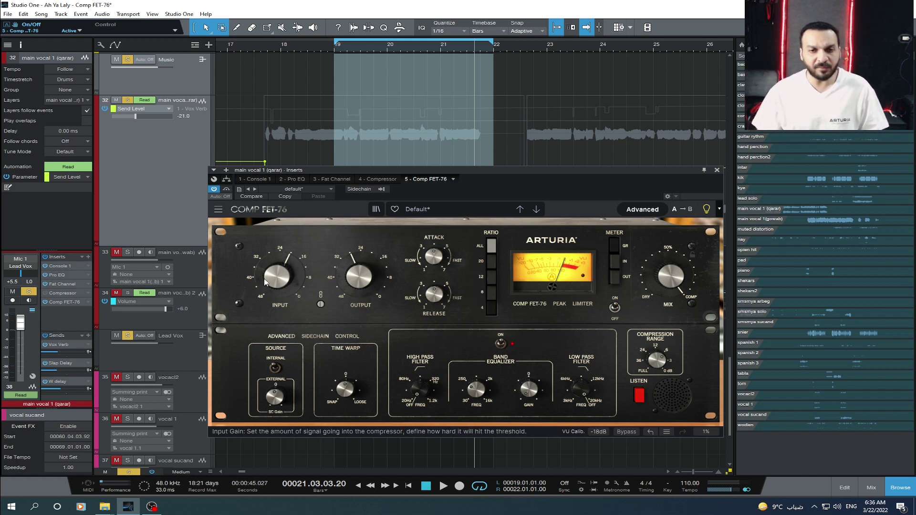
{"action": "mouse_move", "coordinate": [309, 273]}
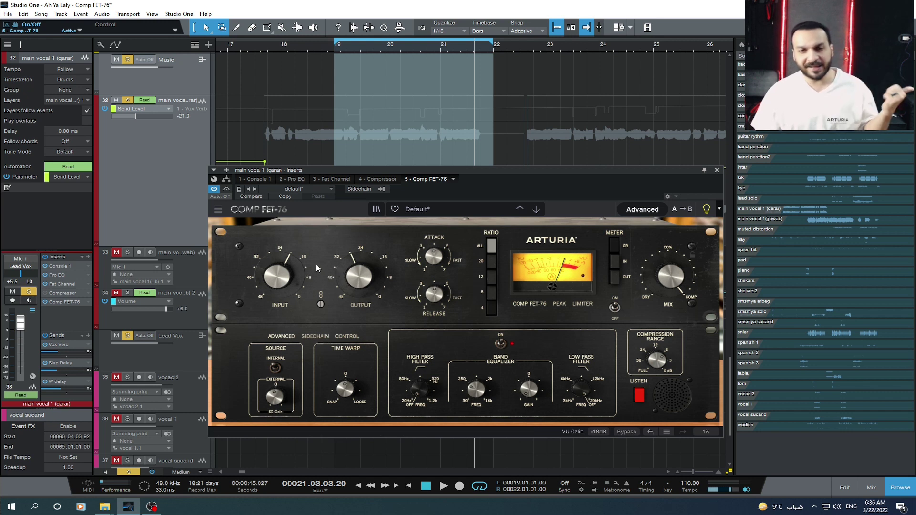
{"action": "mouse_move", "coordinate": [656, 361]}
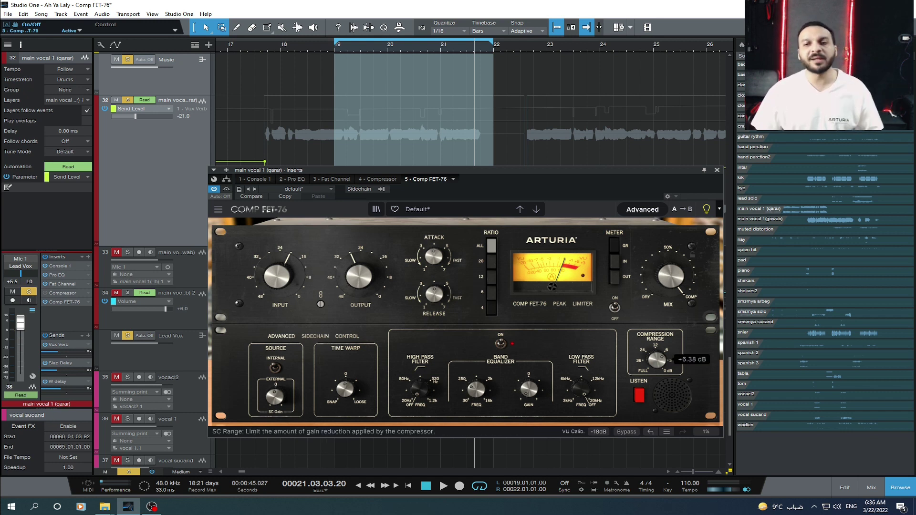
{"action": "left_click_drag", "start_coordinate": [657, 361], "coordinate": [660, 363]}
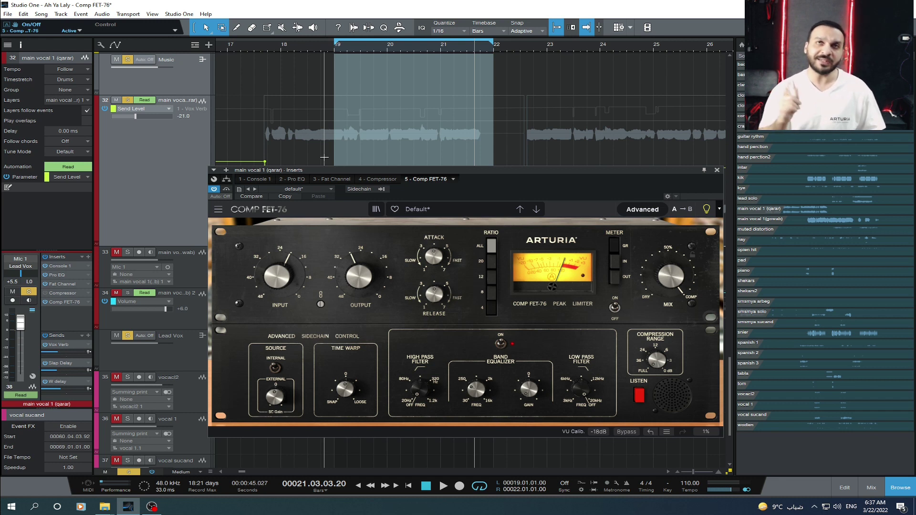
Step: Play the looped vocal, set the input gain to about -25.2 dB with more output gain, and compare it with bypass
{"action": "key", "text": "space"}
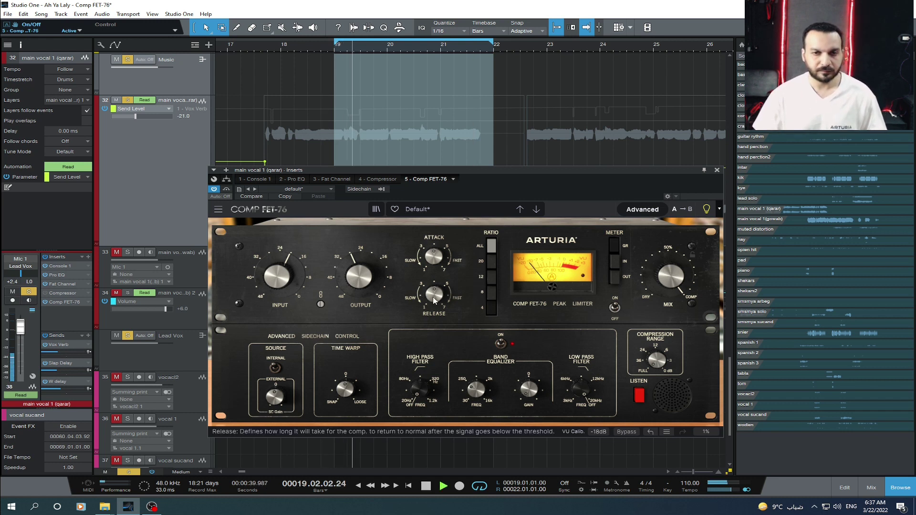
{"action": "mouse_move", "coordinate": [434, 295]}
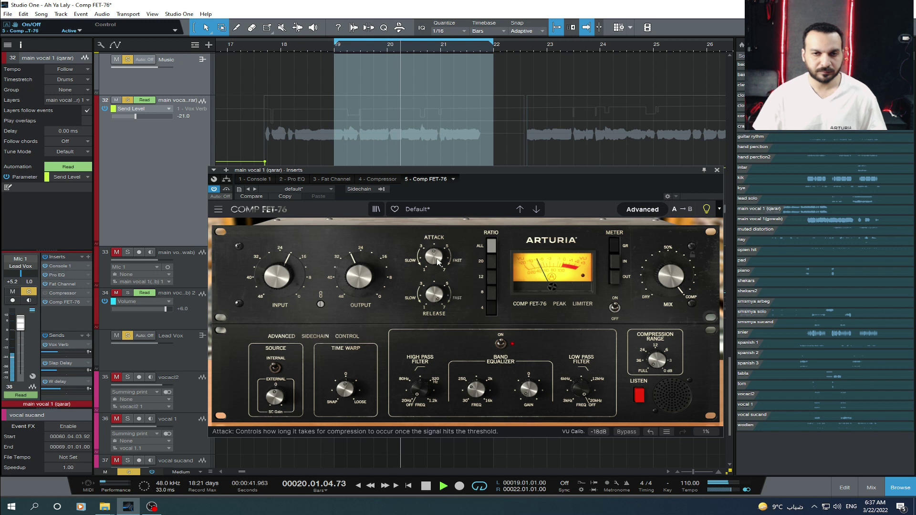
{"action": "mouse_move", "coordinate": [434, 257]}
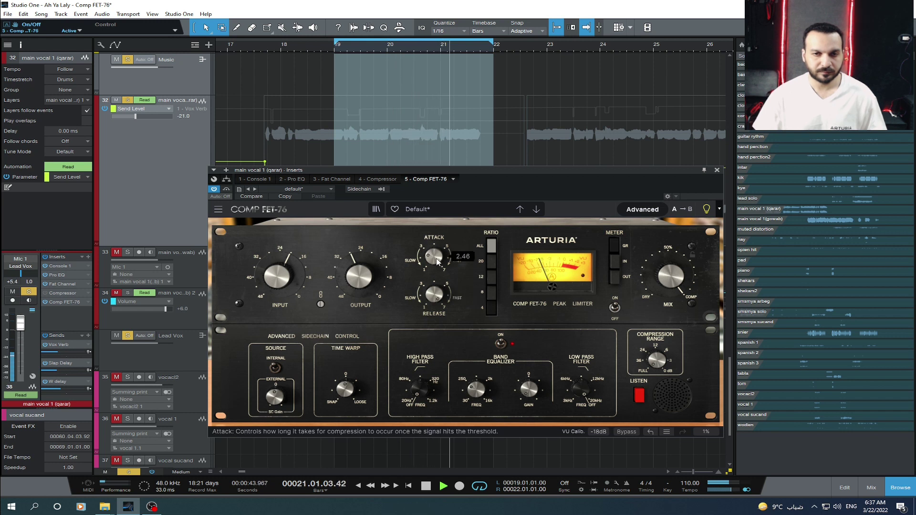
{"action": "left_click_drag", "start_coordinate": [285, 275], "coordinate": [285, 286]}
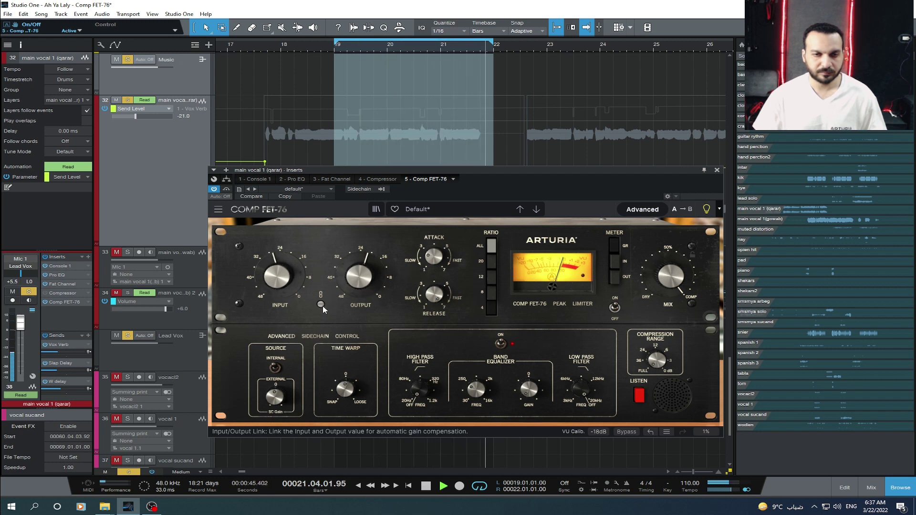
{"action": "left_click_drag", "start_coordinate": [359, 276], "coordinate": [359, 270]}
{"action": "left_click_drag", "start_coordinate": [282, 279], "coordinate": [282, 278]}
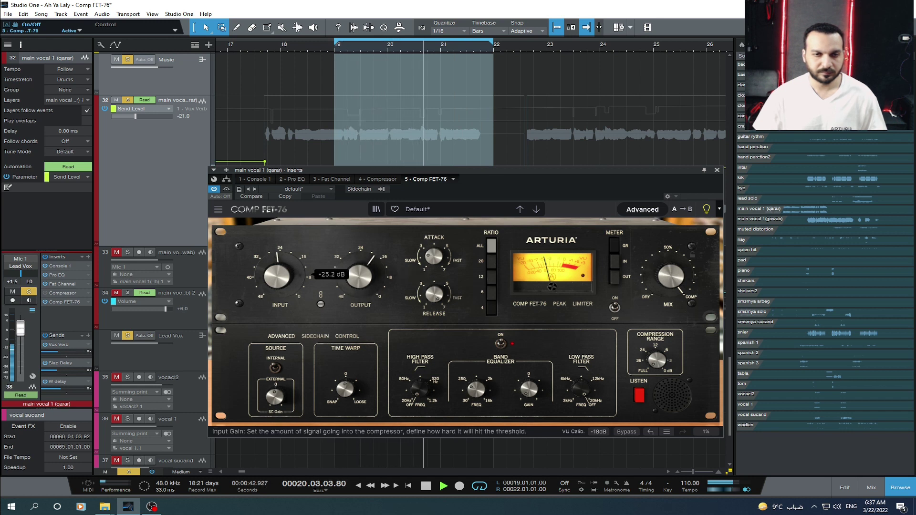
{"action": "left_click", "coordinate": [227, 191]}
{"action": "left_click", "coordinate": [227, 191]}
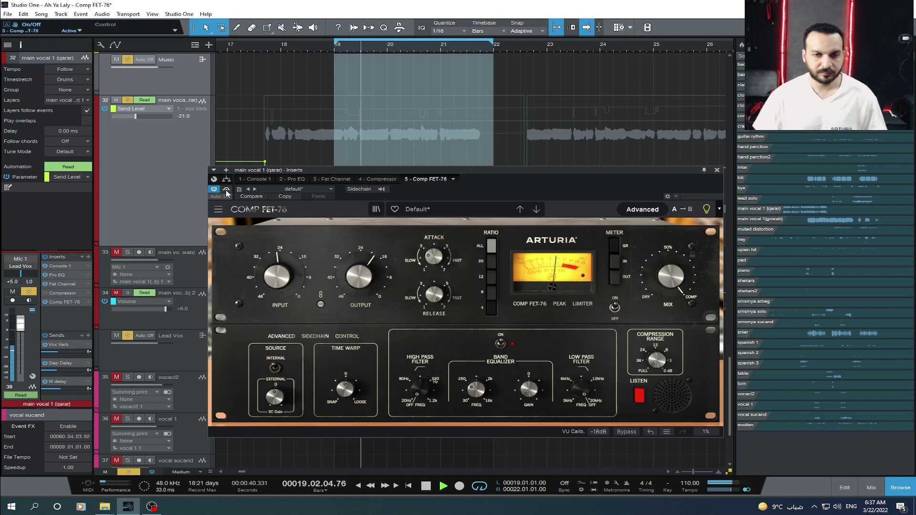
Step: Lower the input gain and raise the output gain further while adjusting the band equalizer's gain
{"action": "left_click_drag", "start_coordinate": [529, 389], "coordinate": [529, 375]}
{"action": "left_click_drag", "start_coordinate": [277, 276], "coordinate": [278, 281]}
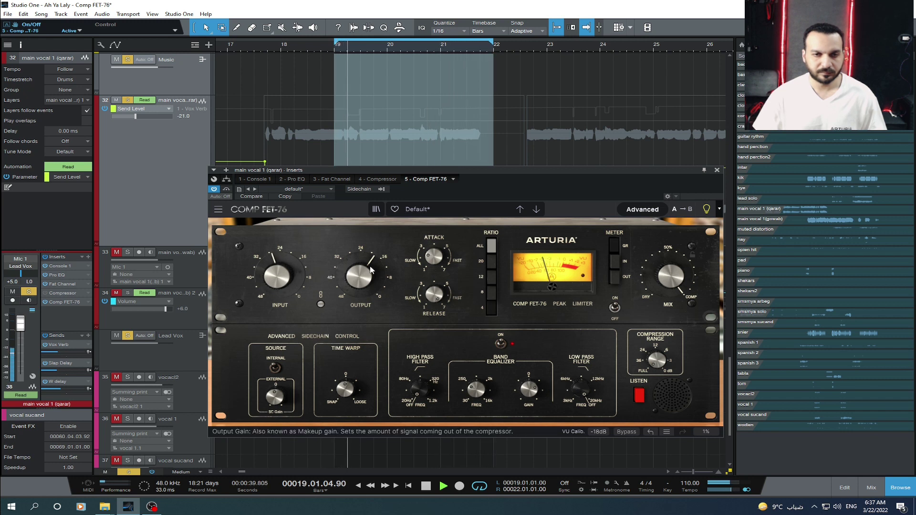
{"action": "left_click_drag", "start_coordinate": [361, 274], "coordinate": [361, 268]}
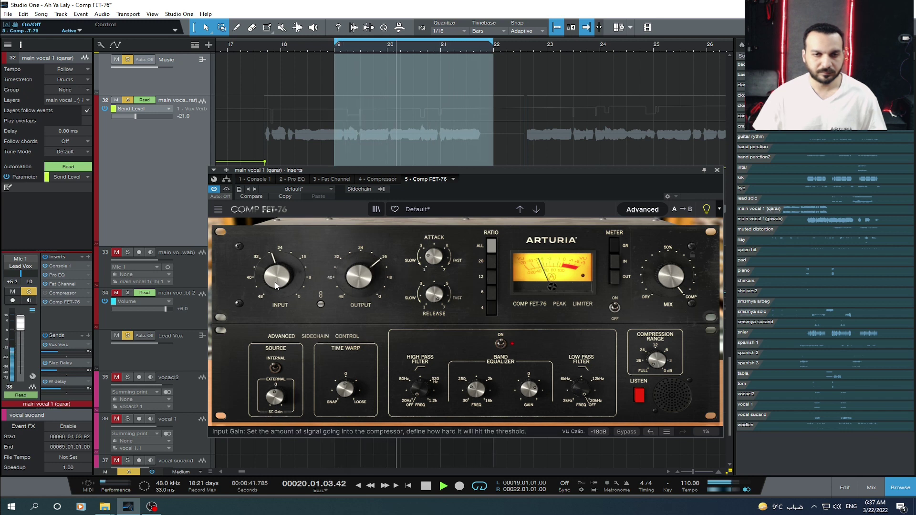
{"action": "left_click_drag", "start_coordinate": [278, 276], "coordinate": [278, 283]}
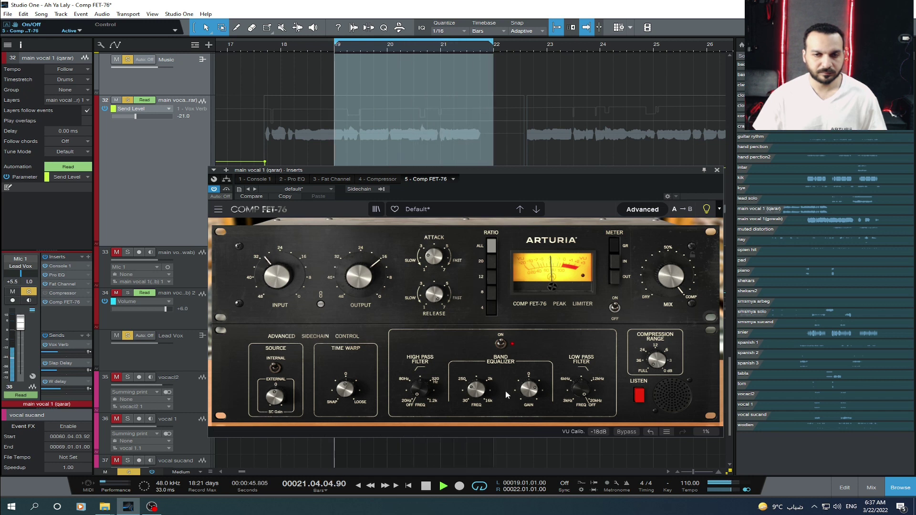
Step: Fine-tune the sidechain band equalizer to about 119 Hz with about +7.1 dB of gain
{"action": "mouse_move", "coordinate": [476, 388]}
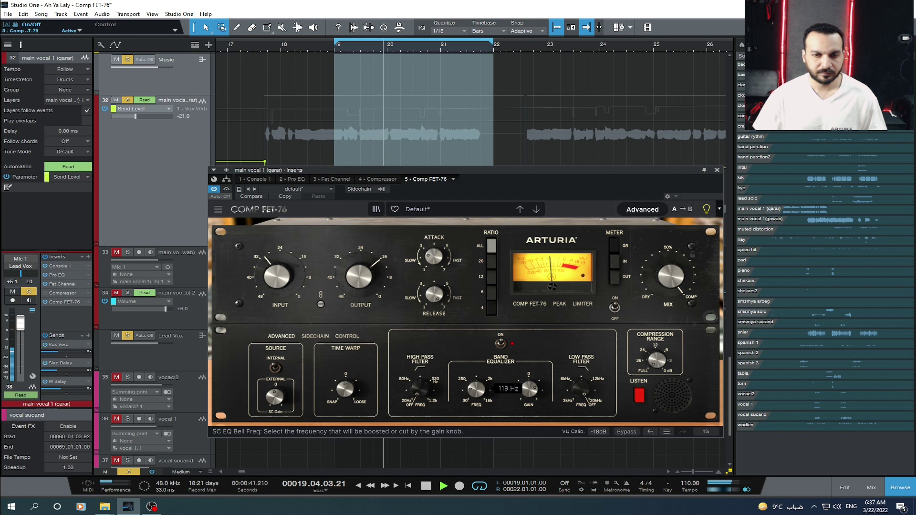
{"action": "mouse_move", "coordinate": [529, 389]}
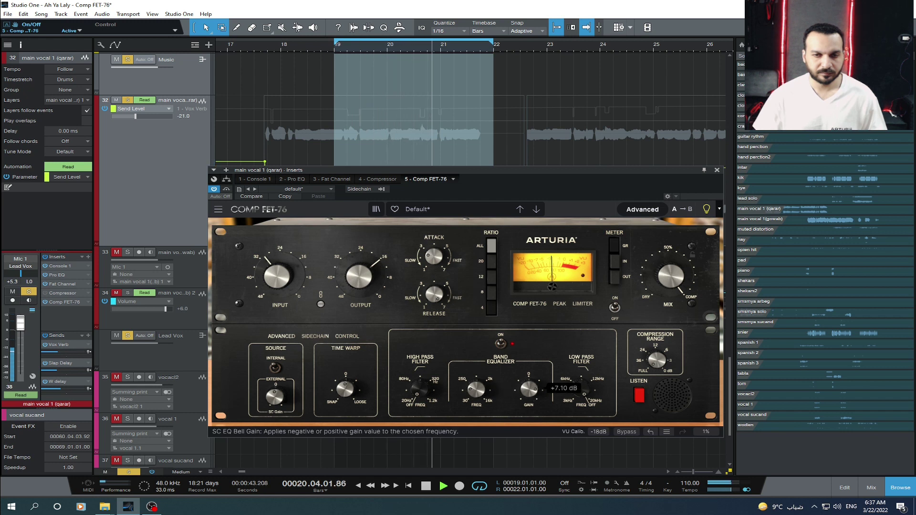
{"action": "left_click_drag", "start_coordinate": [529, 389], "coordinate": [529, 392]}
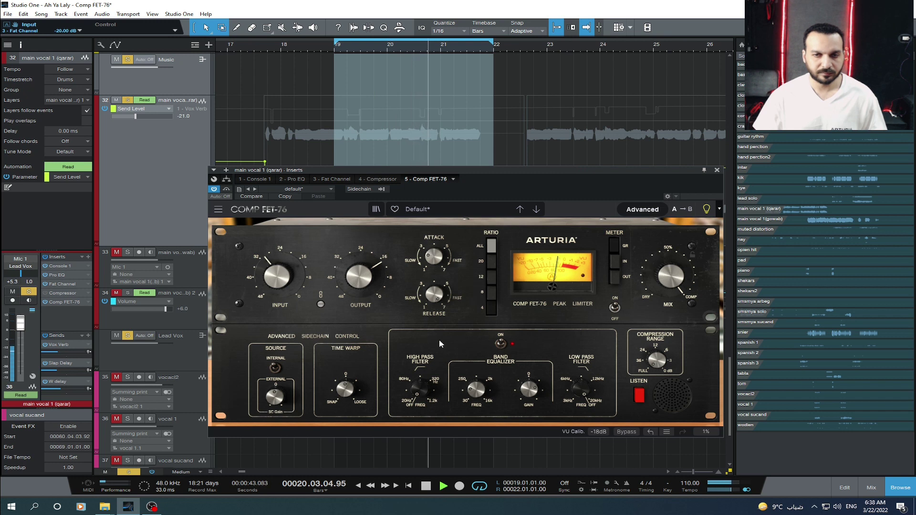
Step: Compare the playing vocal bypassed and processed, and raise the input gain slightly
{"action": "mouse_move", "coordinate": [276, 276]}
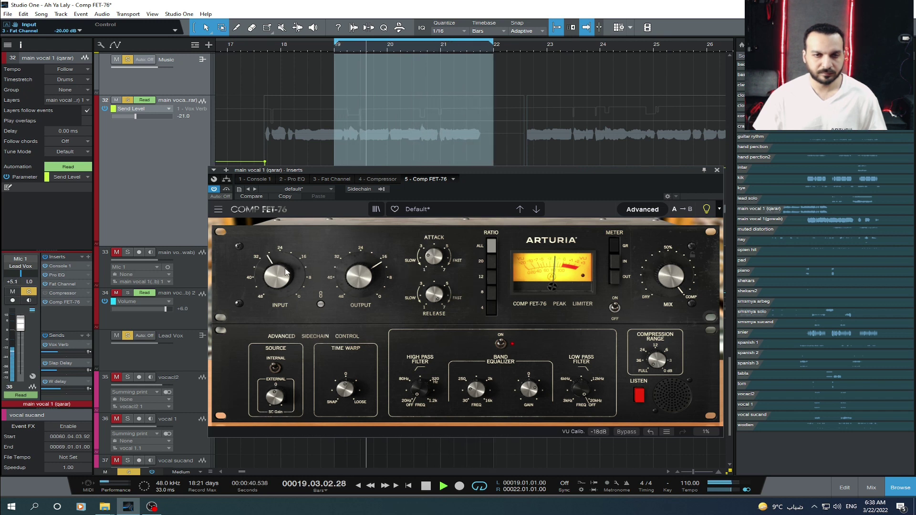
{"action": "left_click", "coordinate": [226, 189]}
{"action": "left_click", "coordinate": [226, 189]}
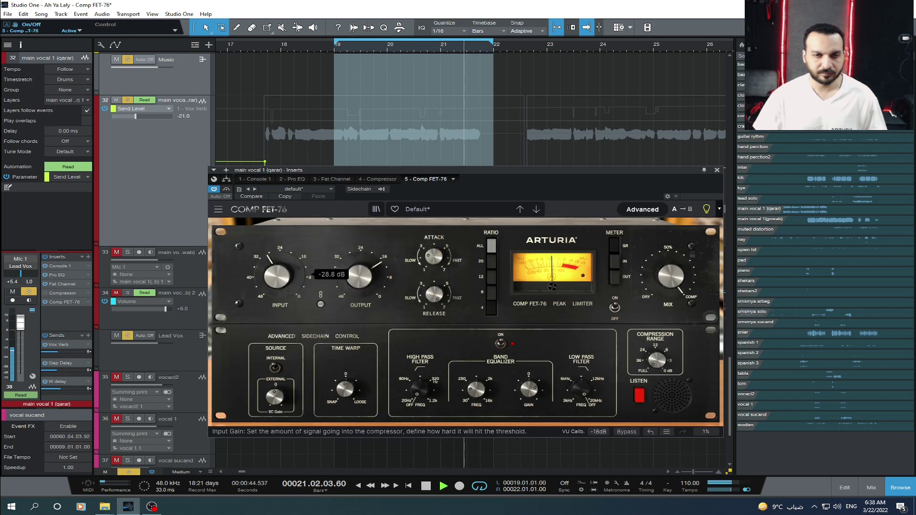
{"action": "left_click_drag", "start_coordinate": [278, 276], "coordinate": [277, 270]}
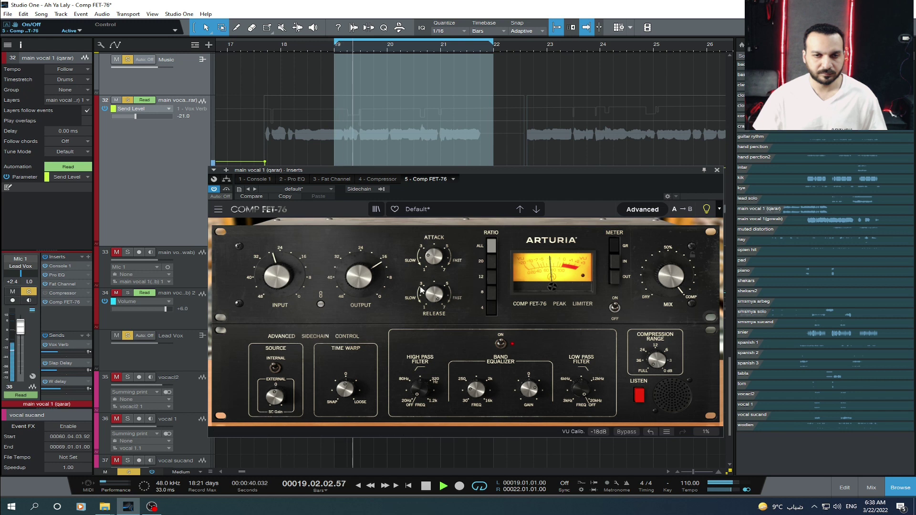
Step: Adjust the release toward a faster time and compare the vocal bypassed and processed again
{"action": "mouse_move", "coordinate": [435, 296]}
{"action": "left_click_drag", "start_coordinate": [436, 297], "coordinate": [436, 282]}
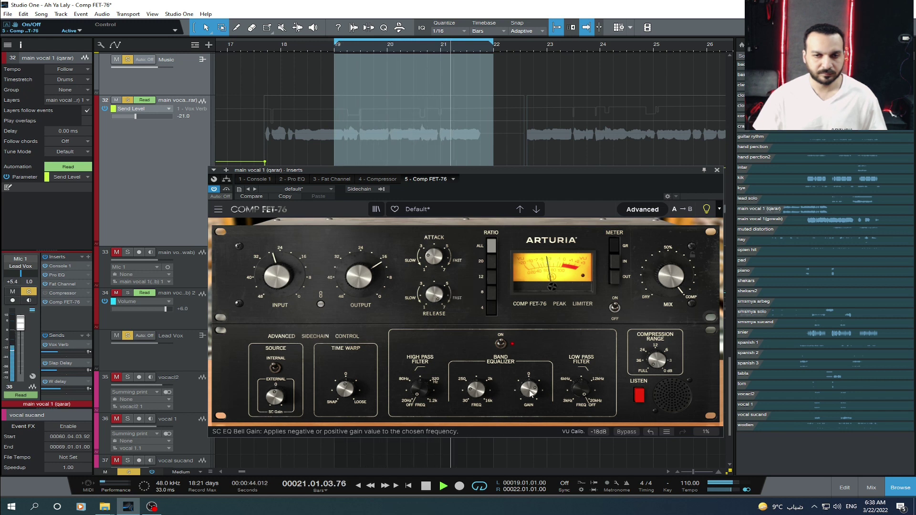
{"action": "mouse_move", "coordinate": [537, 397]}
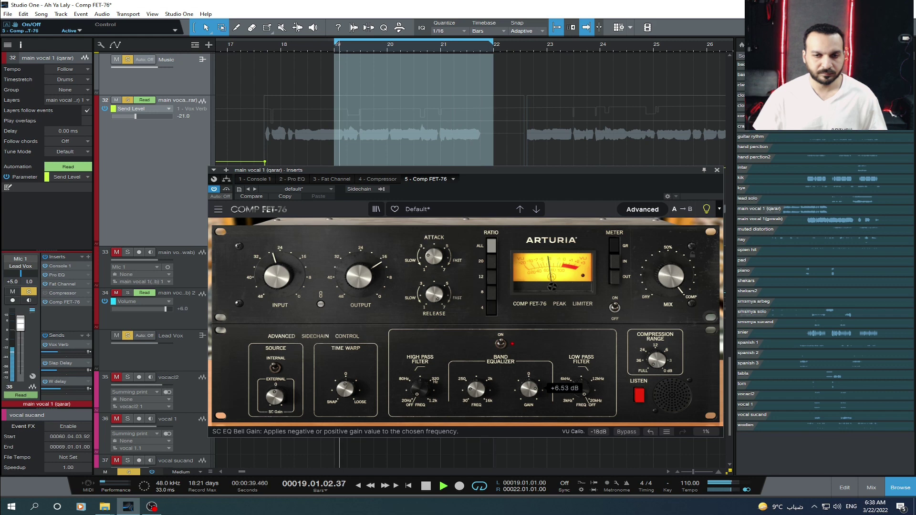
{"action": "left_click", "coordinate": [227, 190]}
{"action": "left_click", "coordinate": [227, 190]}
Step: Set the output gain to about -16.1 dB, compare the result with bypass, and stop playback with the compressor active
{"action": "mouse_move", "coordinate": [384, 276]}
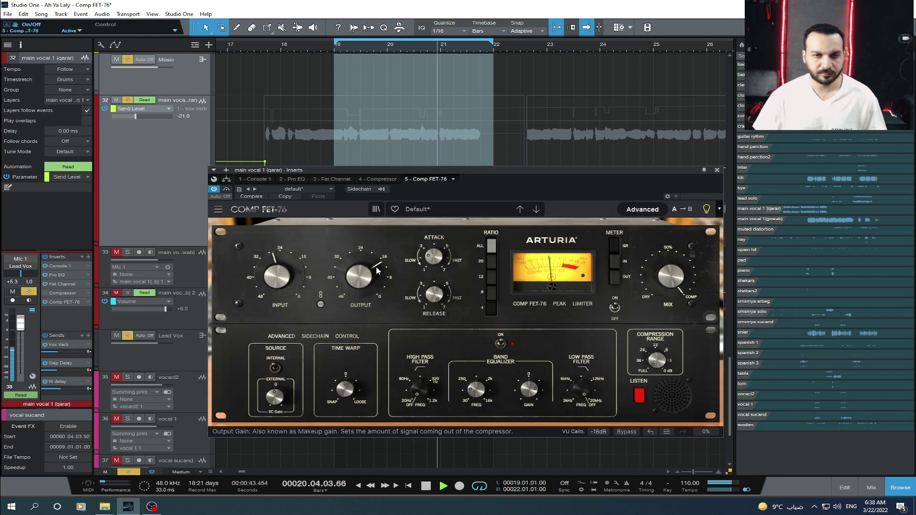
{"action": "left_click_drag", "start_coordinate": [378, 272], "coordinate": [378, 273]}
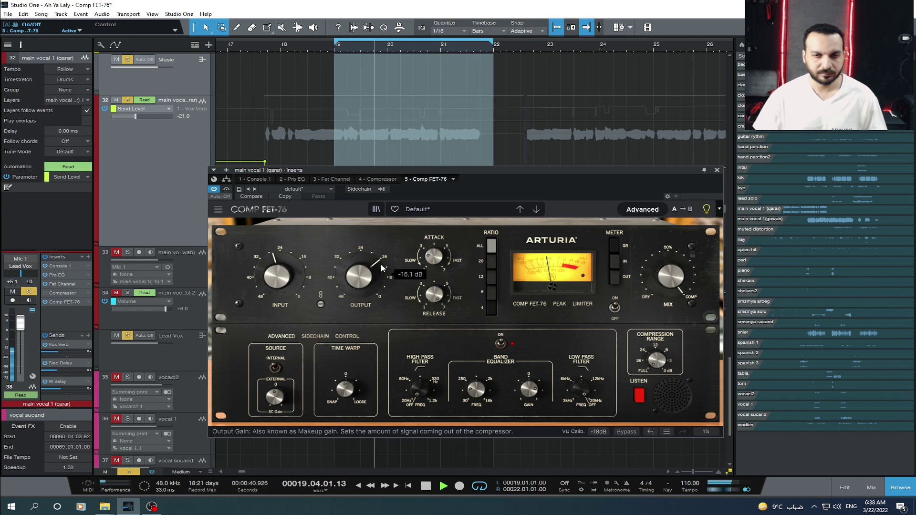
{"action": "left_click", "coordinate": [226, 190]}
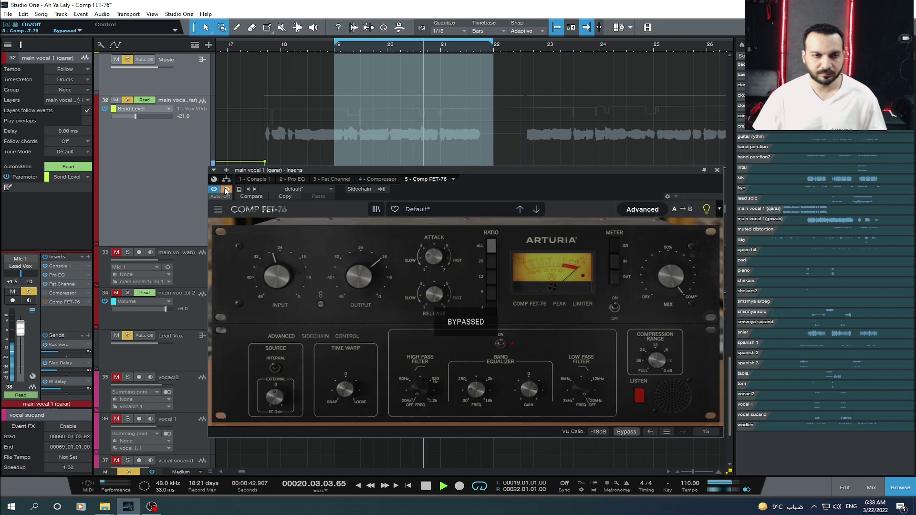
{"action": "left_click", "coordinate": [227, 190]}
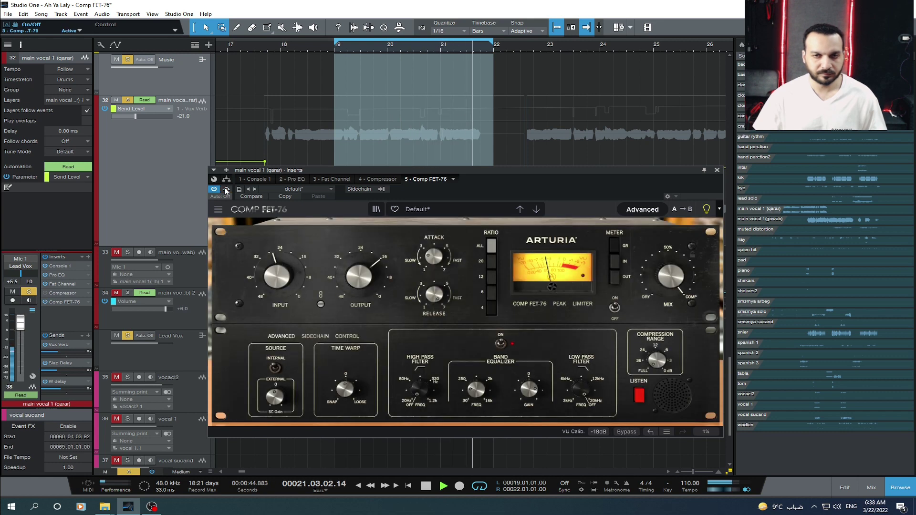
{"action": "key", "text": "space"}
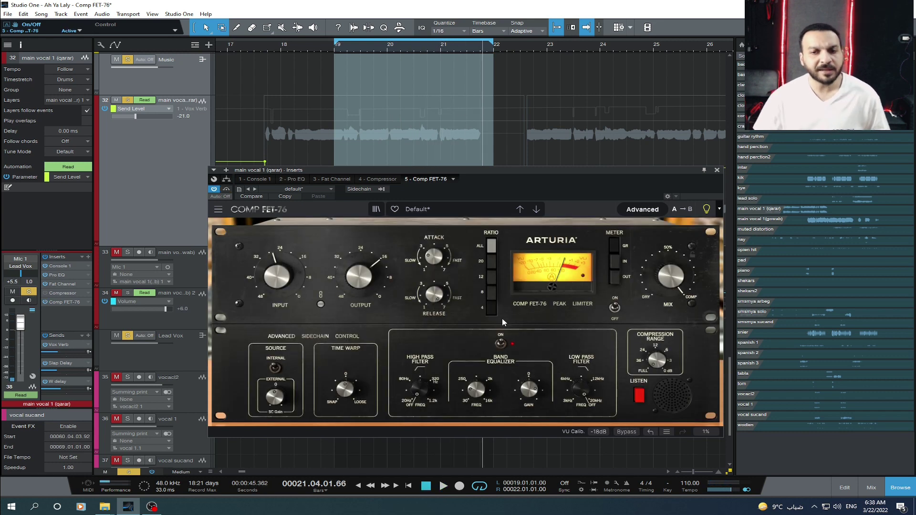
Step: Unsolo the lead vocal track, loop its first phrase from 17.03.03 to 21.04.02, and play it within the full mix
{"action": "mouse_move", "coordinate": [657, 360]}
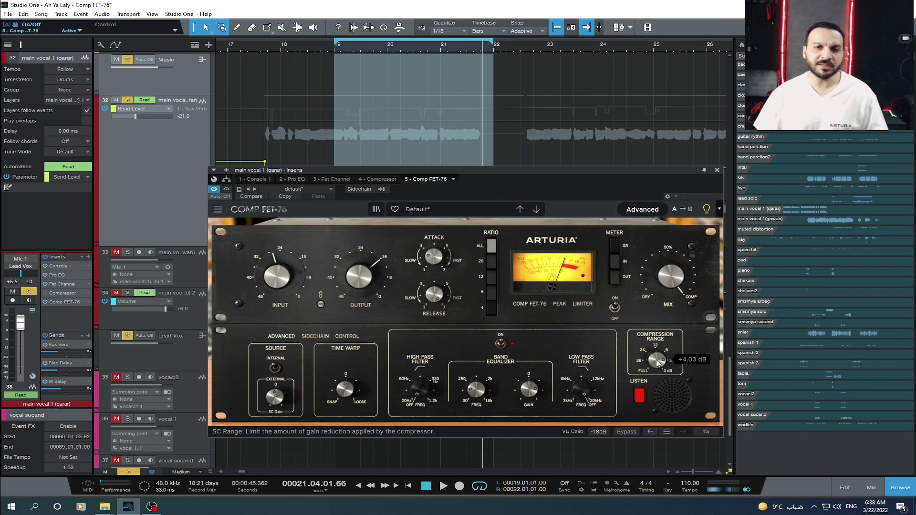
{"action": "left_click", "coordinate": [127, 101]}
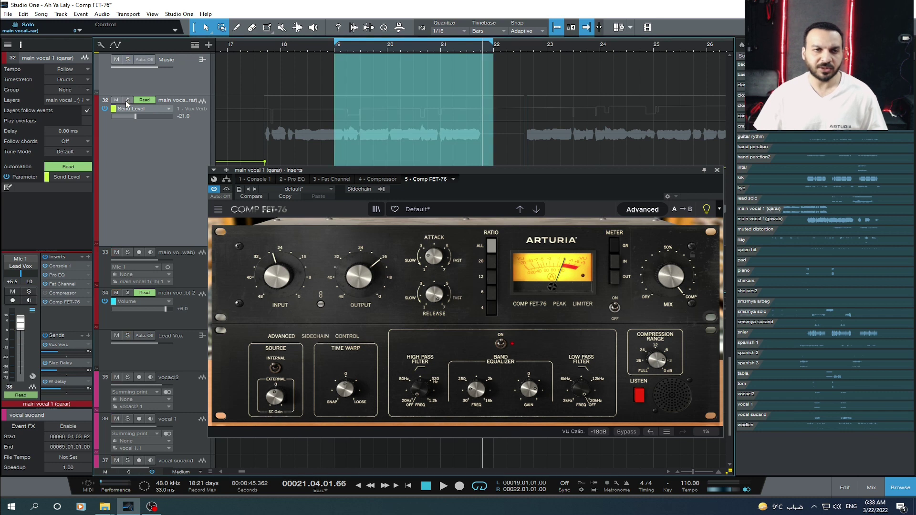
{"action": "left_click_drag", "start_coordinate": [262, 138], "coordinate": [483, 139]}
{"action": "key", "text": "p"}
{"action": "key", "text": "space"}
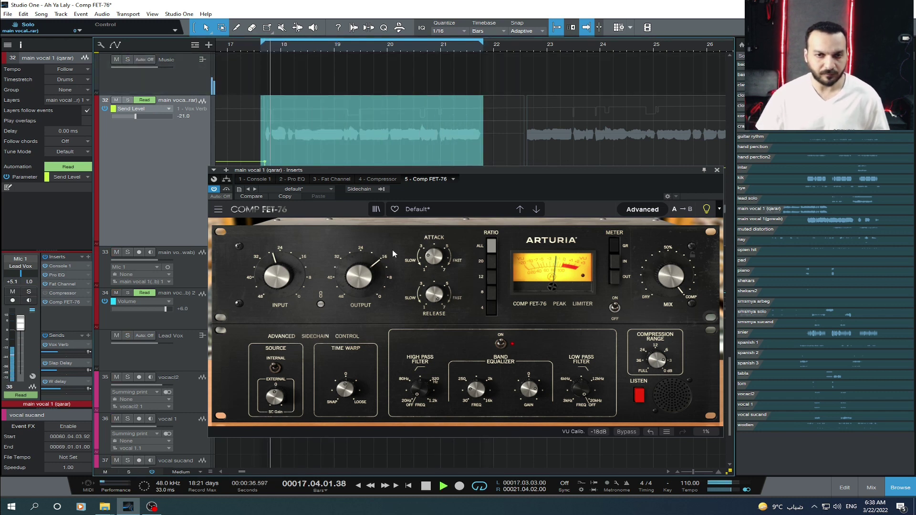
Step: Compare the lead vocal bypassed and processed within the full mix, and trim the output gain slightly
{"action": "left_click", "coordinate": [227, 190]}
{"action": "left_click", "coordinate": [226, 190]}
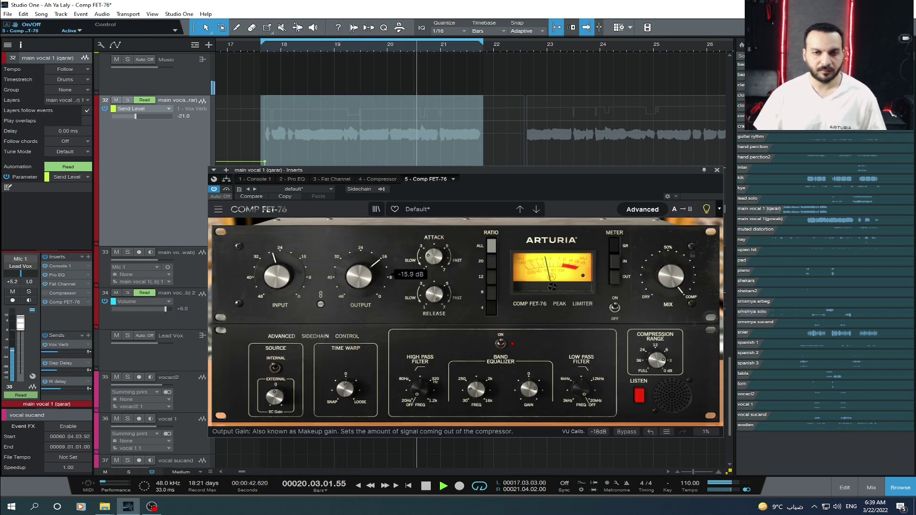
{"action": "left_click_drag", "start_coordinate": [359, 276], "coordinate": [358, 276]}
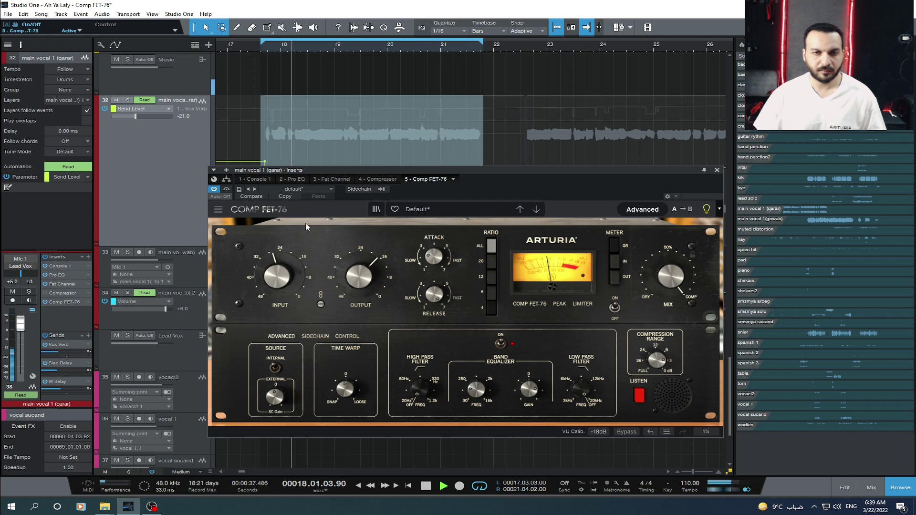
{"action": "left_click", "coordinate": [227, 192]}
{"action": "left_click", "coordinate": [227, 192]}
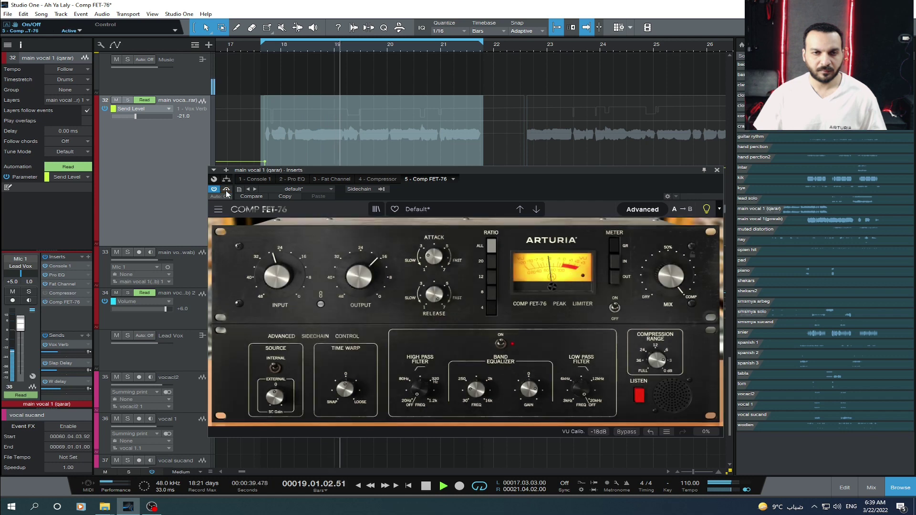
Step: Raise the compressor's output gain slightly and compare the vocal with bypass in the mix once more
{"action": "mouse_move", "coordinate": [372, 270]}
{"action": "scroll", "coordinate": [372, 270], "scroll_direction": "up", "scroll_amount": 3}
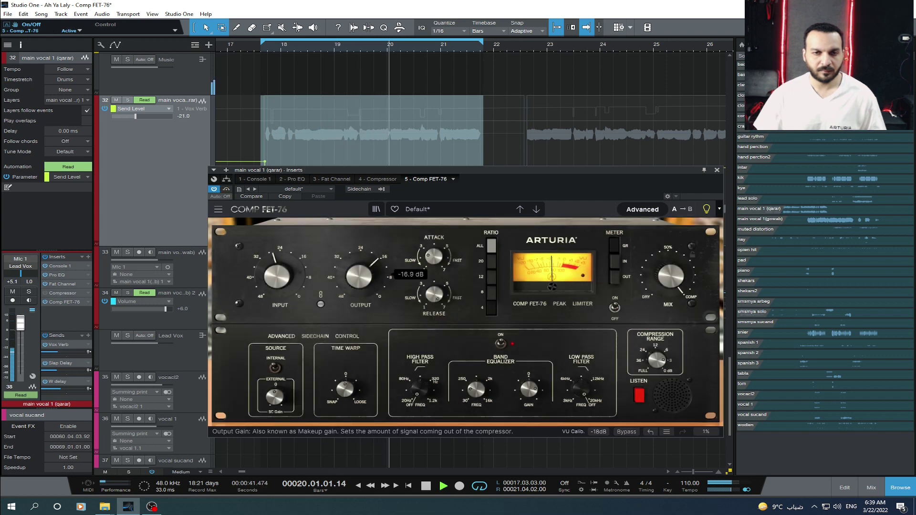
{"action": "scroll", "coordinate": [372, 270], "scroll_direction": "up", "scroll_amount": 1}
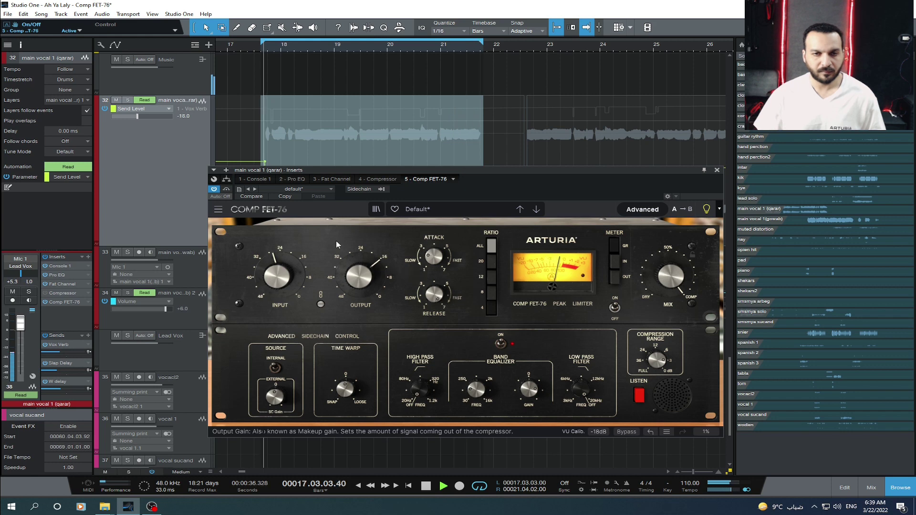
{"action": "left_click", "coordinate": [226, 189]}
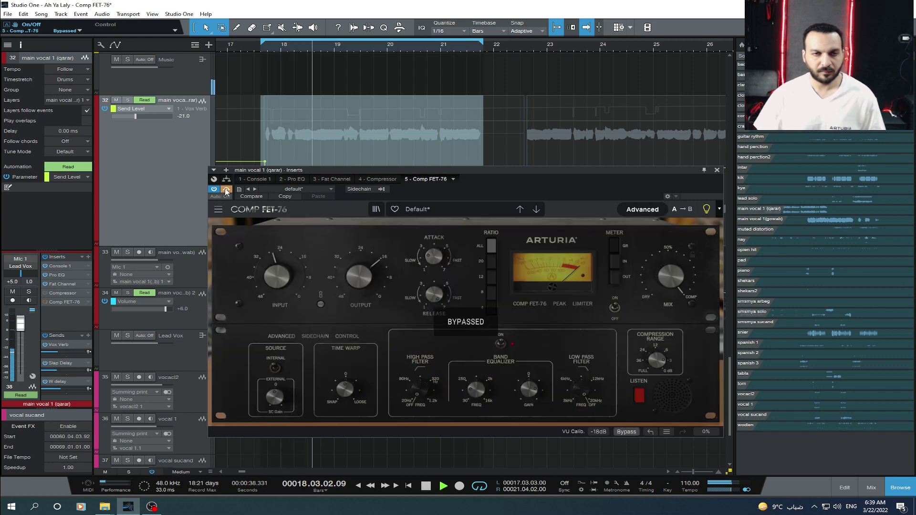
{"action": "left_click", "coordinate": [226, 189]}
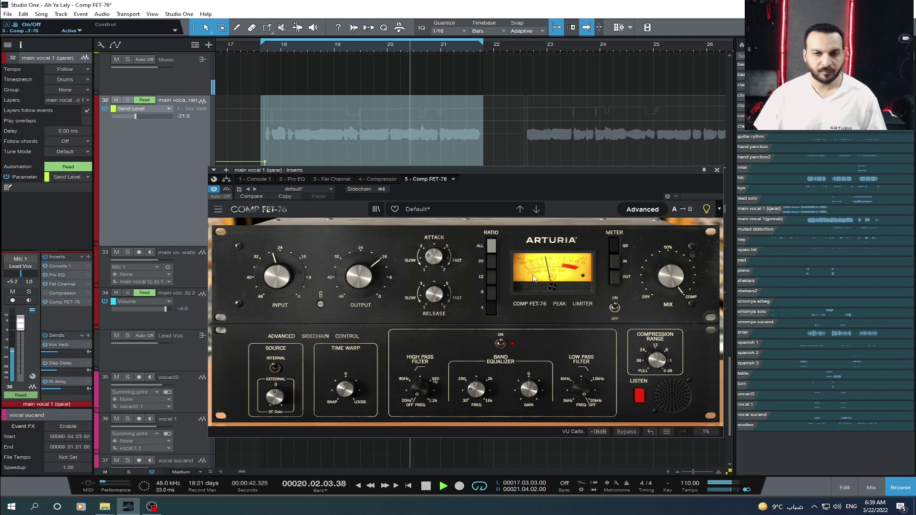
Step: Fine-tune the attack, set the release to about 6.42, and stop playback
{"action": "mouse_move", "coordinate": [434, 296]}
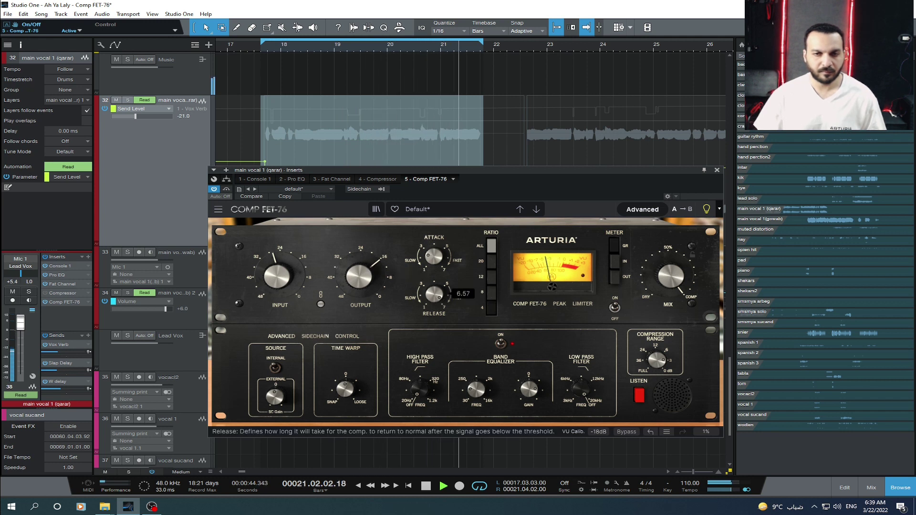
{"action": "left_click_drag", "start_coordinate": [435, 296], "coordinate": [435, 298]}
{"action": "left_click_drag", "start_coordinate": [435, 258], "coordinate": [435, 275]}
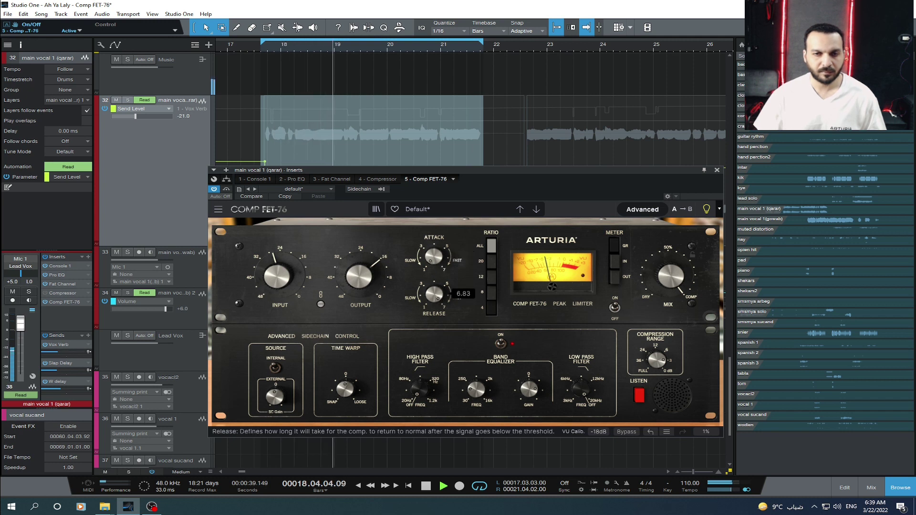
{"action": "left_click_drag", "start_coordinate": [435, 295], "coordinate": [435, 300]}
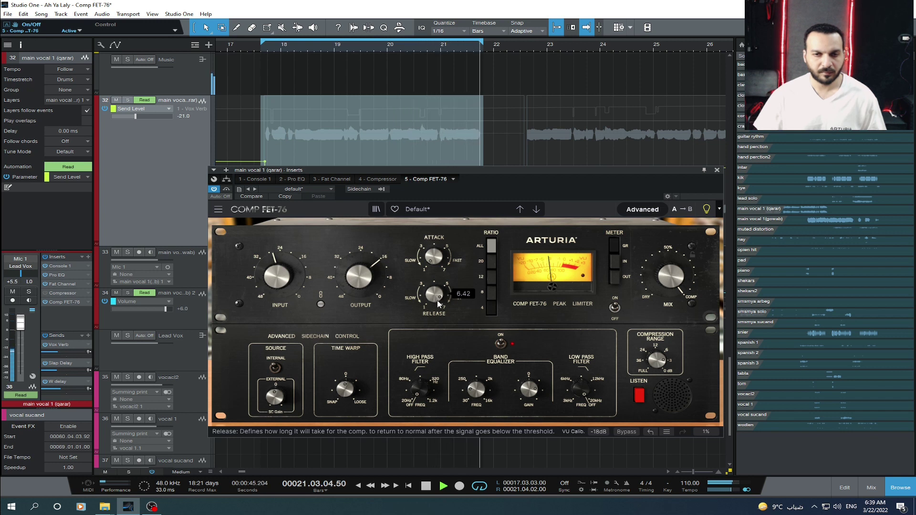
{"action": "key", "text": "space"}
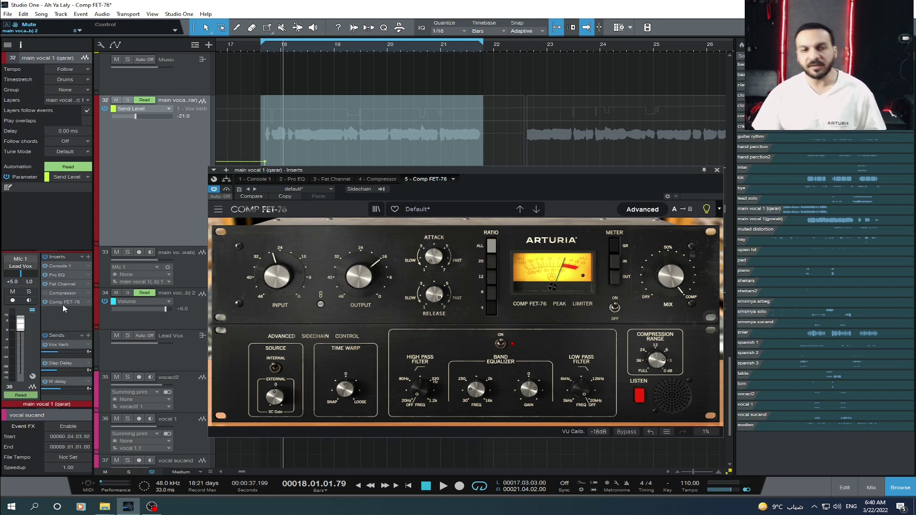
Step: Duplicate the Comp FET-76 insert on the lead vocal, and try 1200 Hz for the high-pass filter in the copy's advanced sidechain controls
{"action": "key", "text": "ctrl+s"}
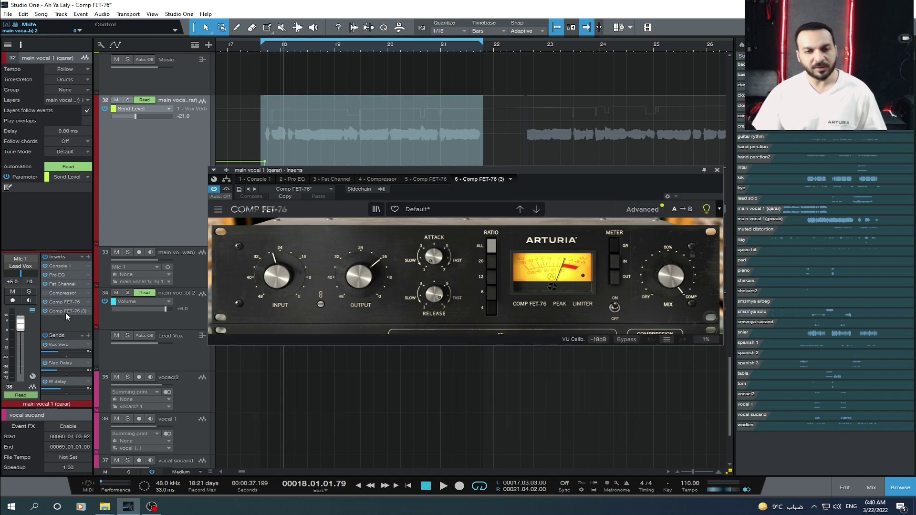
{"action": "left_click", "coordinate": [642, 210]}
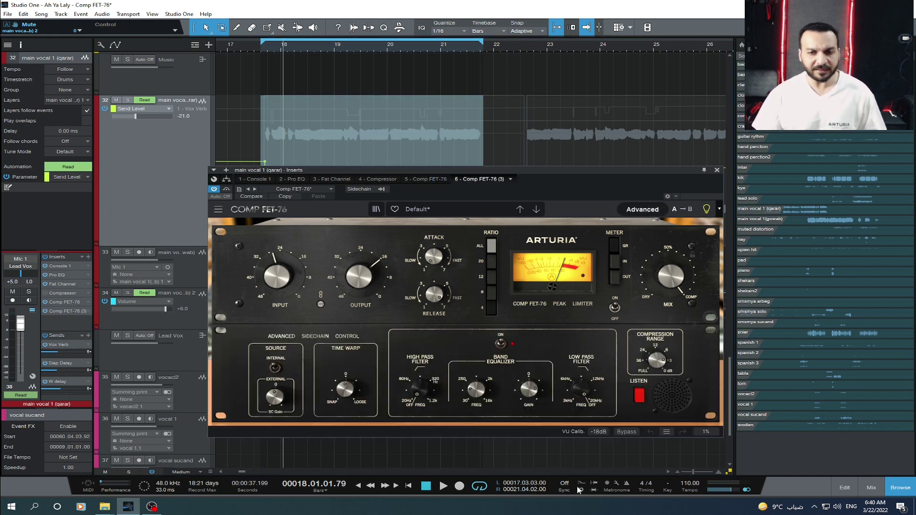
{"action": "mouse_move", "coordinate": [531, 388]}
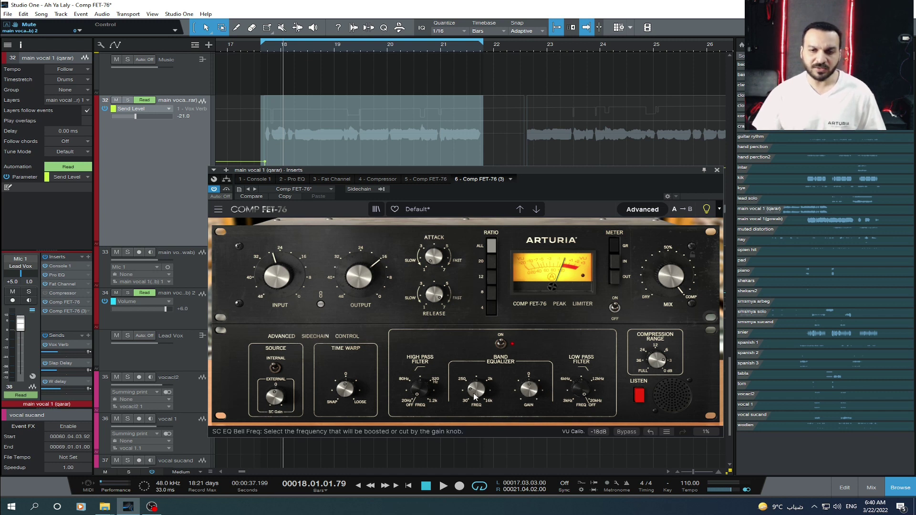
{"action": "left_click_drag", "start_coordinate": [420, 390], "coordinate": [420, 387]}
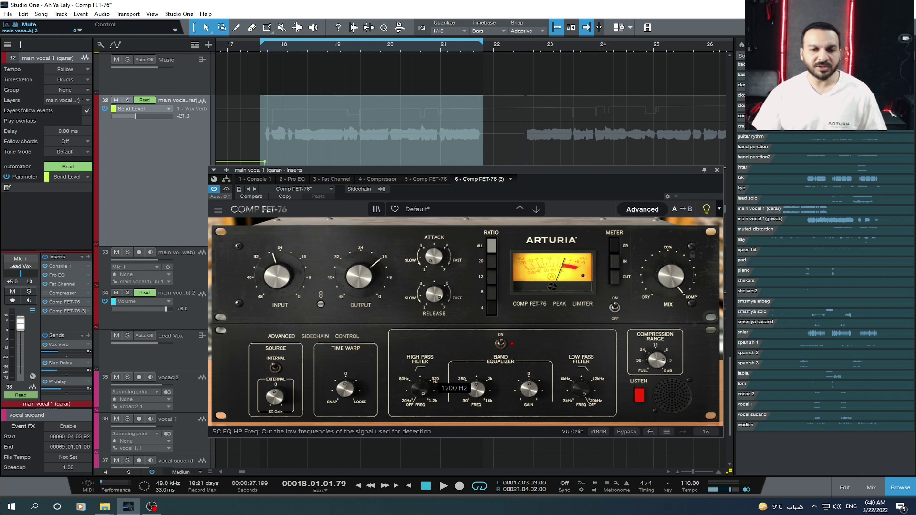
{"action": "mouse_move", "coordinate": [588, 393]}
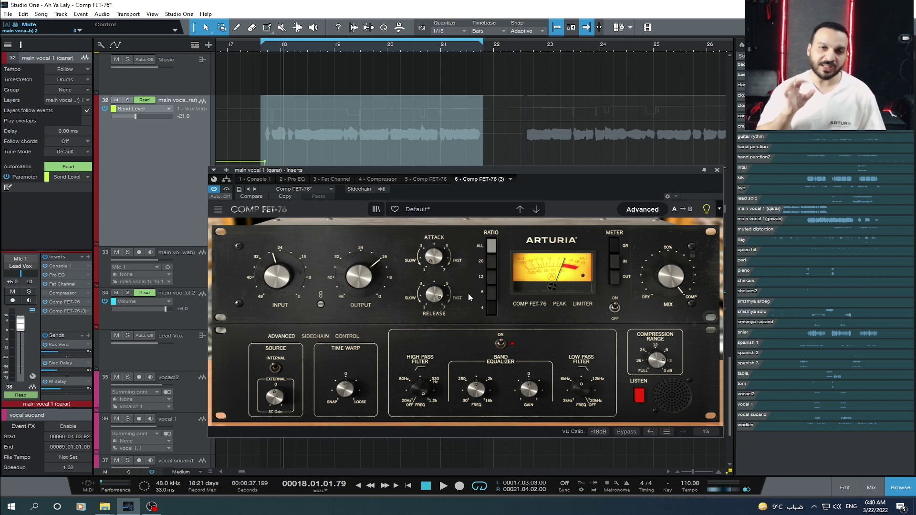
Step: Play the loop, lower the second compressor's output gain to about -21.3 dB, and raise its input gain
{"action": "key", "text": "space"}
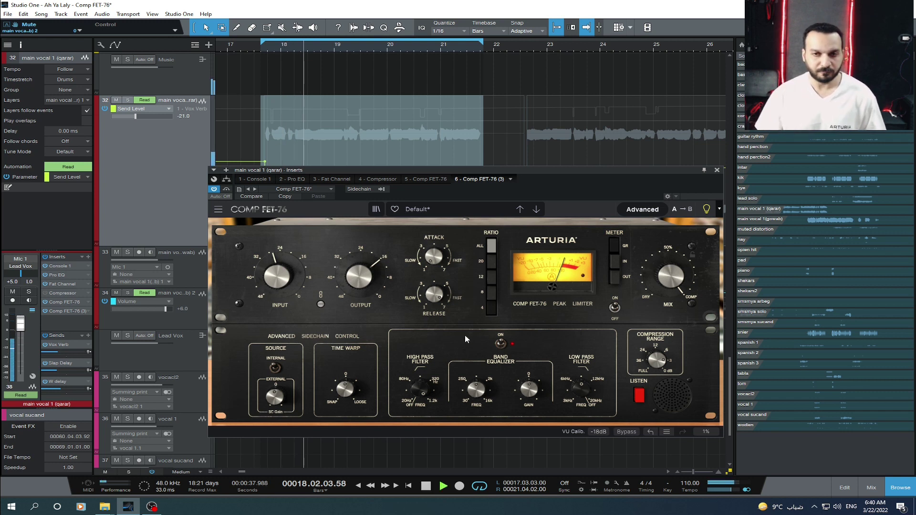
{"action": "left_click_drag", "start_coordinate": [363, 278], "coordinate": [364, 292]}
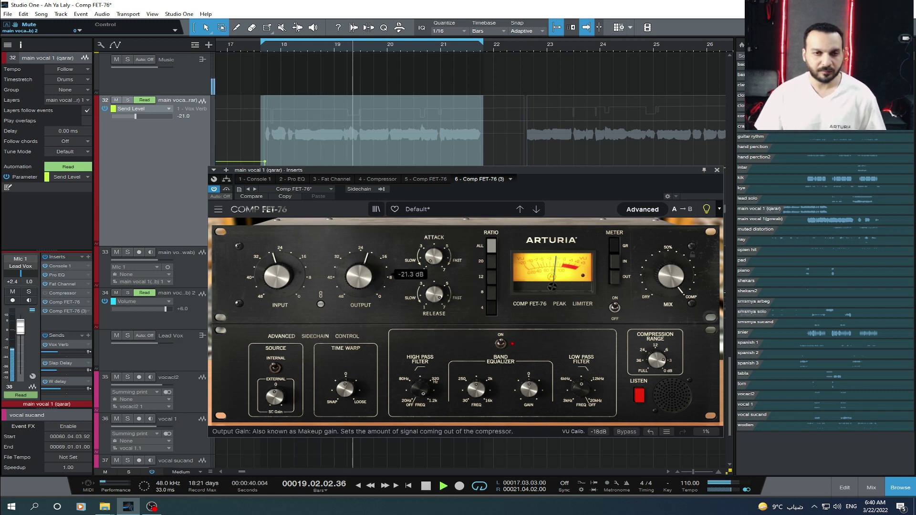
{"action": "mouse_move", "coordinate": [282, 275]}
{"action": "left_mouse_down"}
{"action": "mouse_move", "coordinate": [282, 262]}
{"action": "mouse_move", "coordinate": [281, 269]}
{"action": "left_mouse_up"}
Step: Readjust the second compressor's attack and set its release to about 4.02
{"action": "left_click_drag", "start_coordinate": [432, 295], "coordinate": [433, 287]}
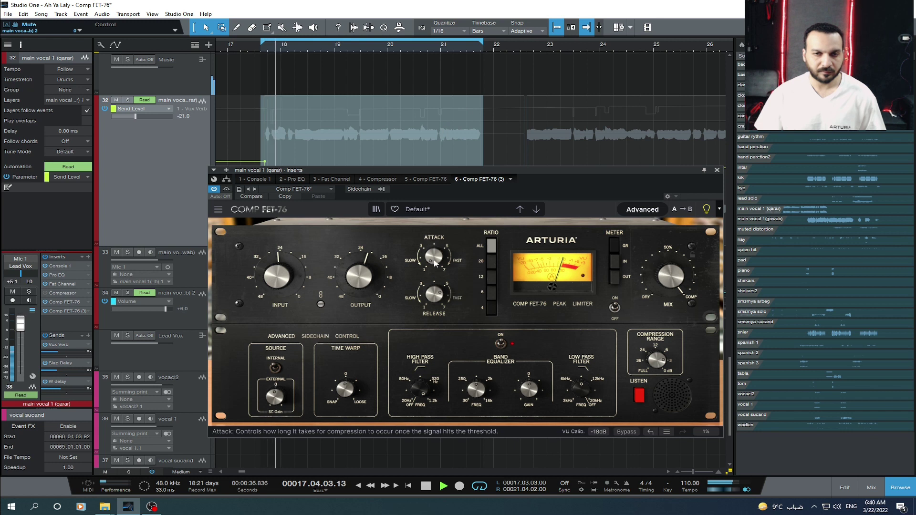
{"action": "left_click_drag", "start_coordinate": [434, 257], "coordinate": [434, 225]}
{"action": "left_click_drag", "start_coordinate": [434, 294], "coordinate": [434, 299]}
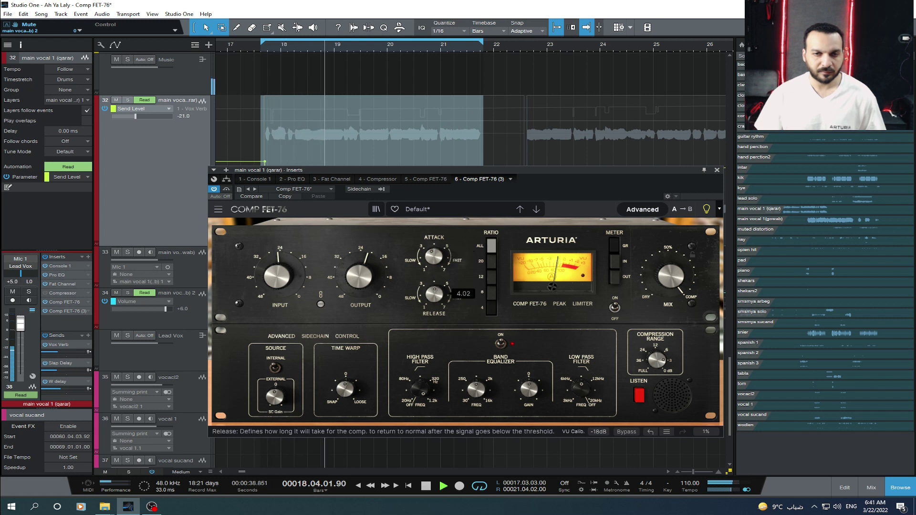
Step: Compare the second compressor with bypass while balancing its output gain to about -20.2 dB
{"action": "left_click_drag", "start_coordinate": [359, 276], "coordinate": [359, 269]}
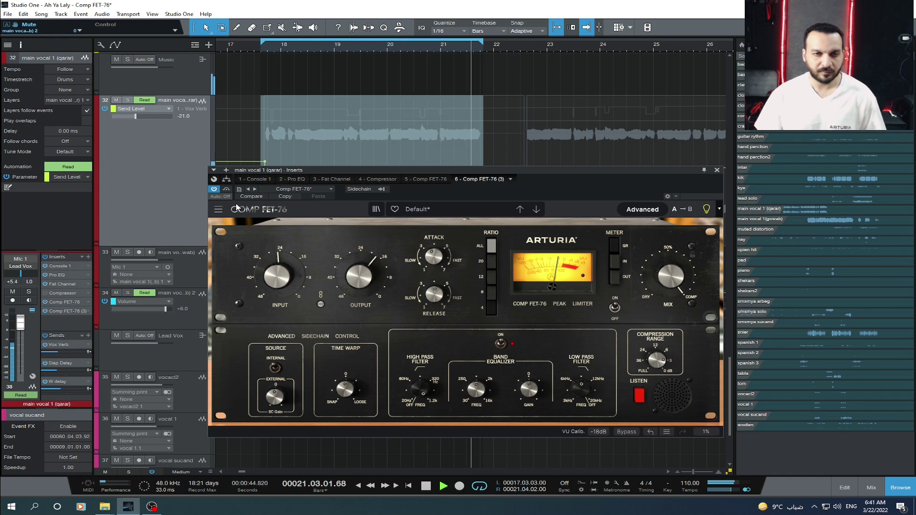
{"action": "left_click", "coordinate": [227, 190]}
{"action": "left_click", "coordinate": [226, 190]}
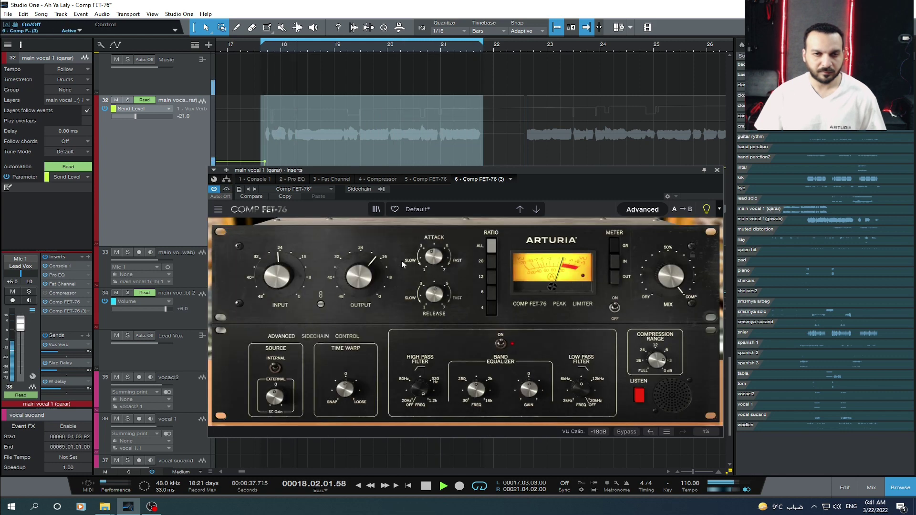
{"action": "left_click_drag", "start_coordinate": [372, 261], "coordinate": [372, 264]}
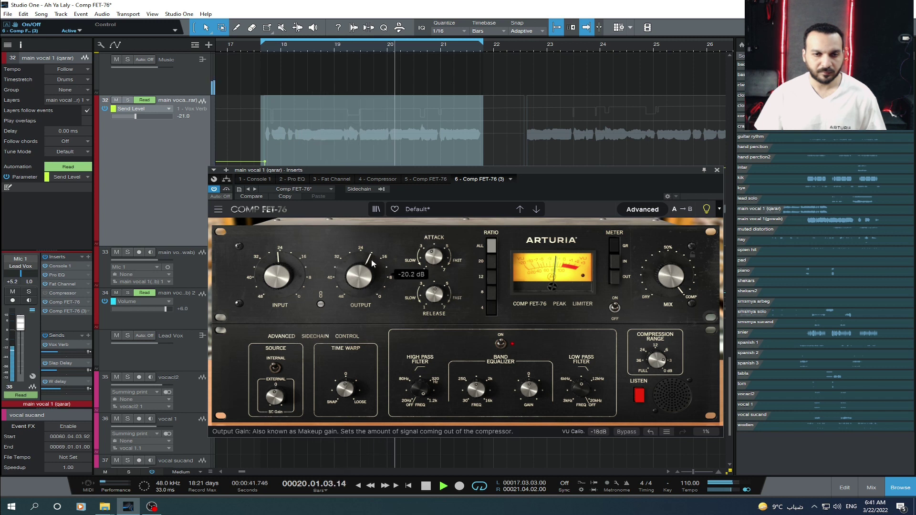
Step: Try the sidechain band equalizer's frequency and gain, and compare the vocal bypassed and processed
{"action": "mouse_move", "coordinate": [480, 395]}
{"action": "left_mouse_down"}
{"action": "mouse_move", "coordinate": [480, 383]}
{"action": "mouse_move", "coordinate": [530, 380]}
{"action": "mouse_move", "coordinate": [530, 388]}
{"action": "mouse_move", "coordinate": [476, 384]}
{"action": "left_mouse_up"}
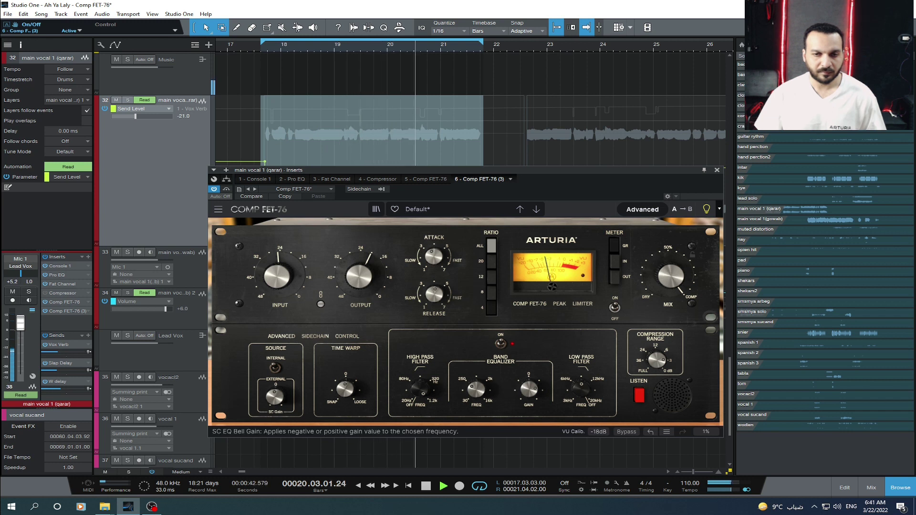
{"action": "left_click_drag", "start_coordinate": [529, 395], "coordinate": [529, 393]}
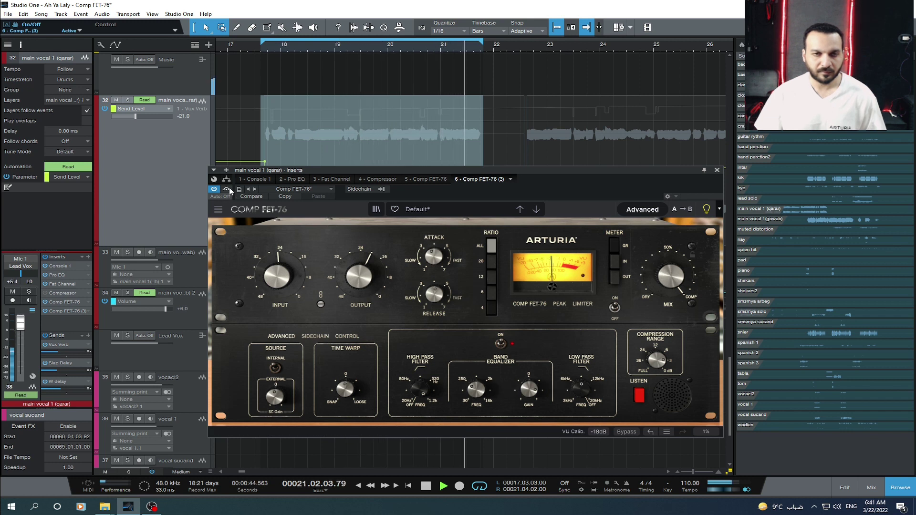
{"action": "left_click", "coordinate": [227, 190]}
{"action": "left_click", "coordinate": [227, 189]}
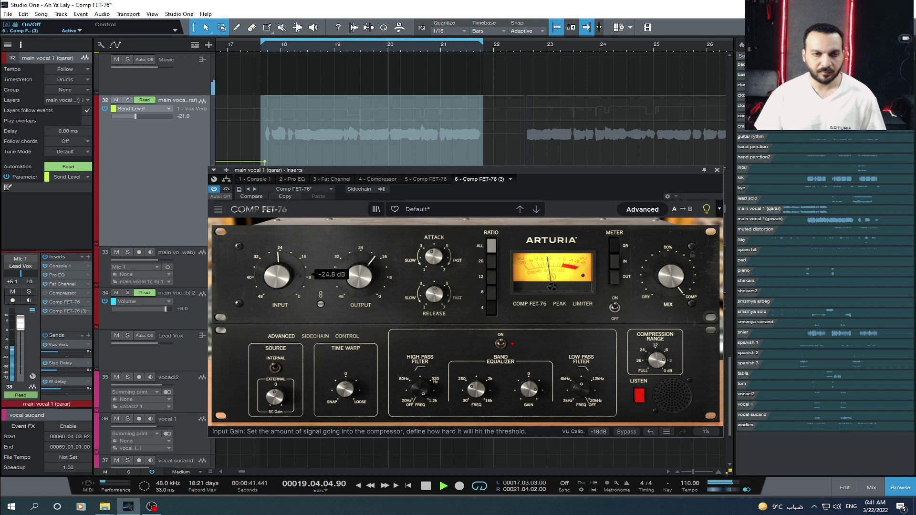
Step: Set the second compressor's input gain to about -26.1 dB, compare with bypass, and adjust the output gain slightly
{"action": "left_click_drag", "start_coordinate": [278, 276], "coordinate": [278, 278]}
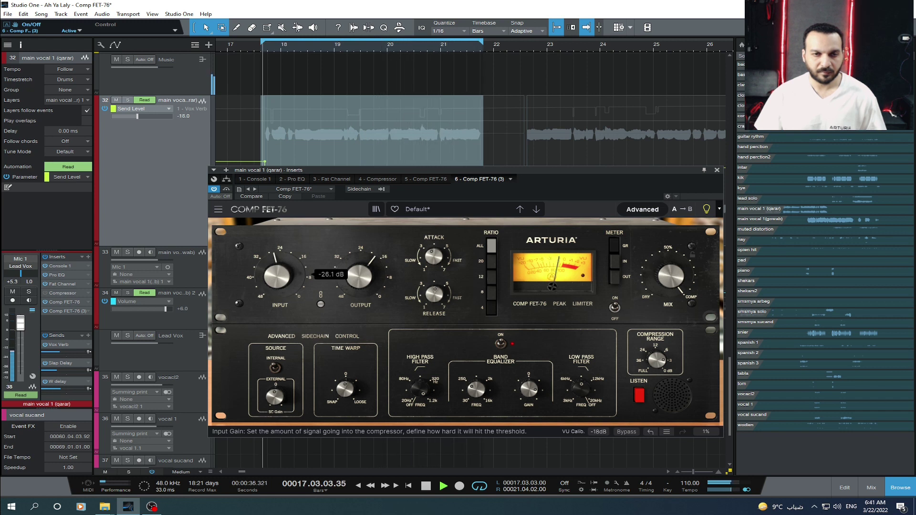
{"action": "left_click", "coordinate": [228, 189]}
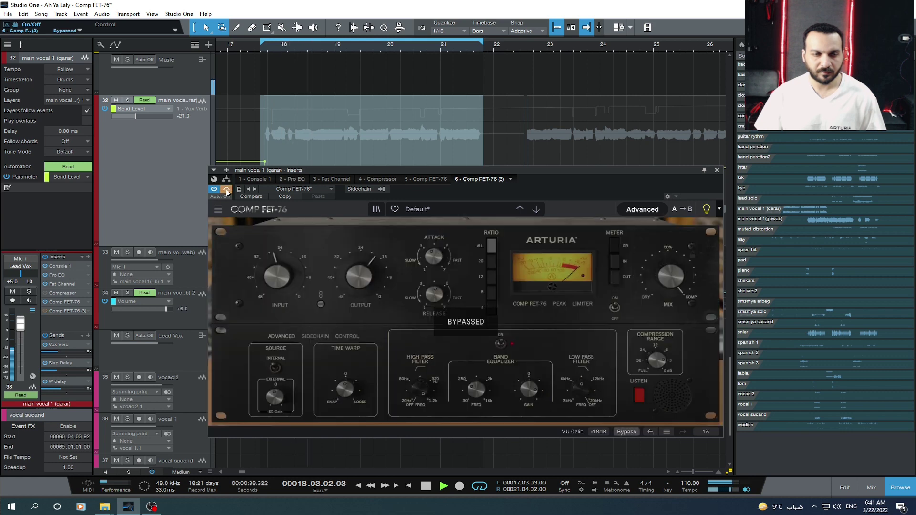
{"action": "left_click", "coordinate": [228, 190]}
{"action": "left_click_drag", "start_coordinate": [359, 277], "coordinate": [359, 275]}
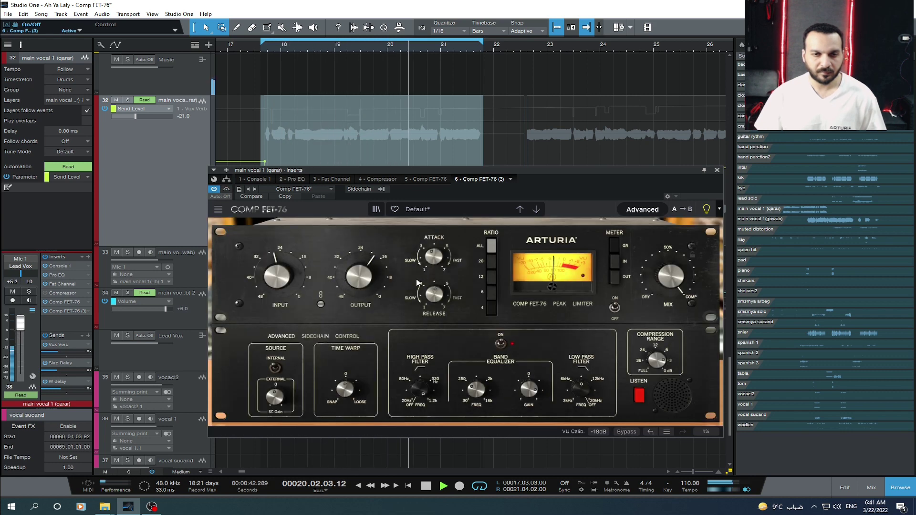
Step: Set the release to 7.00, readjust the attack, and compare the second compressor with bypass
{"action": "left_click_drag", "start_coordinate": [434, 295], "coordinate": [434, 293]}
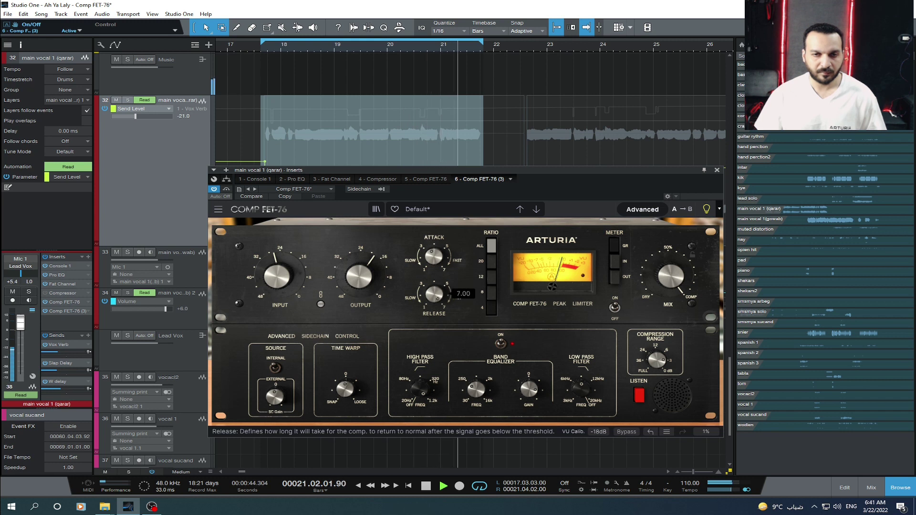
{"action": "left_click_drag", "start_coordinate": [435, 257], "coordinate": [435, 260]}
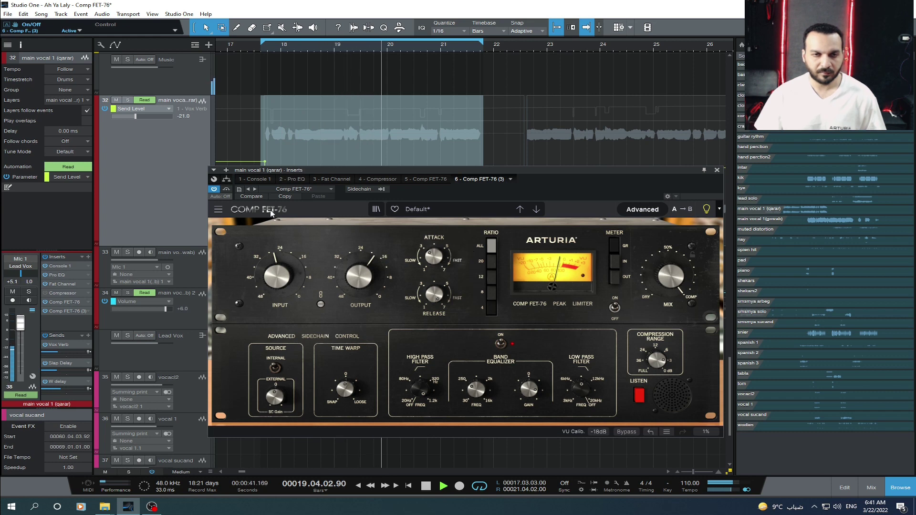
{"action": "left_click", "coordinate": [226, 191]}
{"action": "left_click", "coordinate": [226, 191]}
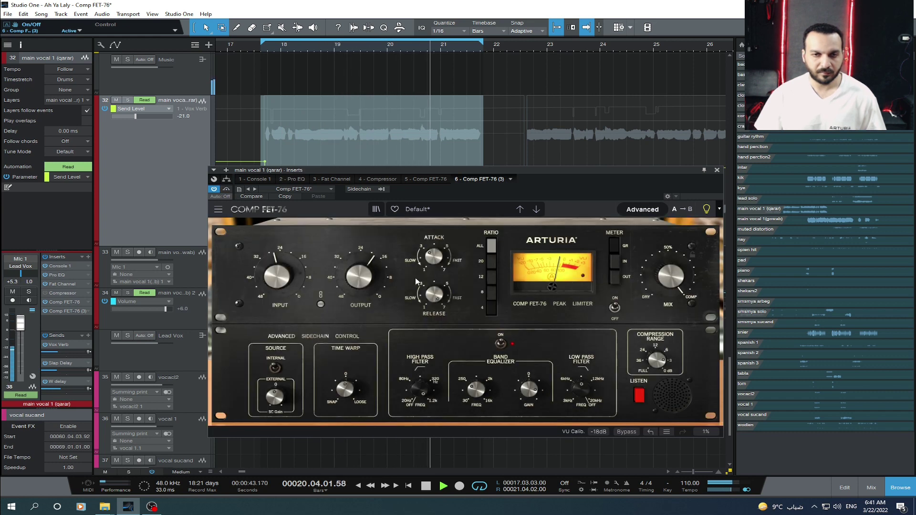
Step: Lower the second compressor's input gain and raise its output gain to about -16.1 dB
{"action": "mouse_move", "coordinate": [432, 292]}
{"action": "mouse_move", "coordinate": [375, 267]}
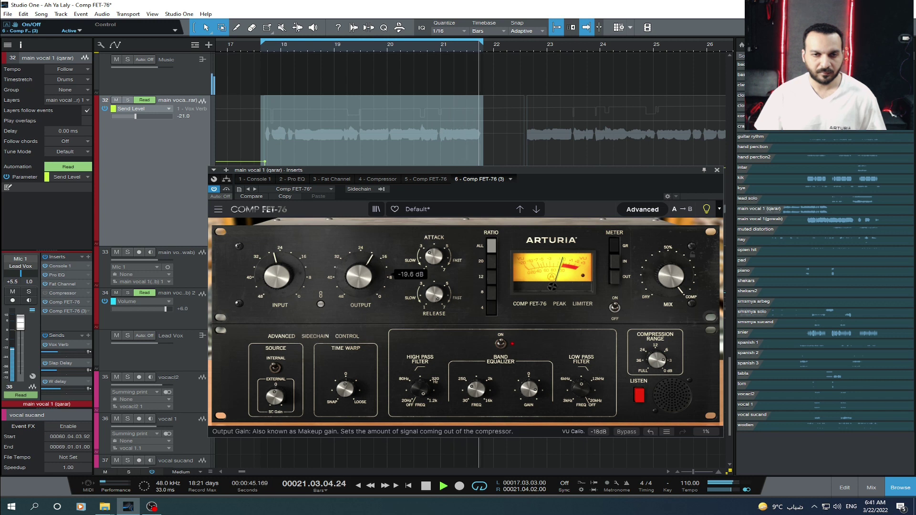
{"action": "mouse_move", "coordinate": [435, 260]}
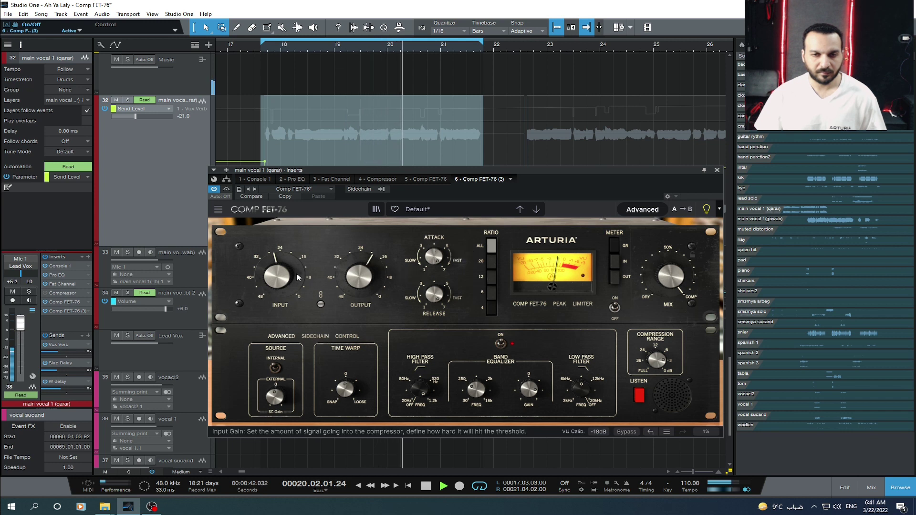
{"action": "left_click_drag", "start_coordinate": [296, 277], "coordinate": [341, 265]}
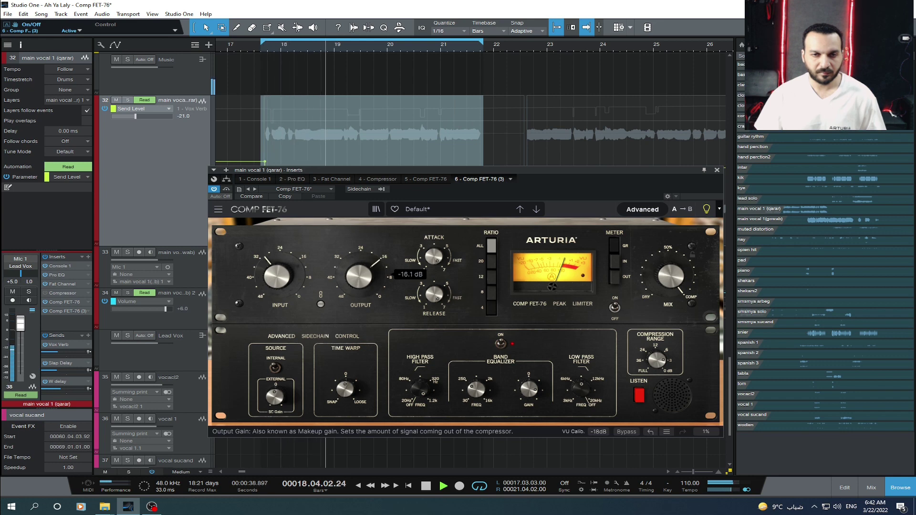
Step: Raise the second compressor's input gain slightly, set its output gain to -18.0 dB, and compare it with bypass
{"action": "left_click_drag", "start_coordinate": [276, 277], "coordinate": [276, 269]}
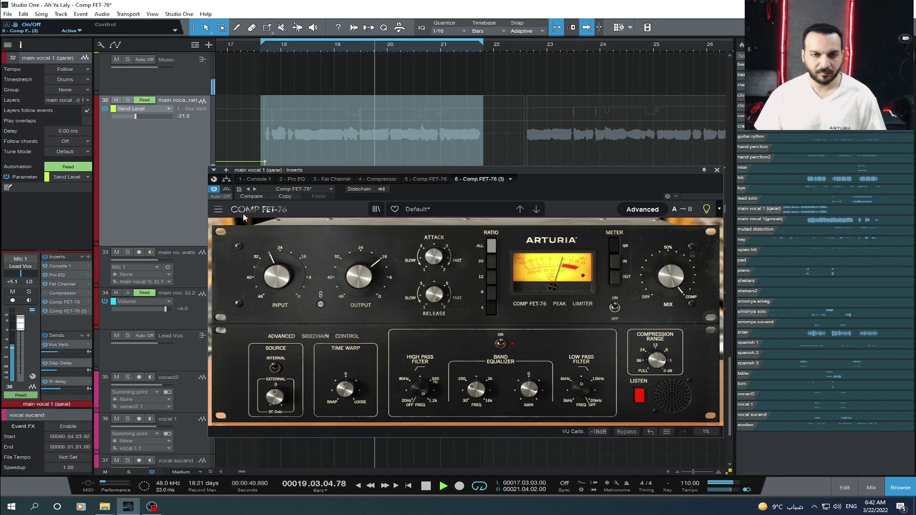
{"action": "left_click", "coordinate": [226, 190]}
{"action": "left_click", "coordinate": [227, 190]}
{"action": "left_click_drag", "start_coordinate": [358, 276], "coordinate": [358, 277]}
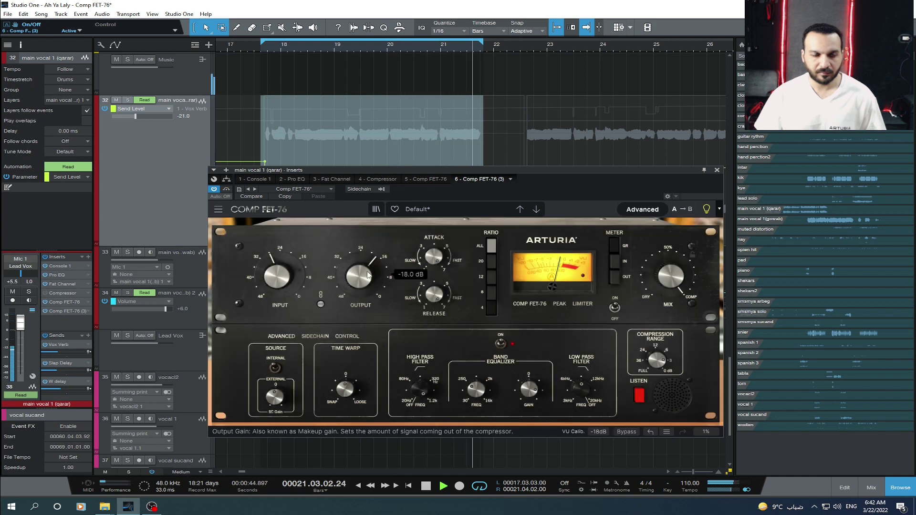
{"action": "left_click", "coordinate": [227, 190]}
{"action": "left_click", "coordinate": [227, 190]}
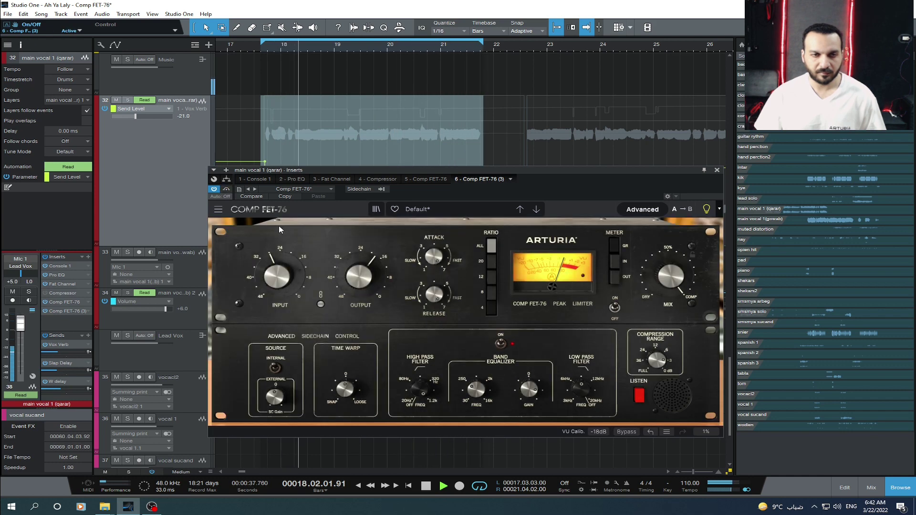
Step: Solo the lead vocal and compare it during playback with the two Comp FET-76 inserts deactivated and activated
{"action": "left_click", "coordinate": [127, 101]}
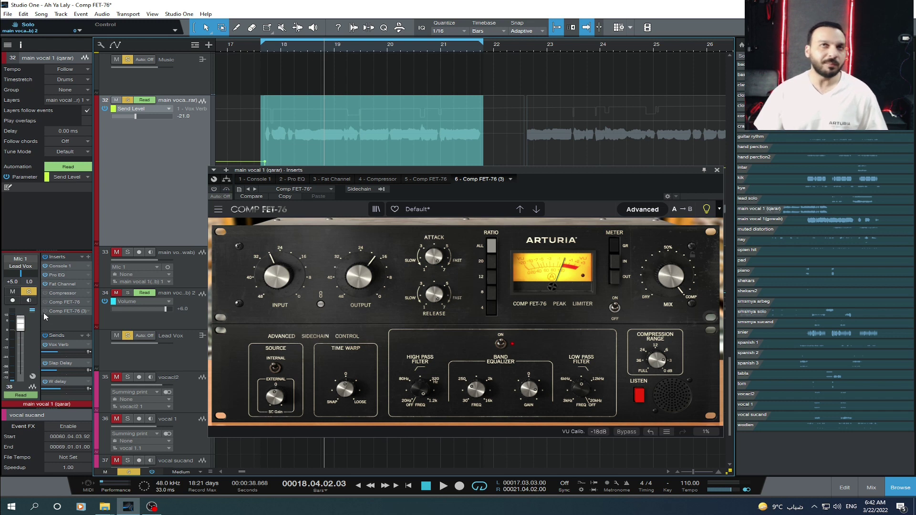
{"action": "key", "text": "space"}
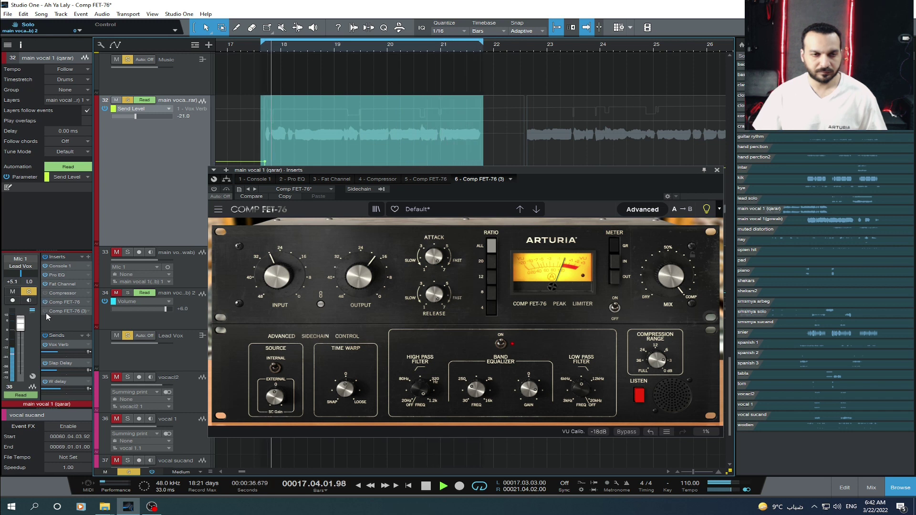
{"action": "left_click", "coordinate": [45, 311]}
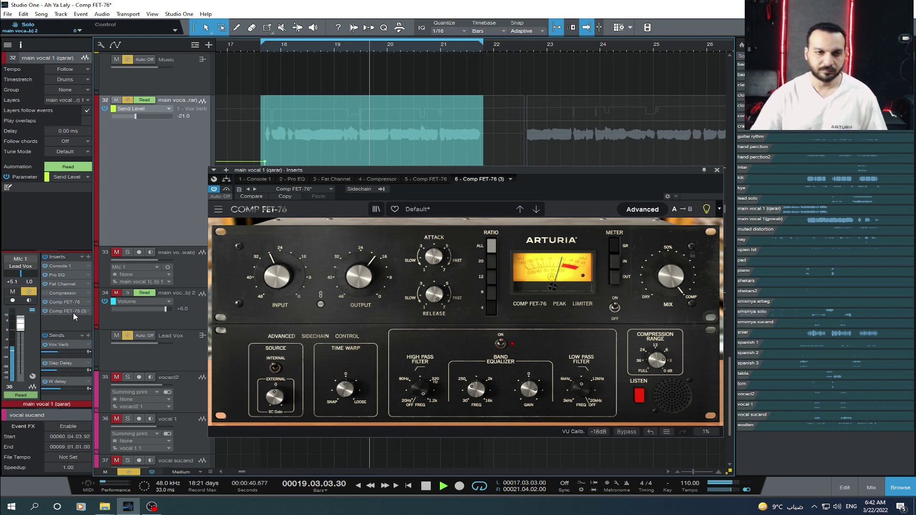
{"action": "left_click", "coordinate": [46, 303]}
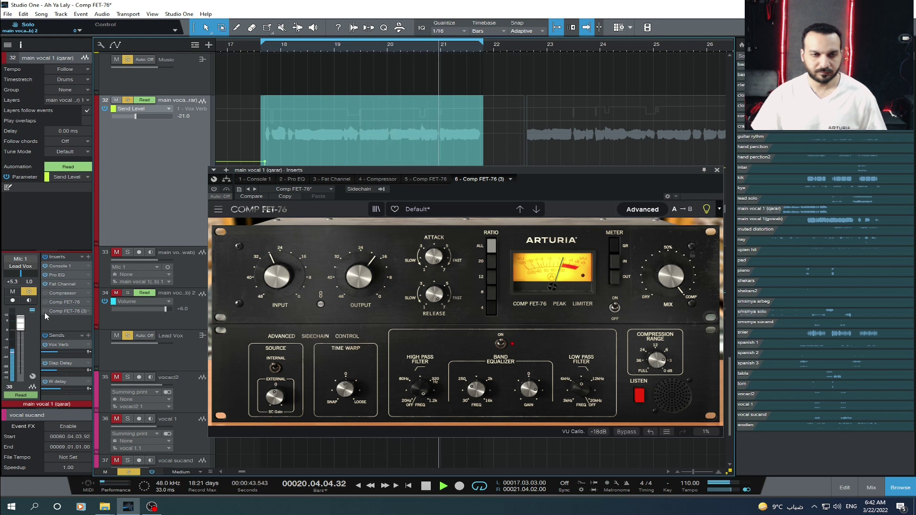
{"action": "left_click", "coordinate": [45, 311]}
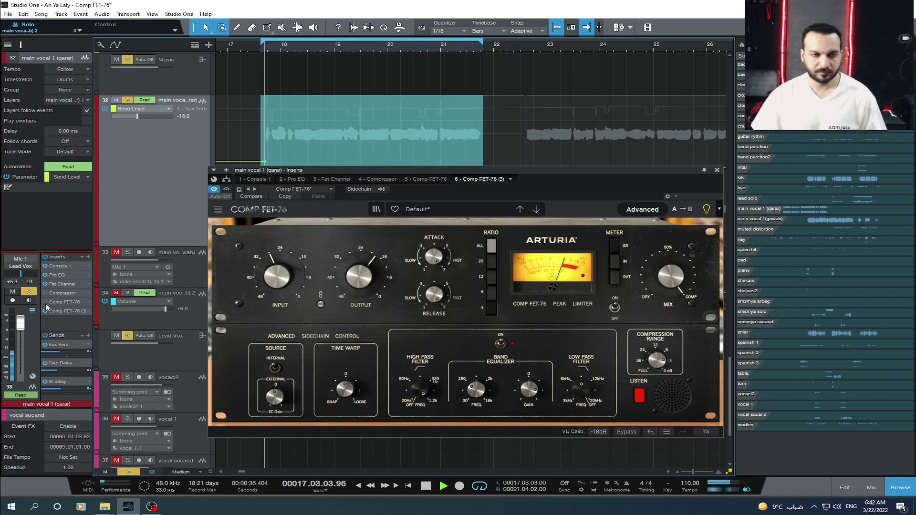
Step: Stop playback, set the second compressor's dry/compressed mix to 40%, and resume playing the soloed vocal
{"action": "left_click", "coordinate": [70, 311]}
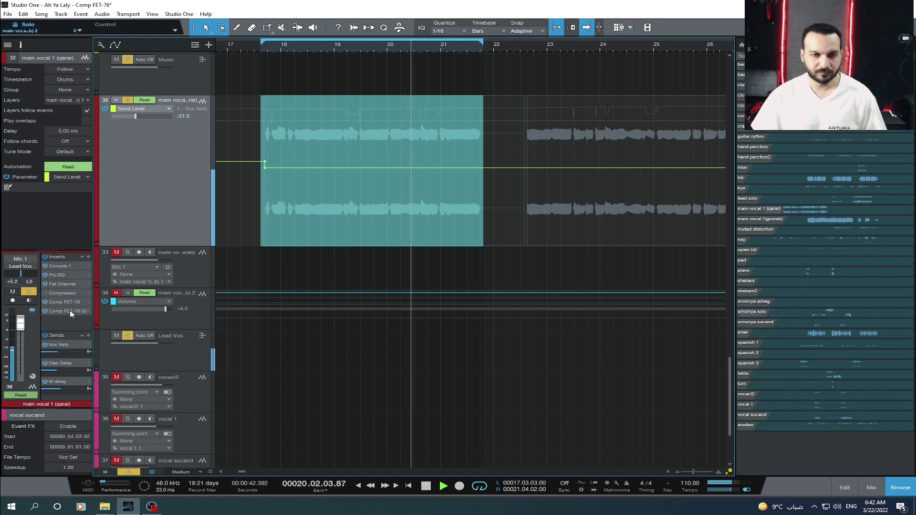
{"action": "left_click", "coordinate": [69, 311]}
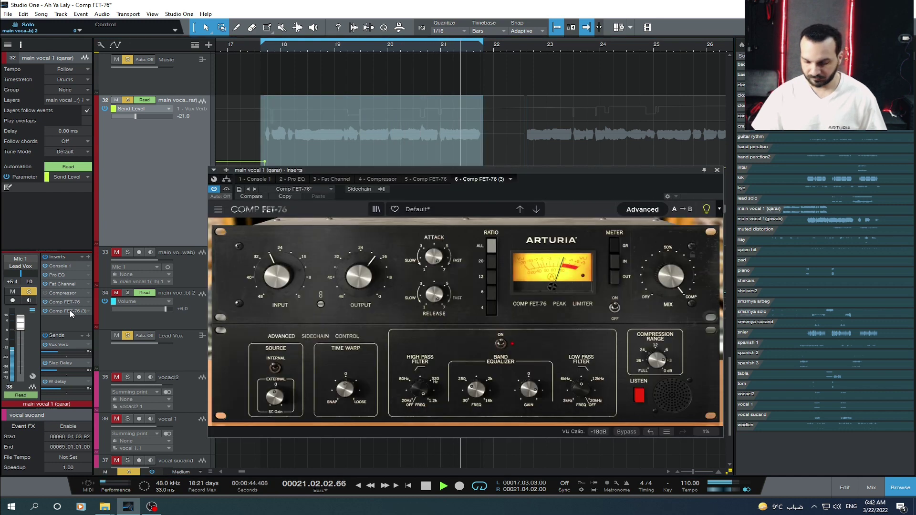
{"action": "key", "text": "space"}
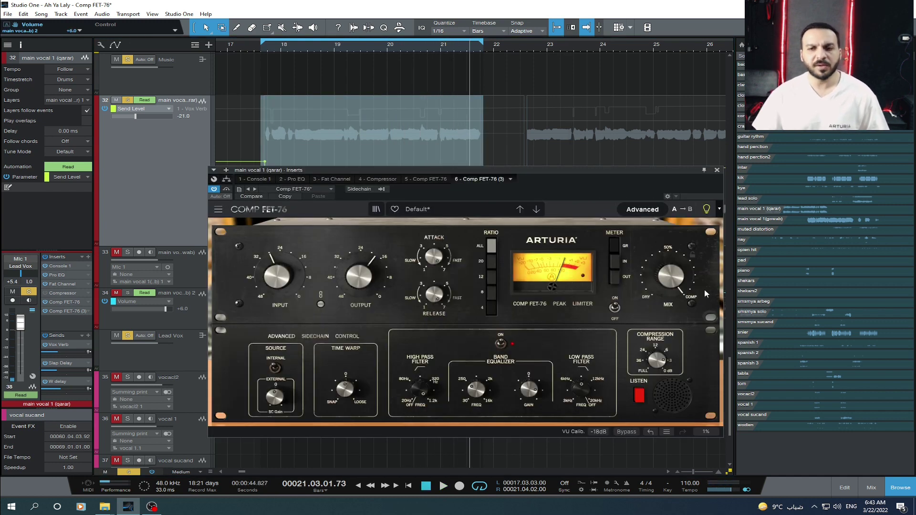
{"action": "mouse_move", "coordinate": [671, 277]}
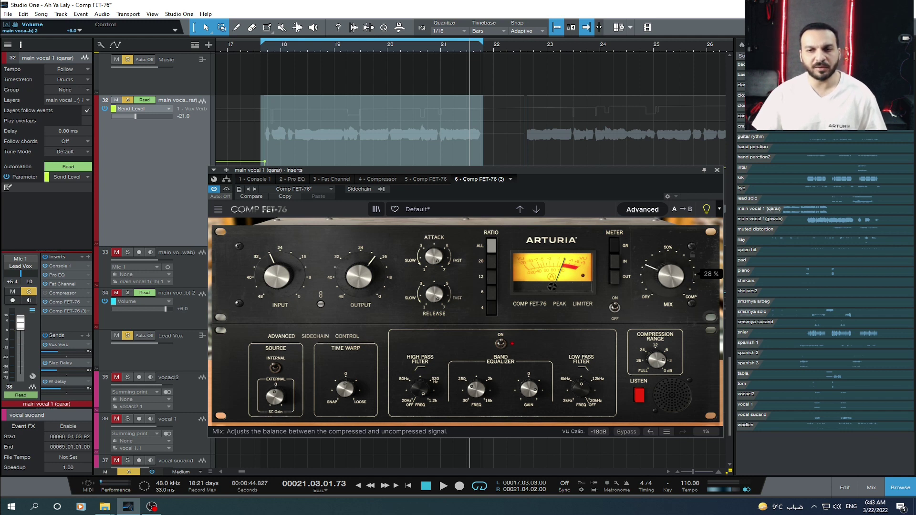
{"action": "left_click_drag", "start_coordinate": [671, 276], "coordinate": [671, 276]}
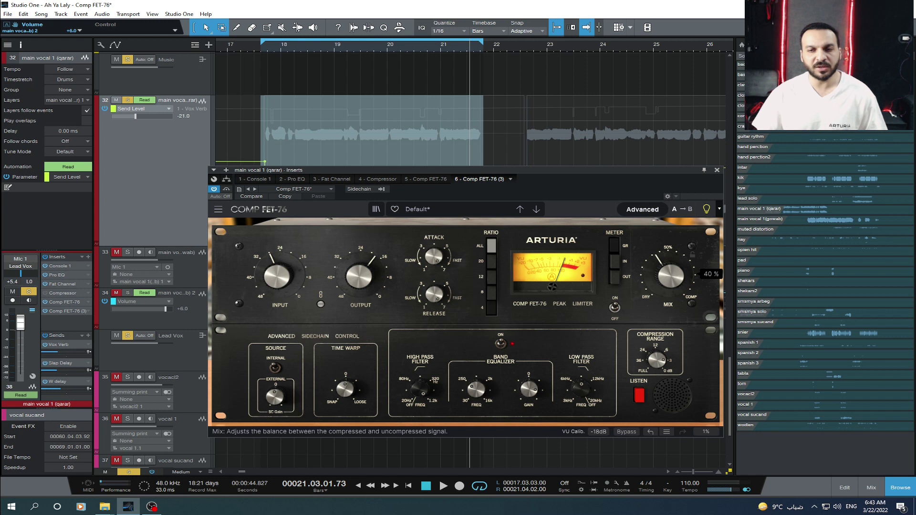
{"action": "key", "text": "space"}
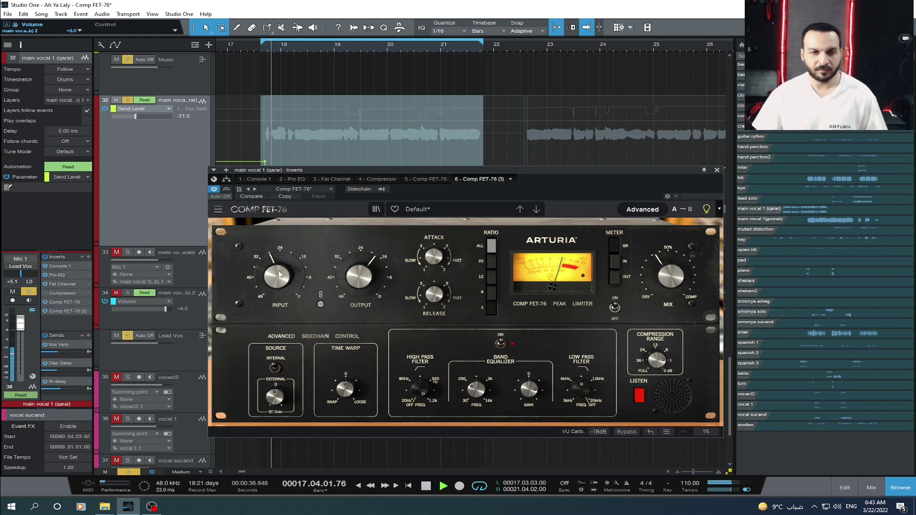
Step: Readjust the gain and frequency of the first compressor's sidechain band equalizer while the vocal plays
{"action": "left_click", "coordinate": [66, 304]}
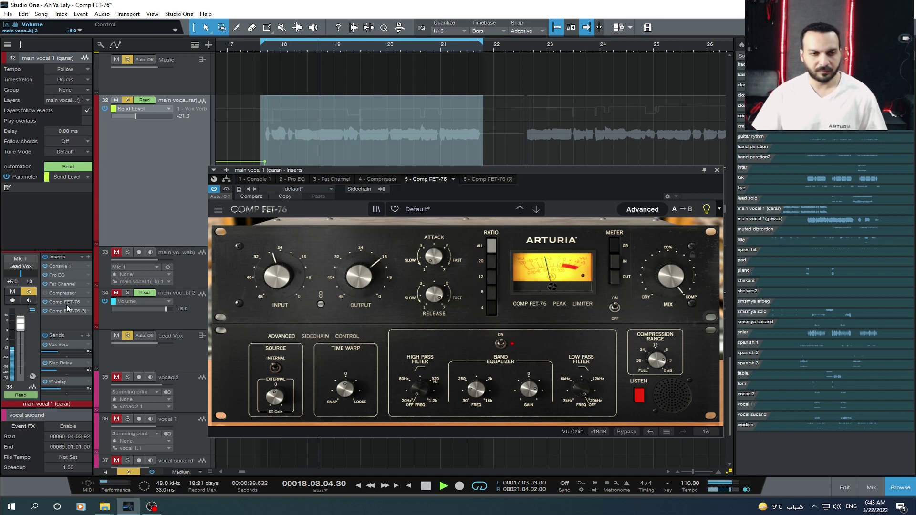
{"action": "mouse_move", "coordinate": [528, 389]}
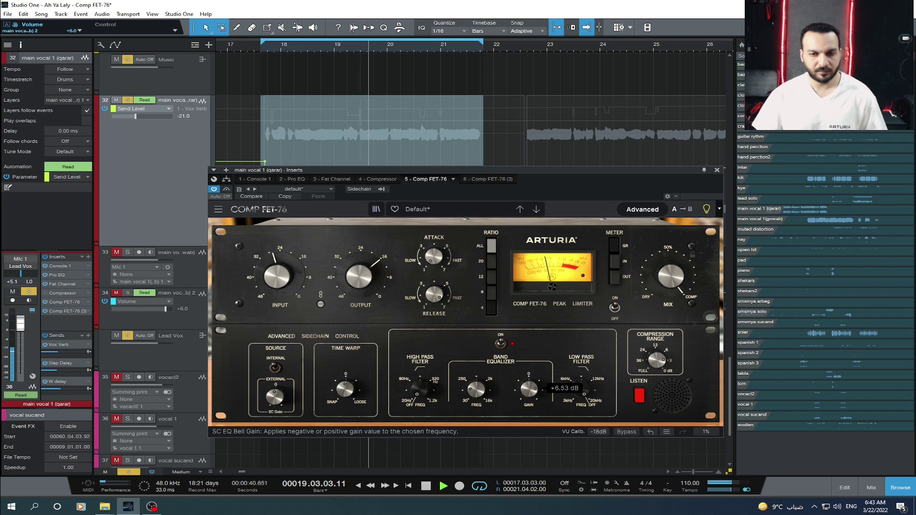
{"action": "left_click_drag", "start_coordinate": [529, 389], "coordinate": [529, 386]}
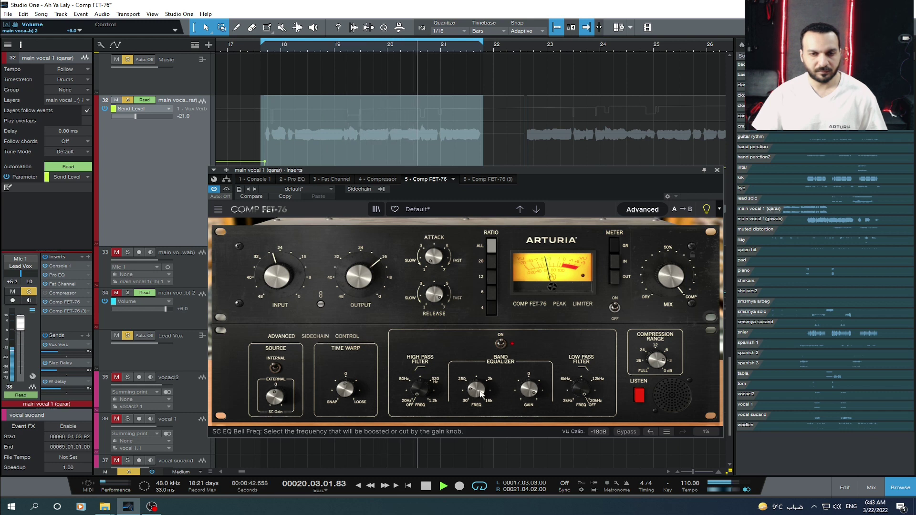
{"action": "mouse_move", "coordinate": [476, 389]}
{"action": "left_click_drag", "start_coordinate": [476, 389], "coordinate": [476, 392]}
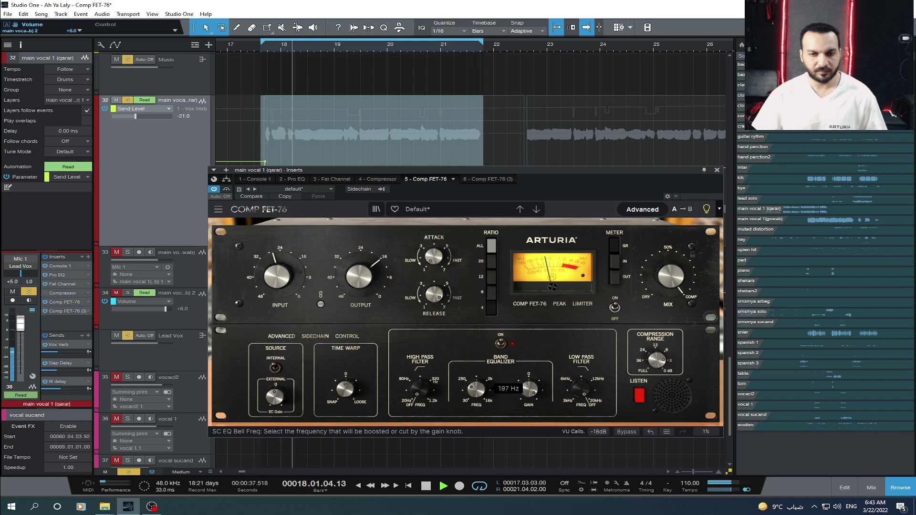
Step: Check the first compressor switched off and on, and fine-tune its sidechain high-pass filter and band equalizer frequency
{"action": "left_click", "coordinate": [47, 303]}
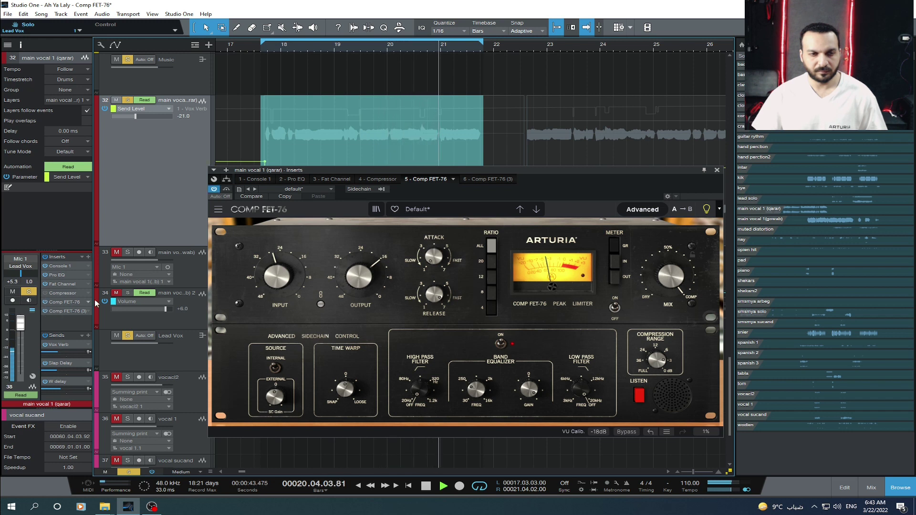
{"action": "left_click", "coordinate": [67, 302]}
{"action": "left_click", "coordinate": [68, 302]}
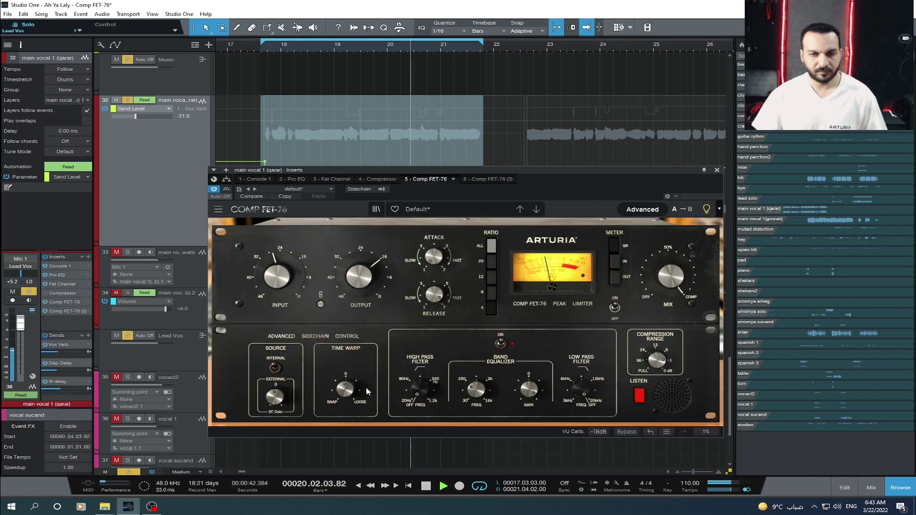
{"action": "mouse_move", "coordinate": [420, 389]}
{"action": "left_mouse_down"}
{"action": "mouse_move", "coordinate": [420, 362]}
{"action": "mouse_move", "coordinate": [418, 389]}
{"action": "left_mouse_up"}
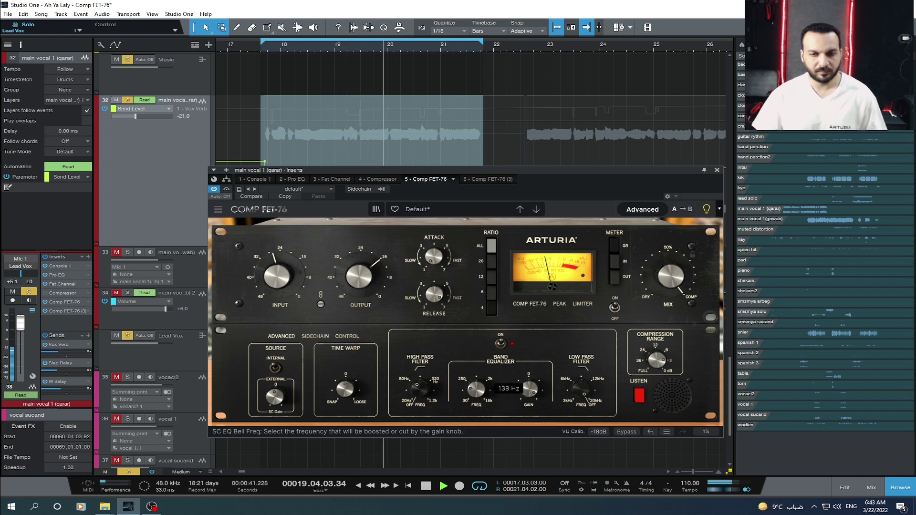
{"action": "left_click_drag", "start_coordinate": [476, 389], "coordinate": [475, 391]}
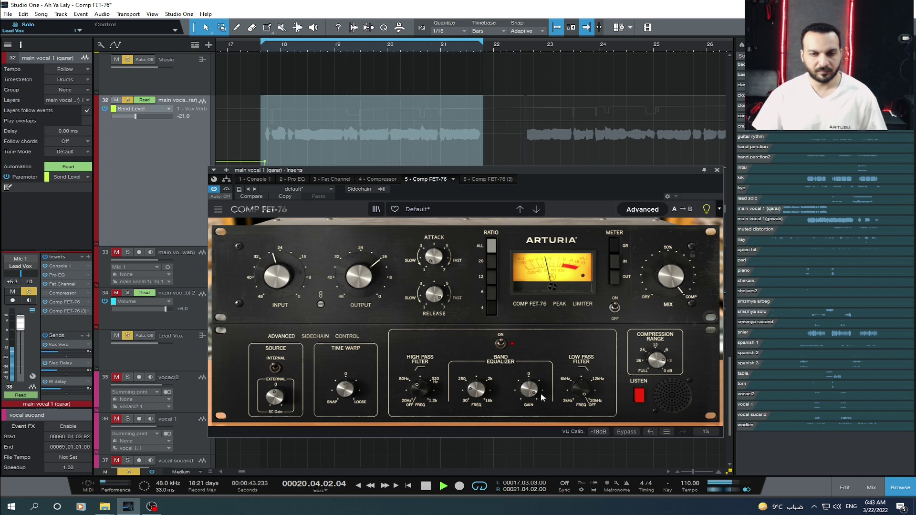
{"action": "left_click_drag", "start_coordinate": [475, 389], "coordinate": [476, 387]}
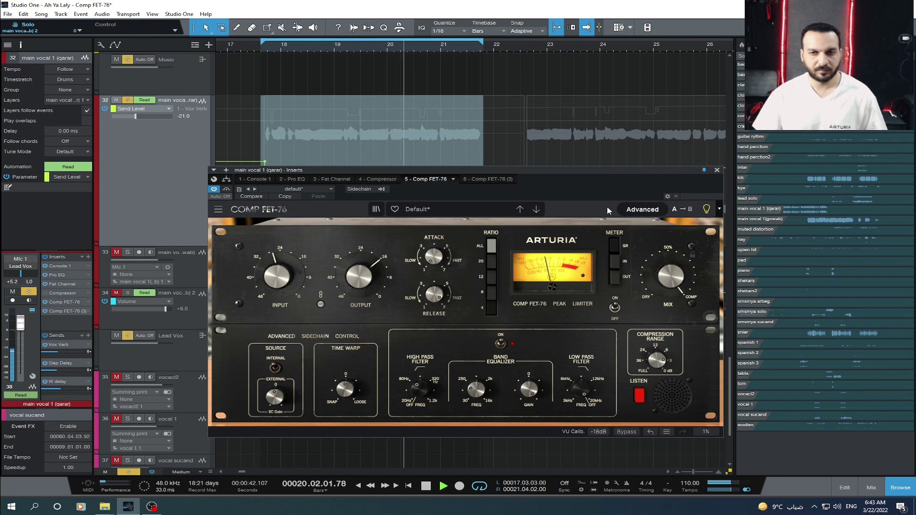
Step: Place the two compressors' windows apart so both can be seen together, and remove the extra third Comp FET-76 instance
{"action": "left_click", "coordinate": [482, 179]}
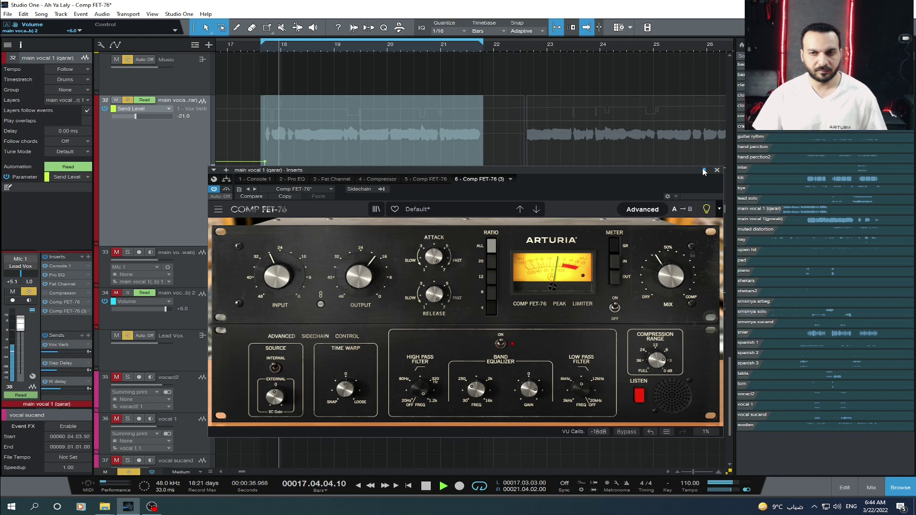
{"action": "left_click_drag", "start_coordinate": [668, 172], "coordinate": [577, 252]}
{"action": "left_click_drag", "start_coordinate": [554, 170], "coordinate": [734, 60]}
{"action": "left_click", "coordinate": [346, 248]}
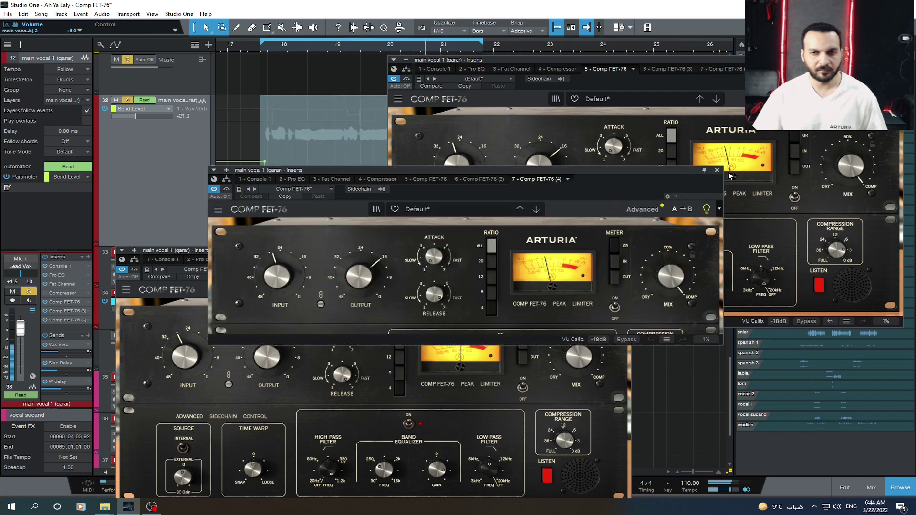
{"action": "left_click", "coordinate": [718, 169]}
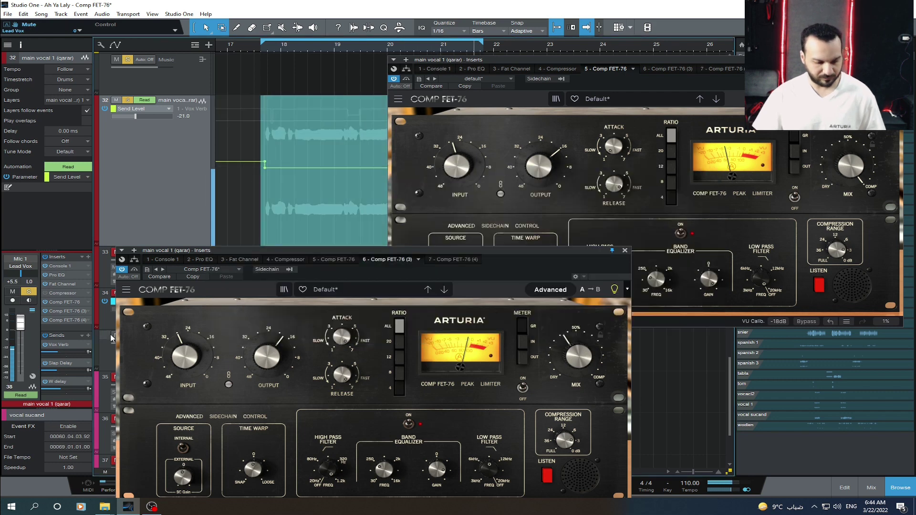
{"action": "key", "text": "ctrl+z"}
{"action": "left_click_drag", "start_coordinate": [403, 257], "coordinate": [397, 186]}
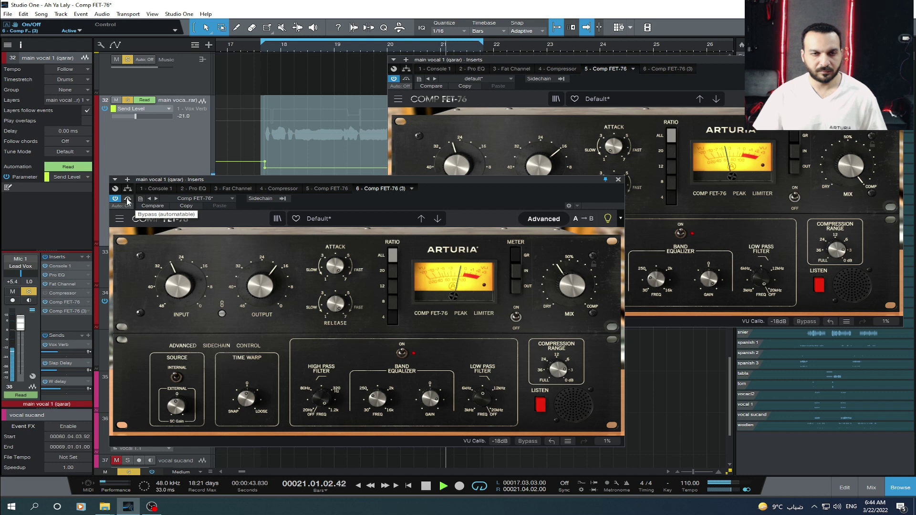
Step: Bypass both compressors, re-enable them to compare the soloed vocal, and stop playback
{"action": "left_click", "coordinate": [128, 200]}
{"action": "left_click", "coordinate": [407, 80]}
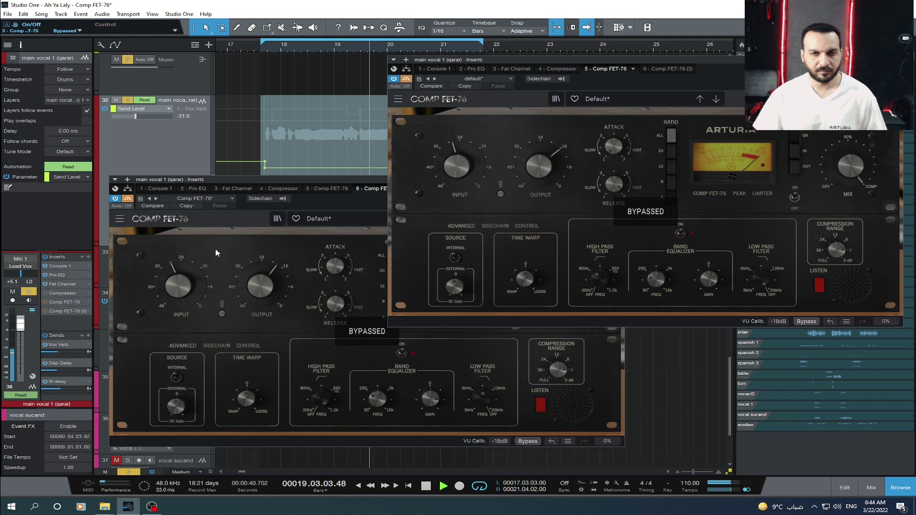
{"action": "left_click", "coordinate": [128, 201]}
{"action": "left_click", "coordinate": [406, 80]}
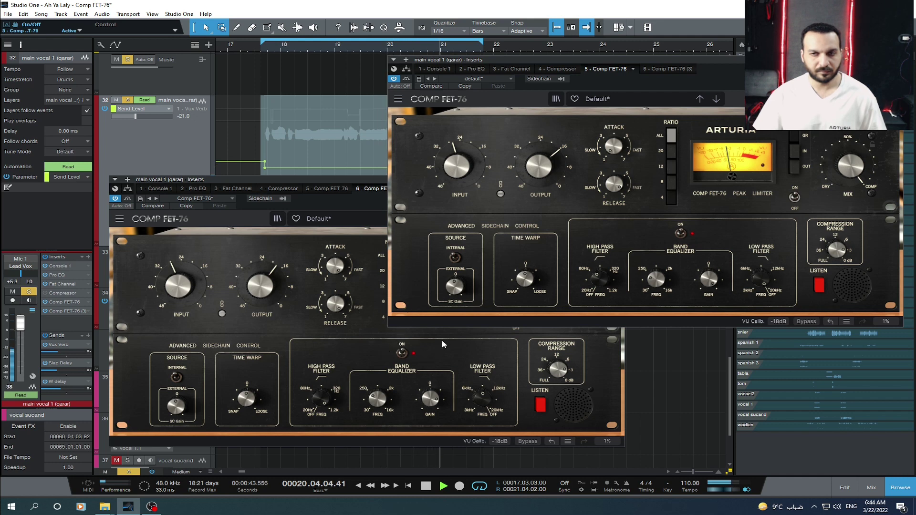
{"action": "key", "text": "space"}
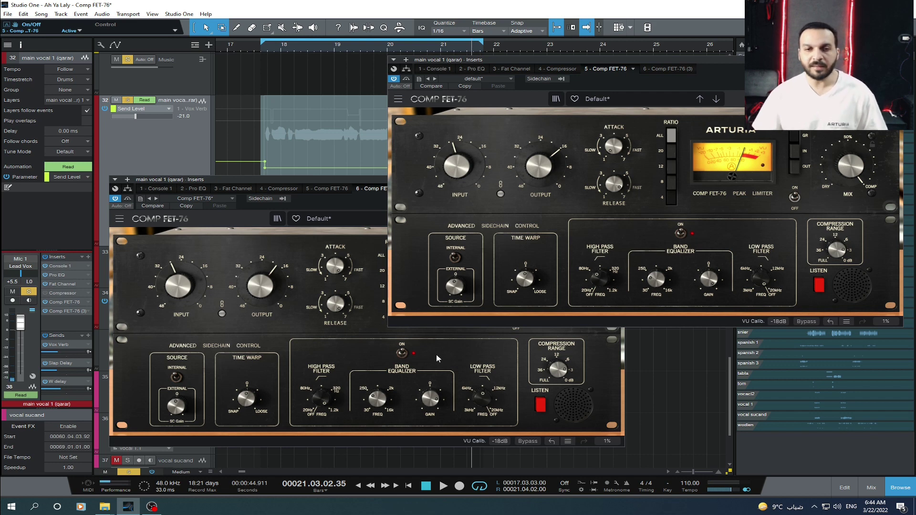
Step: Review both compressors' sidechain band equalizers, resume playback, and bring the second compressor's window to the front
{"action": "left_click", "coordinate": [78, 311]}
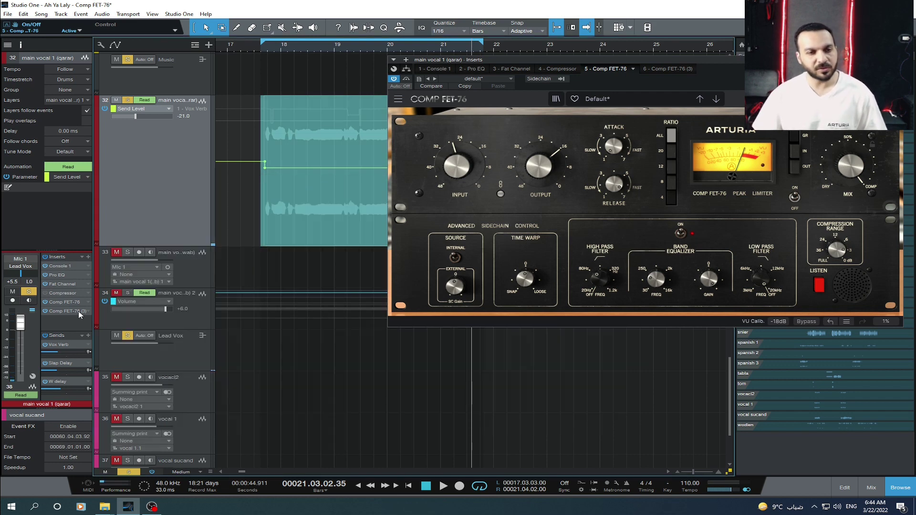
{"action": "left_click", "coordinate": [78, 311]}
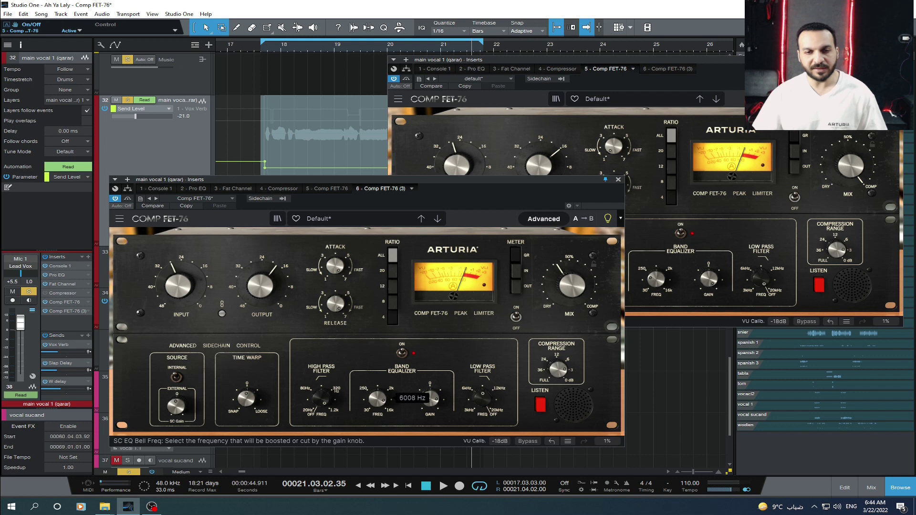
{"action": "left_click", "coordinate": [661, 283]}
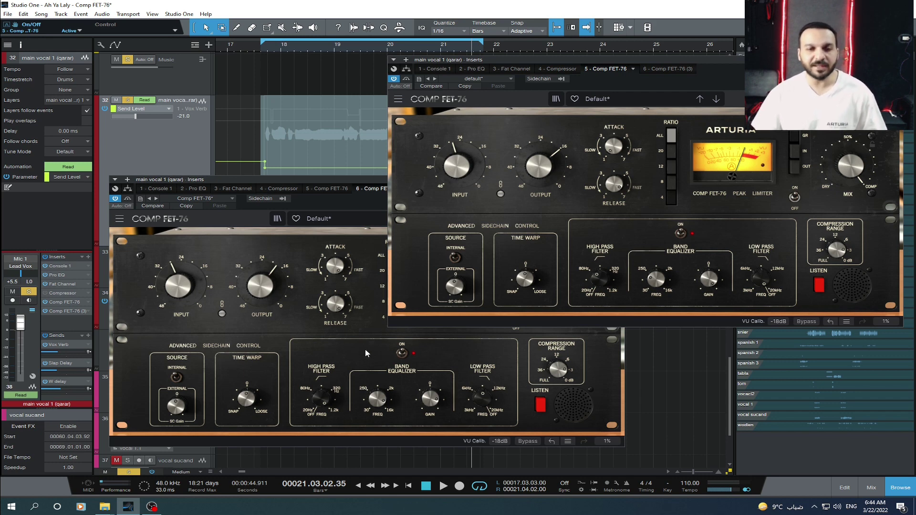
{"action": "key", "text": "space"}
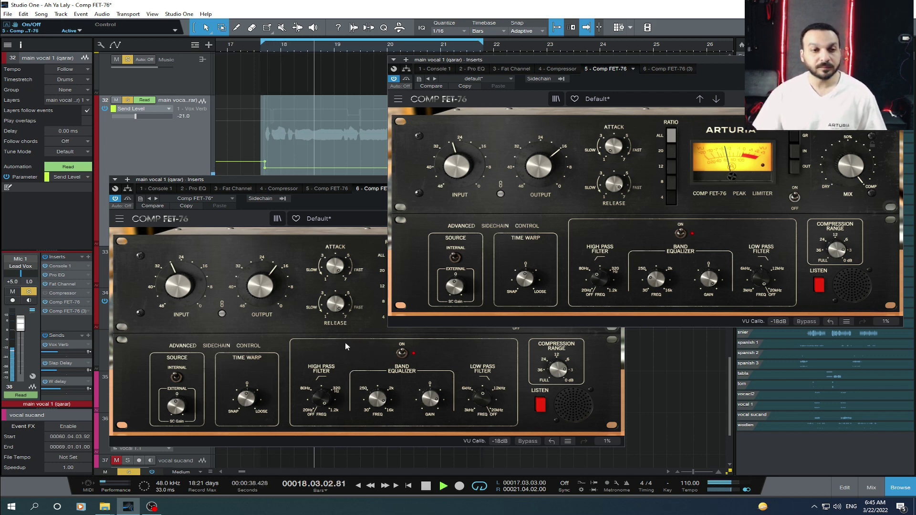
{"action": "left_click", "coordinate": [420, 345]}
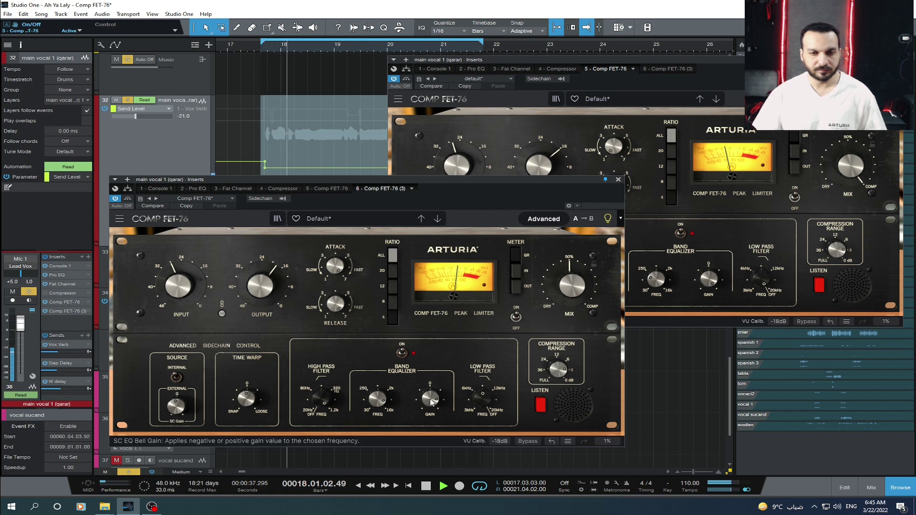
Step: Close the second compressor's window, compare the soloed vocal with both compressors bypassed and active, and reopen the second compressor to check its output gain
{"action": "mouse_move", "coordinate": [429, 398]}
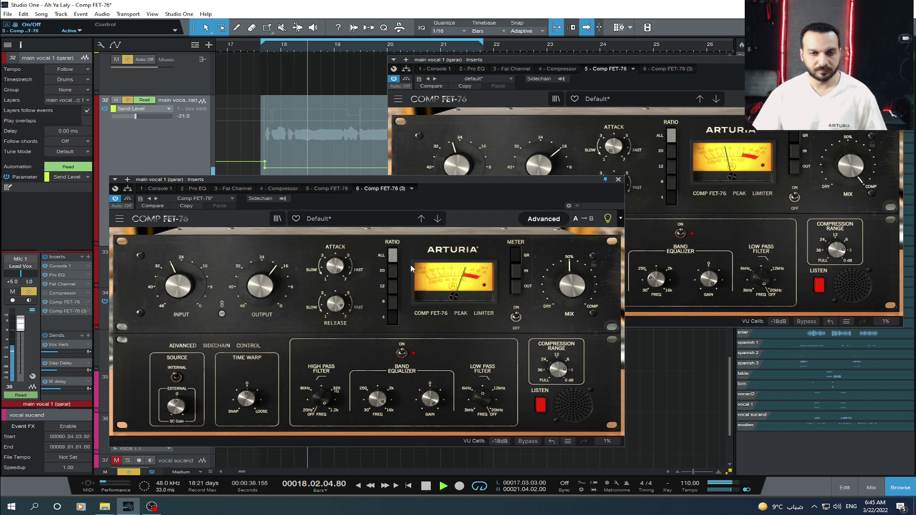
{"action": "left_click", "coordinate": [619, 180]}
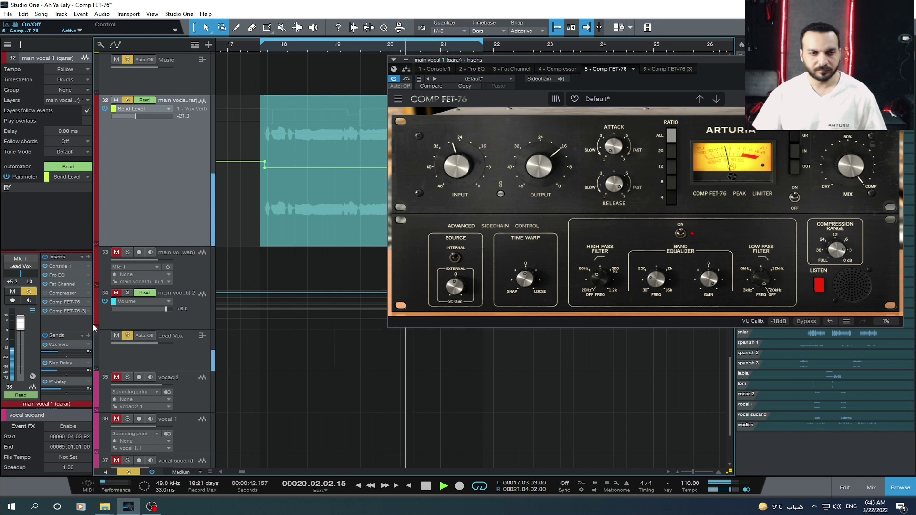
{"action": "left_click", "coordinate": [46, 303]}
{"action": "left_click", "coordinate": [46, 312]}
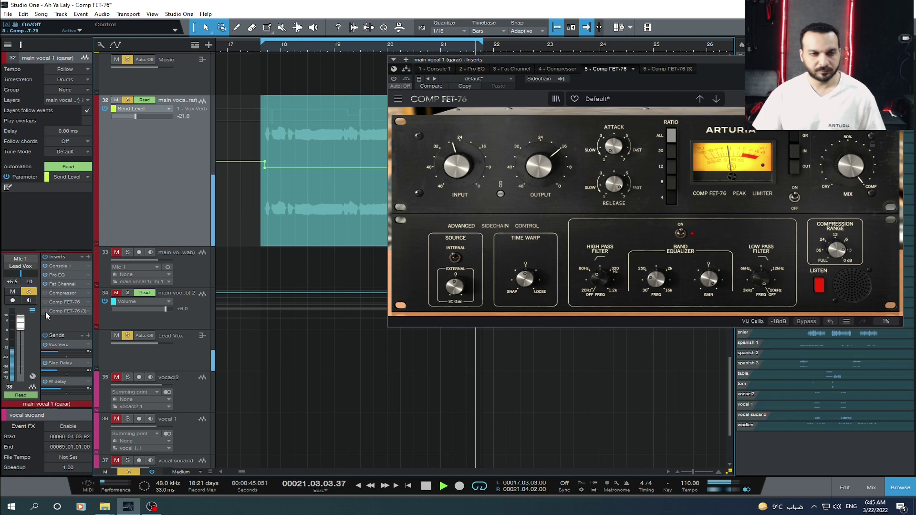
{"action": "left_click", "coordinate": [74, 310]}
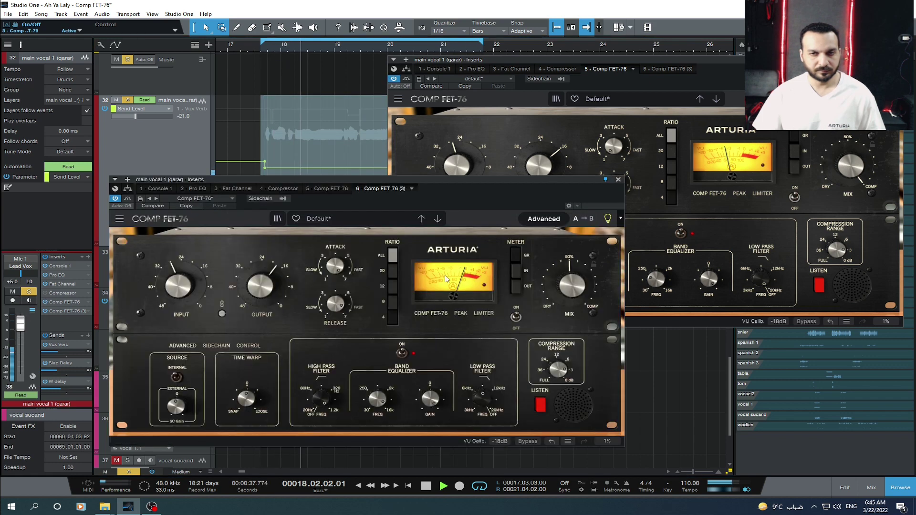
{"action": "mouse_move", "coordinate": [262, 285]}
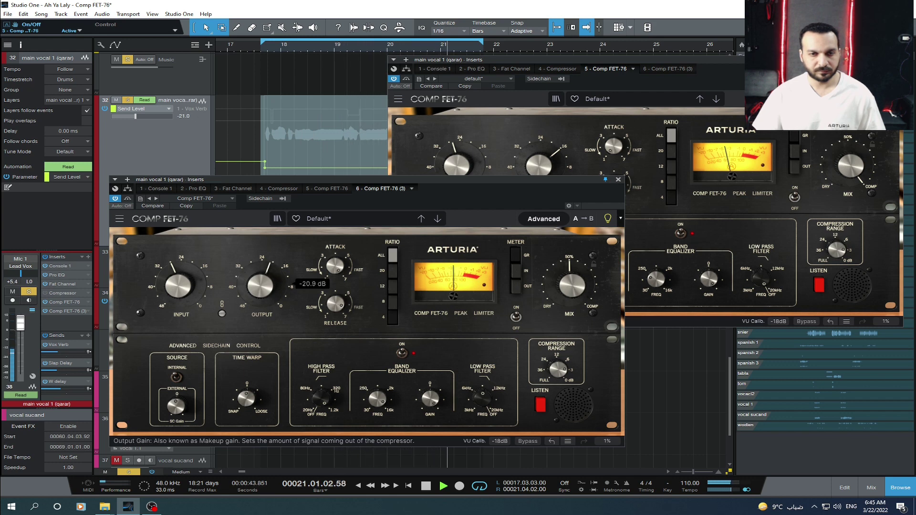
Step: Close both compressor windows, stop playback, and take the main vocal track out of solo
{"action": "left_click", "coordinate": [617, 180]}
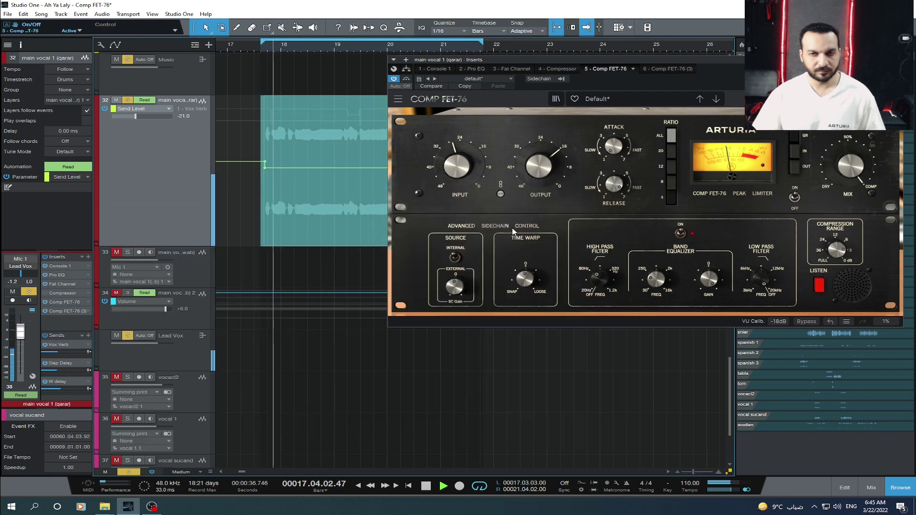
{"action": "left_click", "coordinate": [897, 59]}
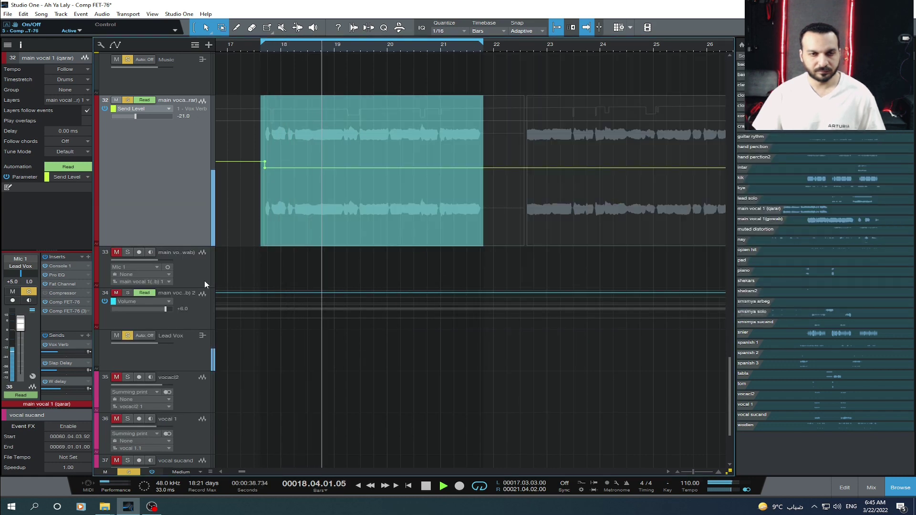
{"action": "key", "text": "space"}
{"action": "left_click", "coordinate": [128, 100]}
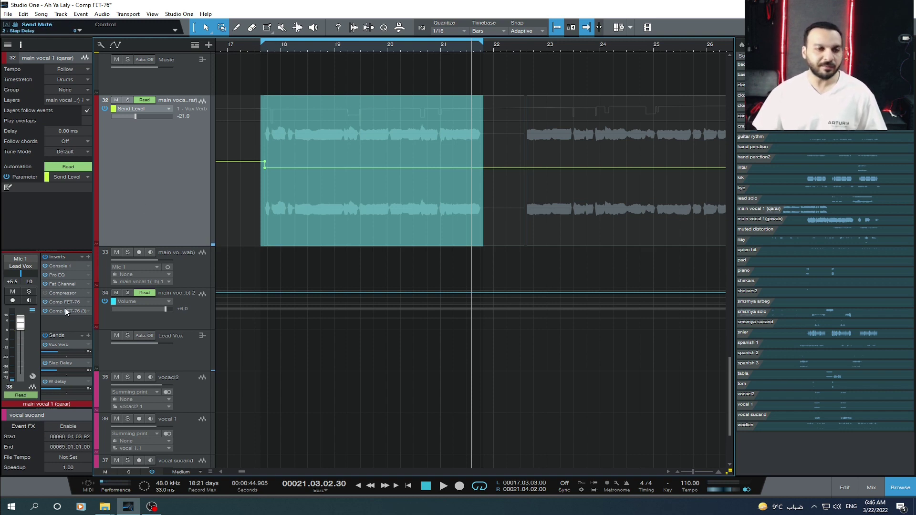
Step: Play the full mix, open the first compressor on the main vocal, and nudge its compression range
{"action": "key", "text": "space"}
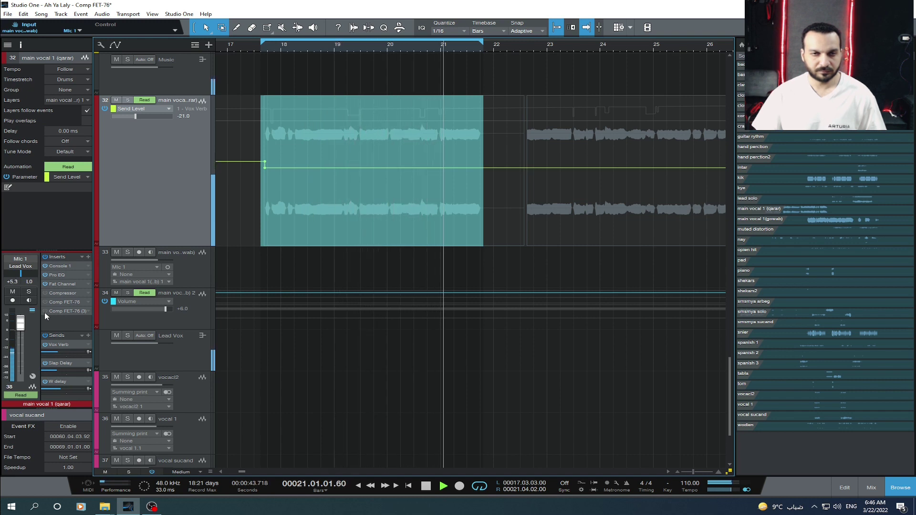
{"action": "double_click", "coordinate": [71, 304]}
{"action": "mouse_move", "coordinate": [837, 249]}
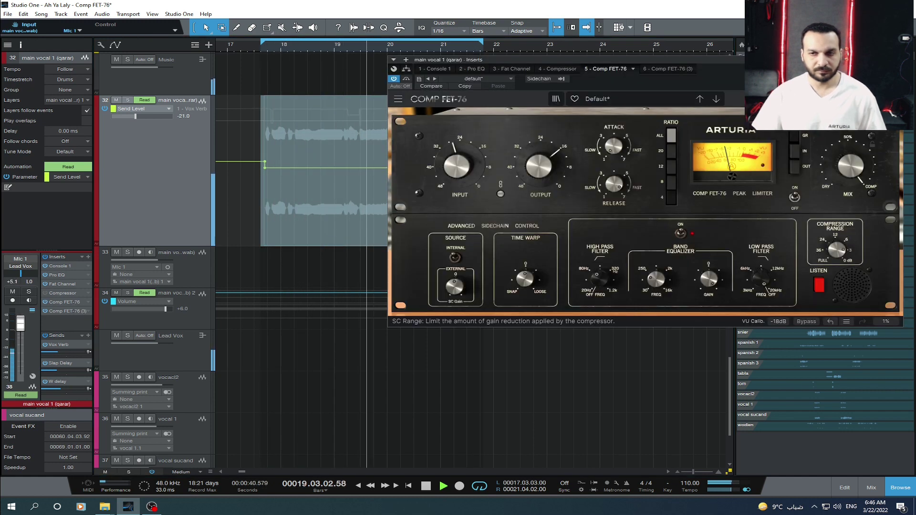
{"action": "left_click_drag", "start_coordinate": [837, 250], "coordinate": [837, 252]}
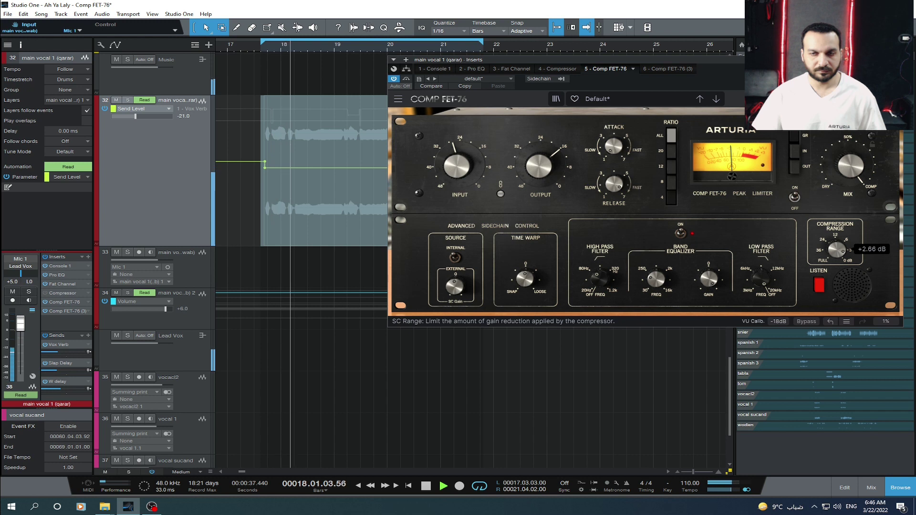
Step: Compare the vocal in the full mix with both compressors bypassed and re-enabled, and close the first compressor's window
{"action": "left_click", "coordinate": [46, 303]}
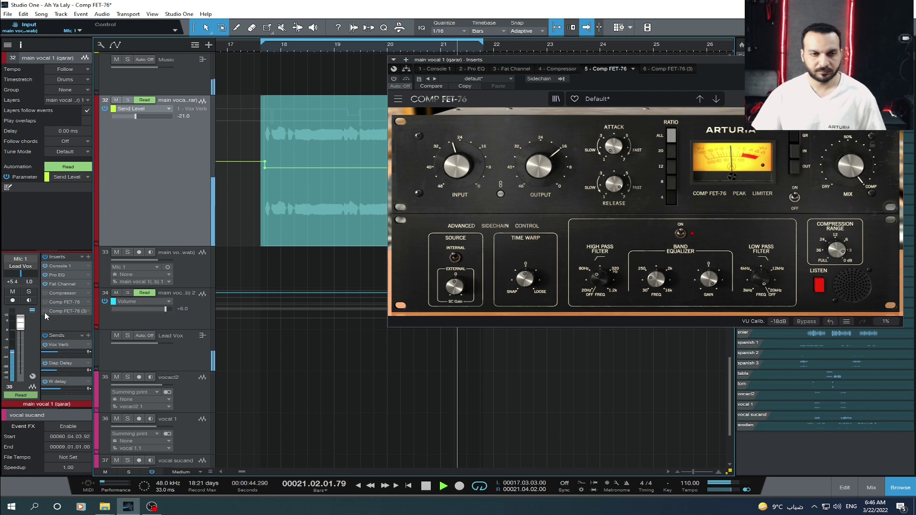
{"action": "left_click", "coordinate": [45, 302]}
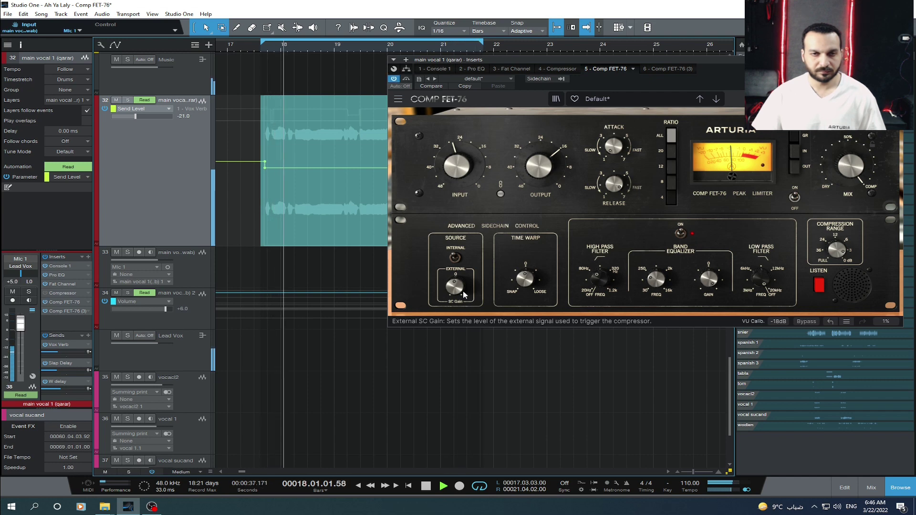
{"action": "left_click_drag", "start_coordinate": [725, 61], "coordinate": [447, 195]}
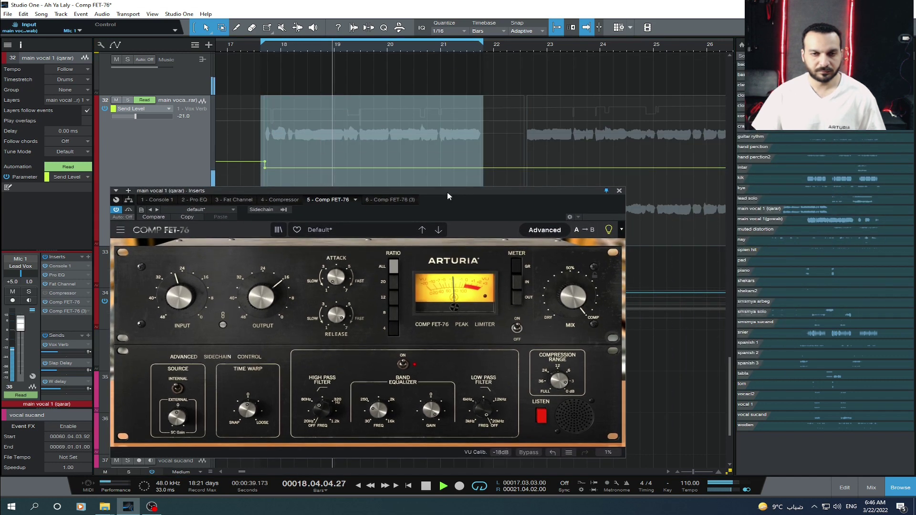
{"action": "left_click", "coordinate": [620, 192]}
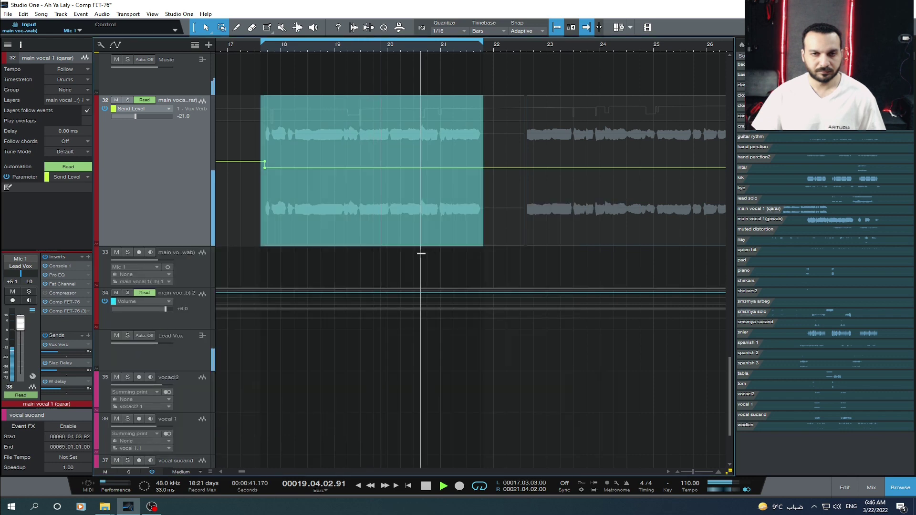
Step: Open the second compressor to check its mix amount during full-mix playback, and close its window
{"action": "scroll", "coordinate": [352, 327], "scroll_direction": "up", "scroll_amount": 3}
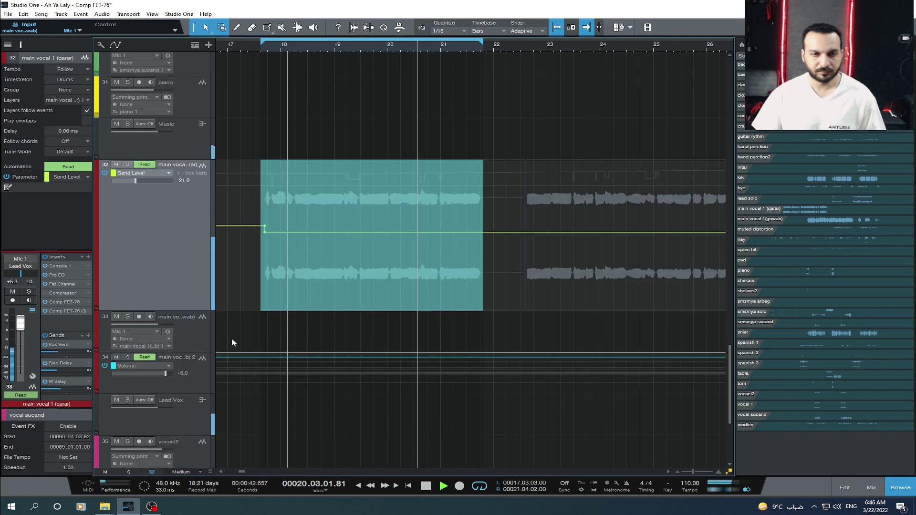
{"action": "left_click", "coordinate": [67, 311]}
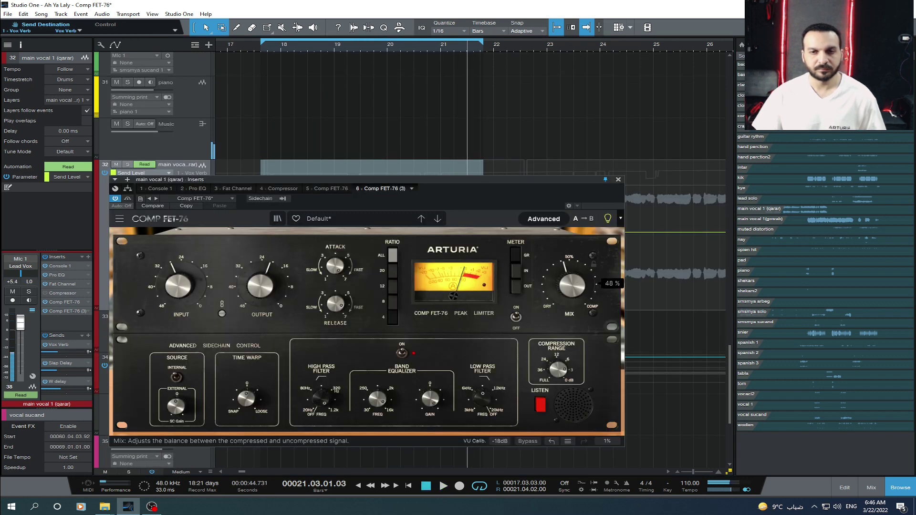
{"action": "left_click", "coordinate": [618, 179]}
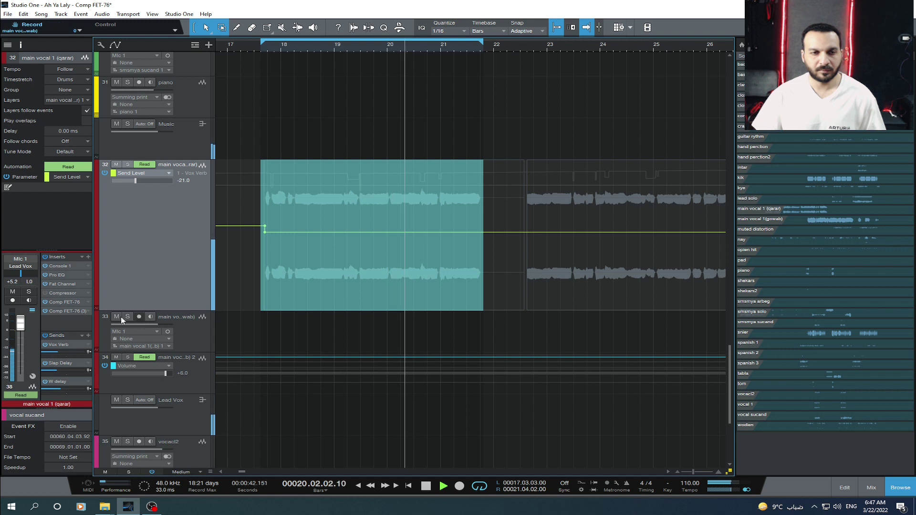
Step: Bypass both vocal compressors once more, re-enable them to compare within the full mix, and stop playback
{"action": "left_click", "coordinate": [45, 302]}
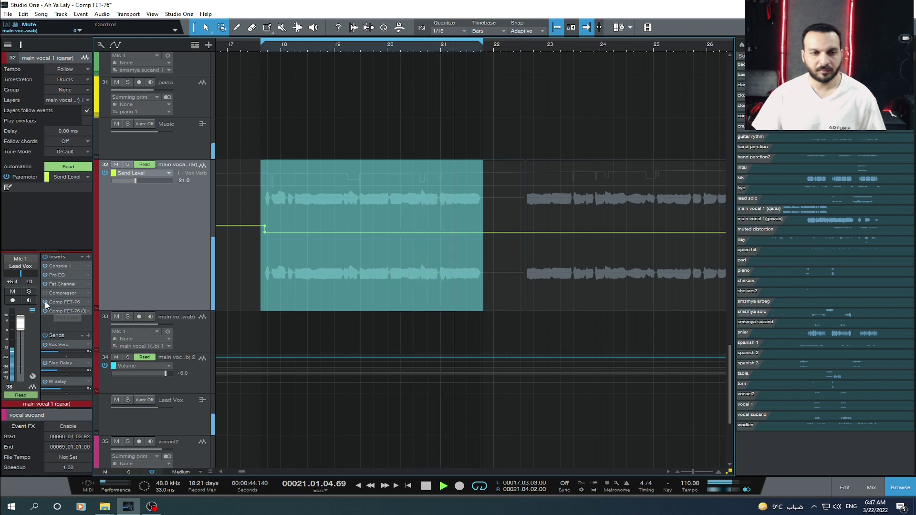
{"action": "left_click", "coordinate": [46, 311]}
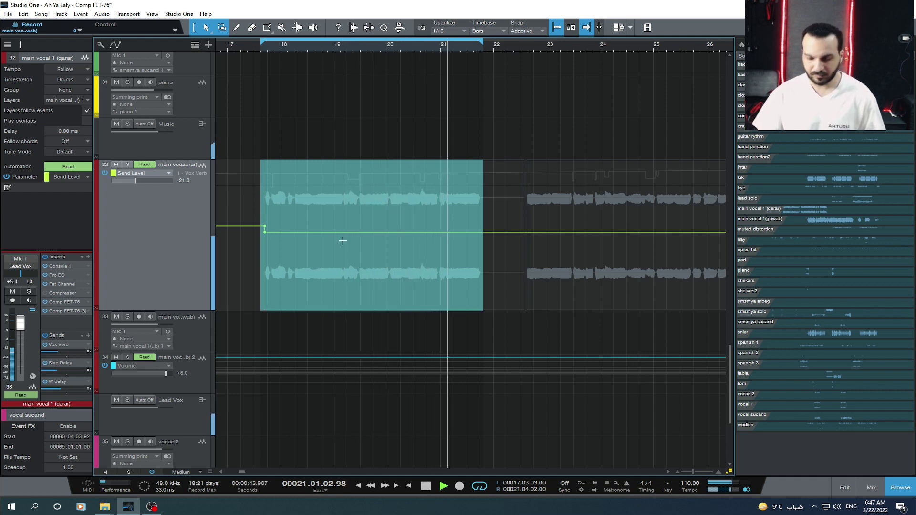
{"action": "key", "text": "space"}
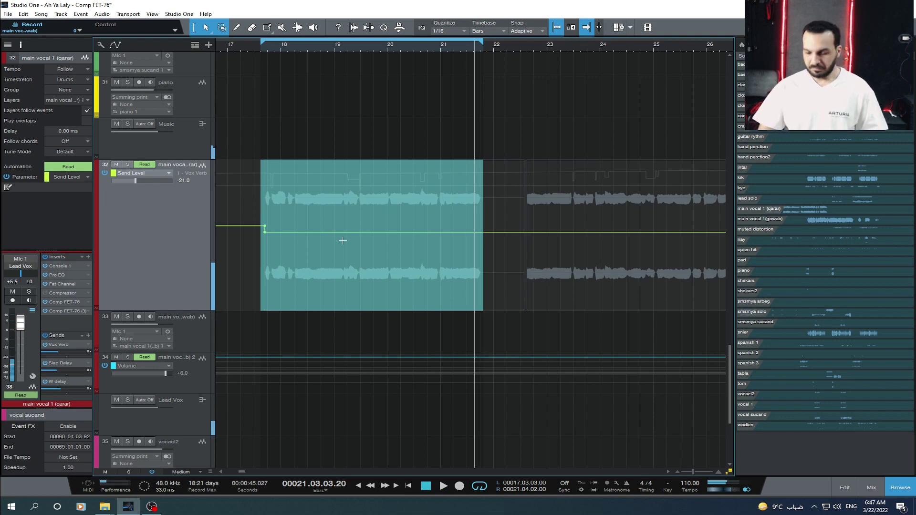
Step: Select the nay track, open its Comp FET-76 (2) insert, and show the advanced sidechain controls
{"action": "scroll", "coordinate": [343, 240], "scroll_direction": "up", "scroll_amount": 10}
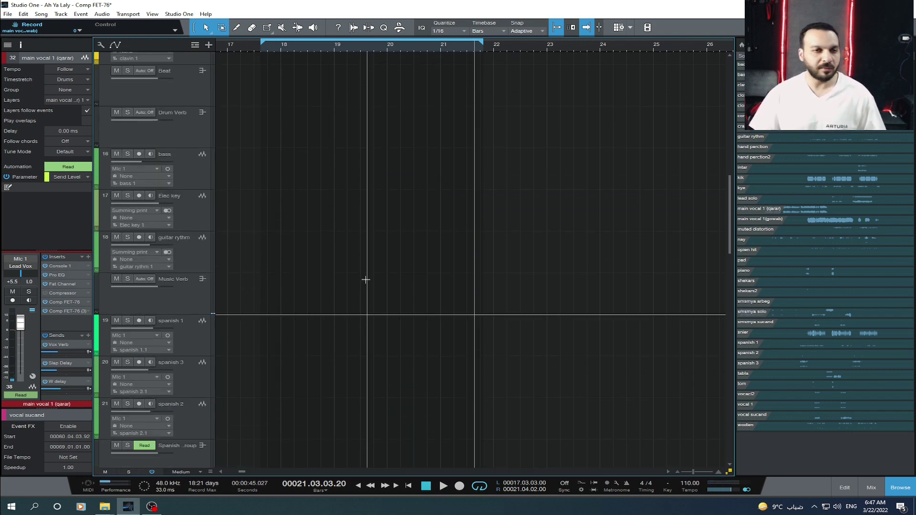
{"action": "scroll", "coordinate": [369, 268], "scroll_direction": "up", "scroll_amount": 1}
{"action": "scroll", "coordinate": [379, 51], "scroll_direction": "down", "scroll_amount": 3}
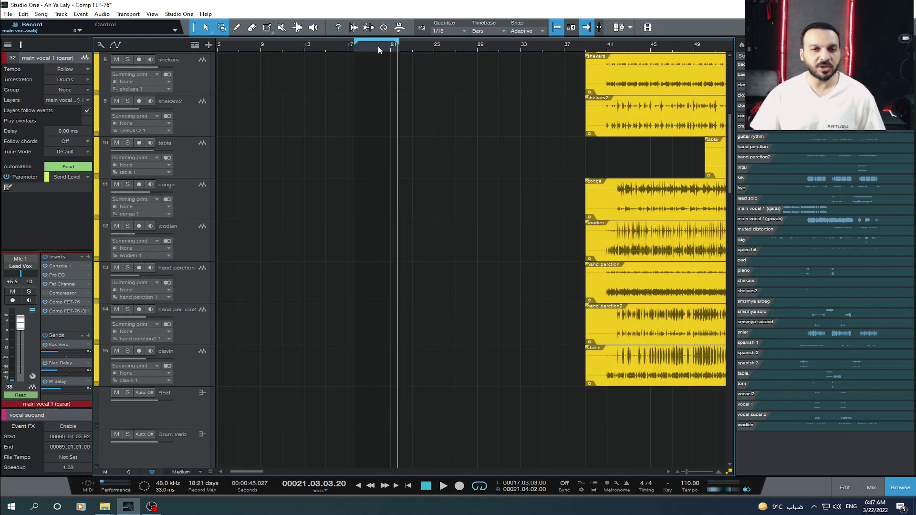
{"action": "scroll", "coordinate": [305, 288], "scroll_direction": "down", "scroll_amount": 6}
{"action": "scroll", "coordinate": [320, 355], "scroll_direction": "down", "scroll_amount": 1}
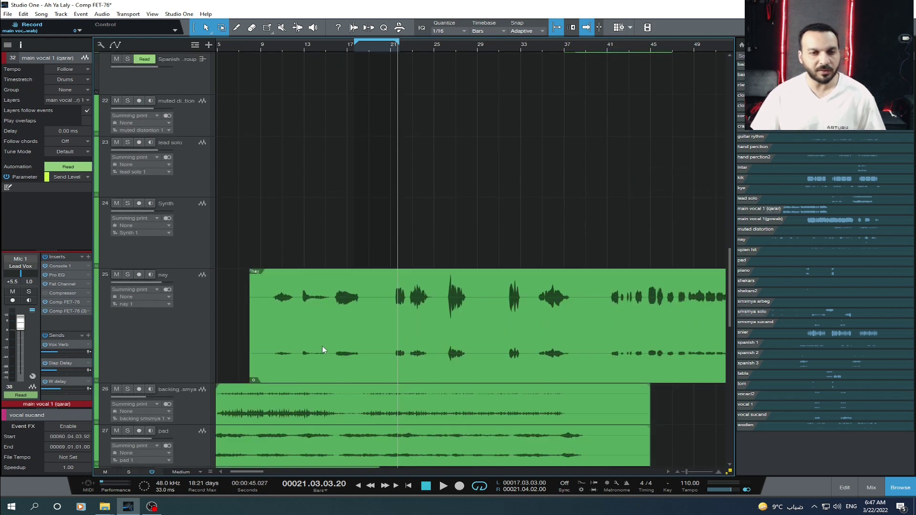
{"action": "left_click", "coordinate": [148, 351]}
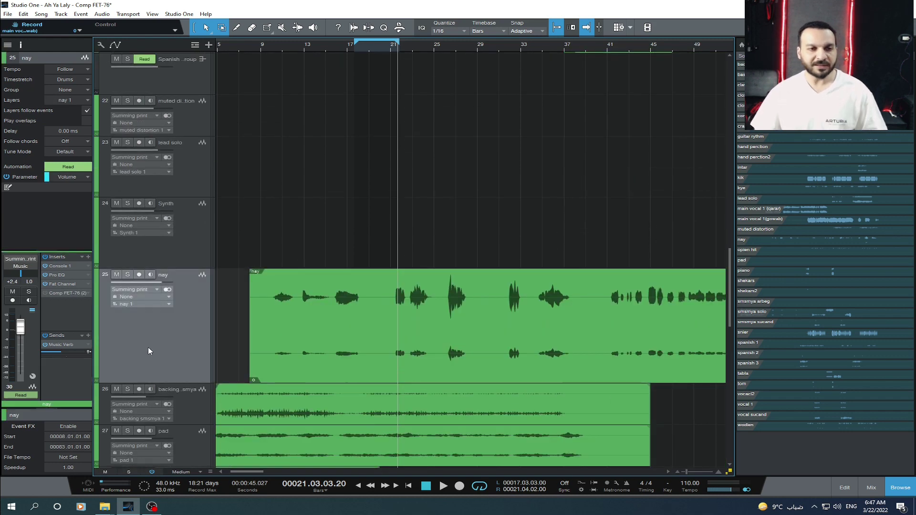
{"action": "left_click", "coordinate": [70, 293]}
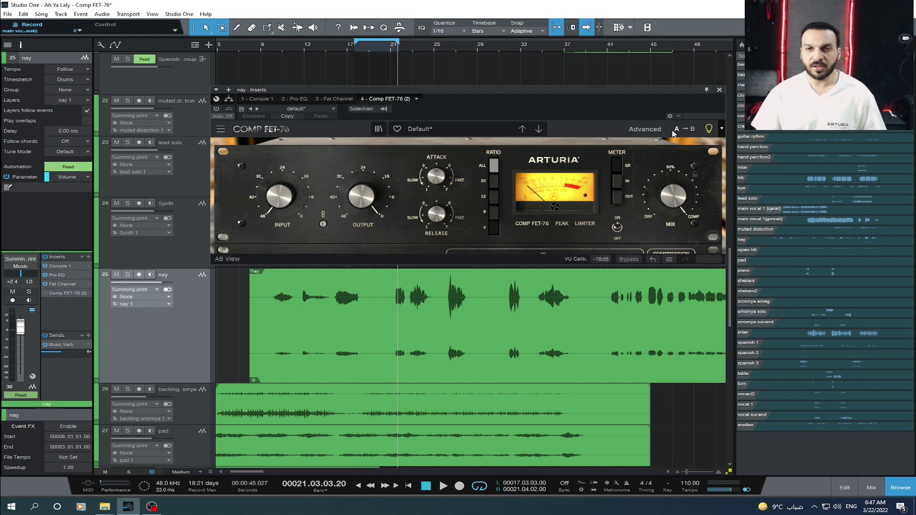
{"action": "left_click", "coordinate": [645, 130]}
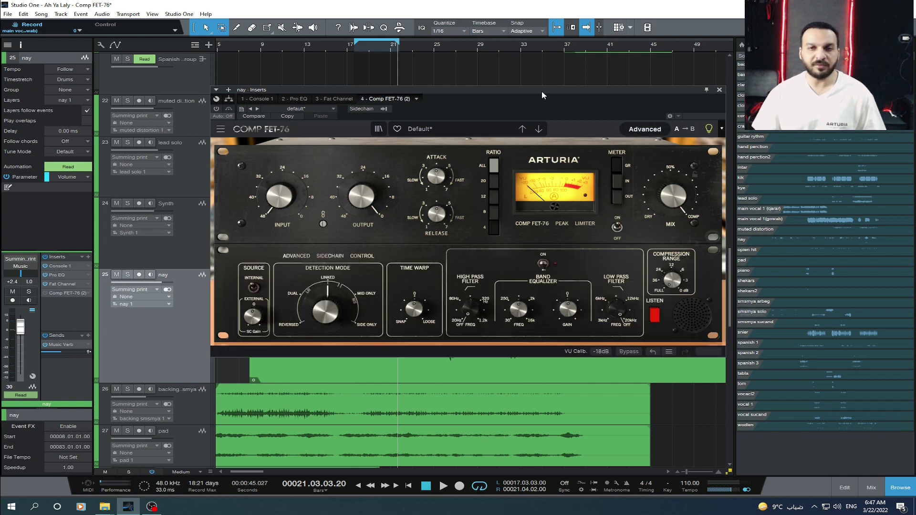
Step: Shift the compressor window aside to examine the nay waveform, bring it back, and review the track's Fat Channel compressor before closing it
{"action": "left_click_drag", "start_coordinate": [520, 93], "coordinate": [508, 96]}
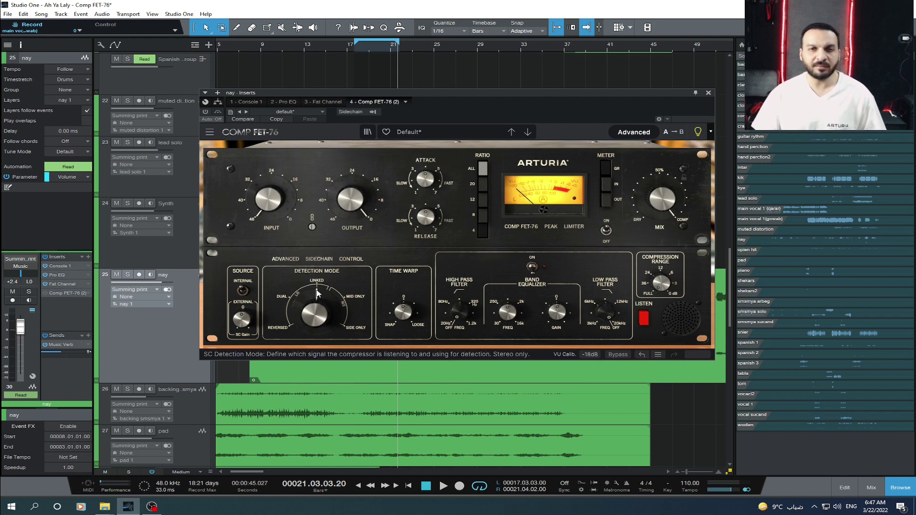
{"action": "left_click_drag", "start_coordinate": [407, 97], "coordinate": [373, 409]}
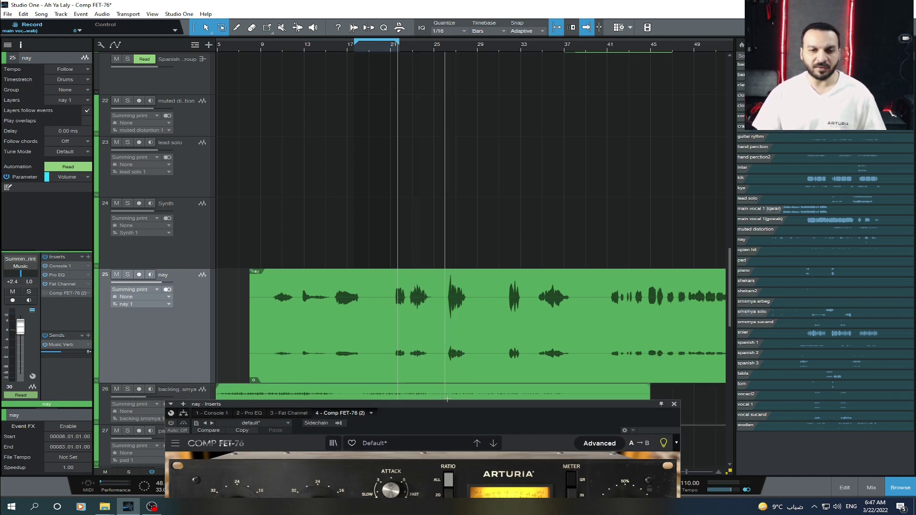
{"action": "left_click_drag", "start_coordinate": [426, 397], "coordinate": [418, 398]}
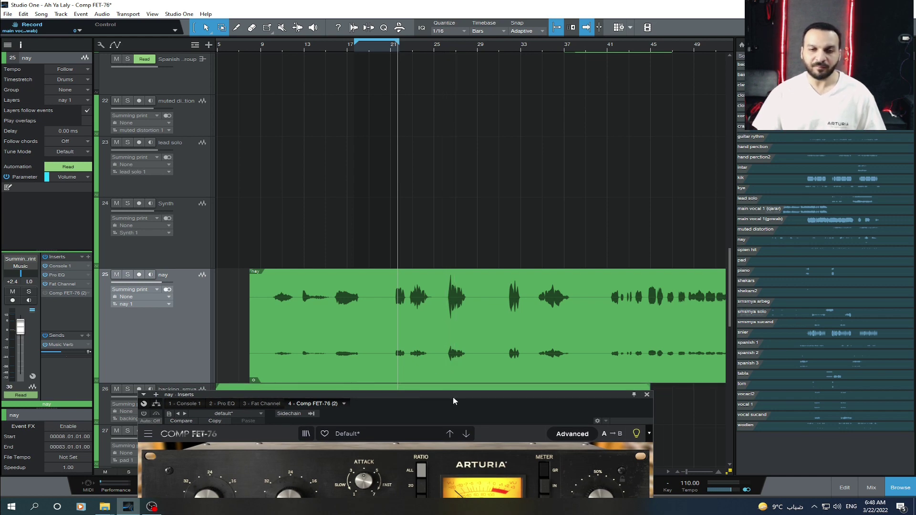
{"action": "left_click_drag", "start_coordinate": [453, 397], "coordinate": [477, 115]}
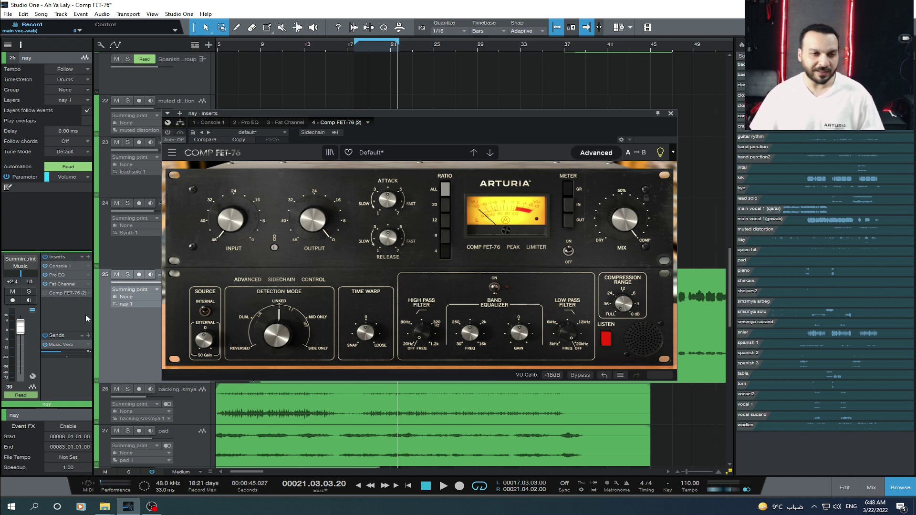
{"action": "left_click", "coordinate": [72, 284]}
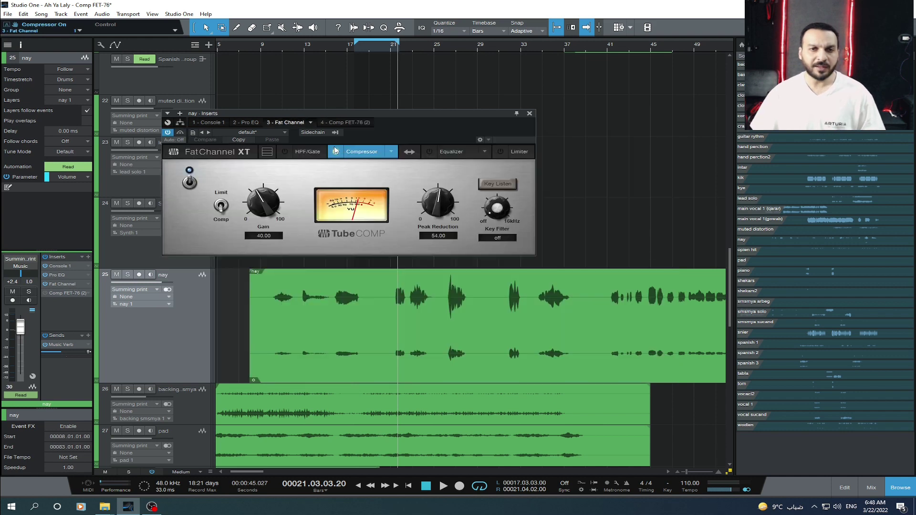
{"action": "left_click", "coordinate": [530, 114]}
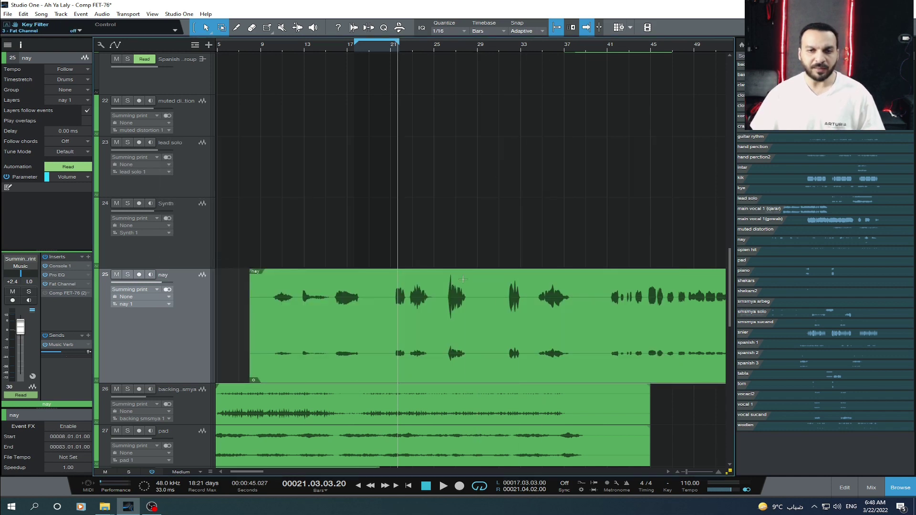
Step: Select bars 21 to 28 of the nay clip and set the loop range to that selection
{"action": "left_click_drag", "start_coordinate": [466, 318], "coordinate": [393, 318]}
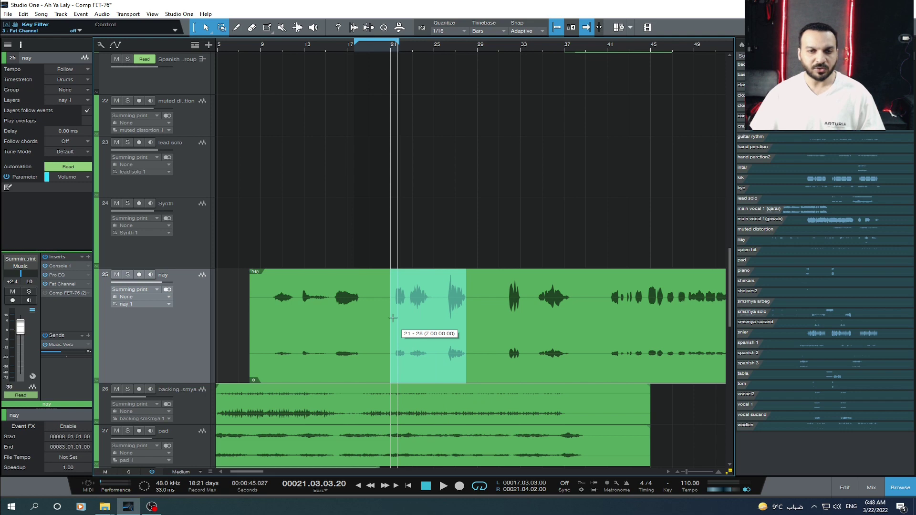
{"action": "key", "text": "p"}
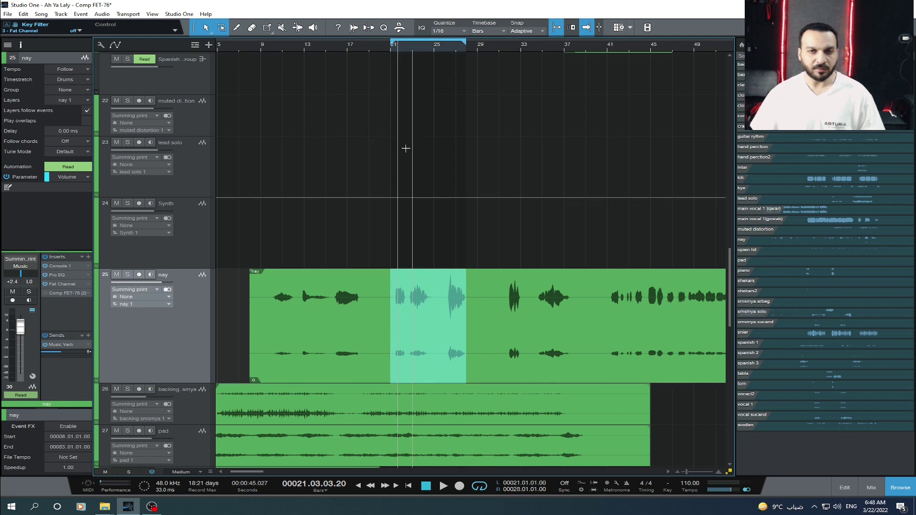
Step: Open the nay track's Comp FET-76 (2) and play the looped section with the track soloed
{"action": "left_click", "coordinate": [52, 292]}
{"action": "key", "text": "space"}
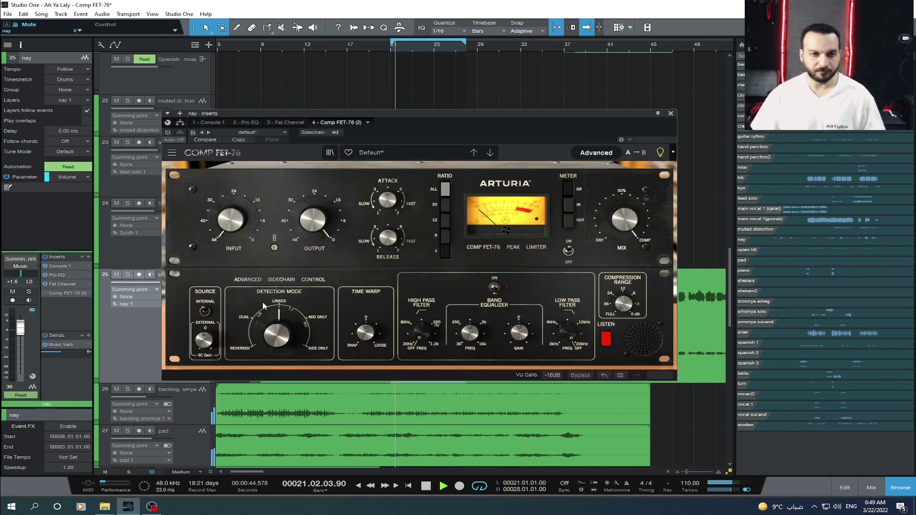
{"action": "left_click", "coordinate": [127, 275]}
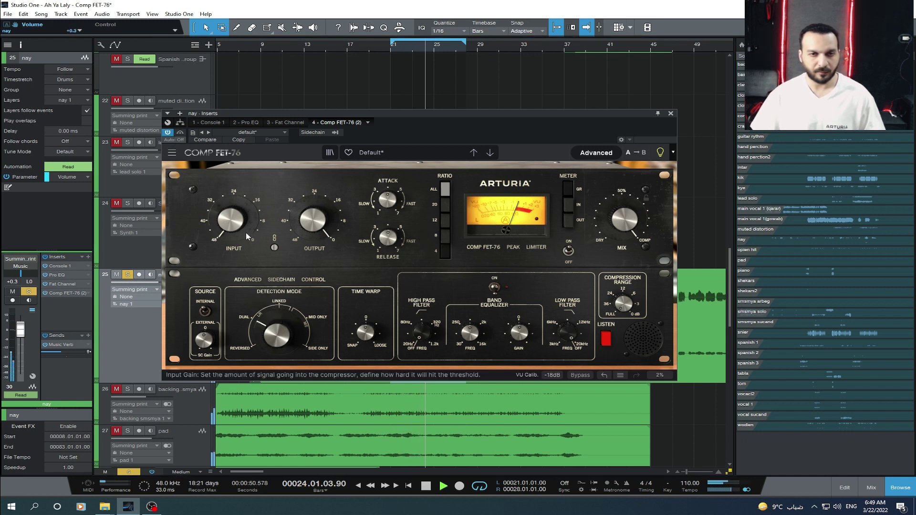
Step: Raise the compressor's input gain, adjust its attack, set release to about 5.87, and bring output gain to about -15 dB
{"action": "left_click_drag", "start_coordinate": [248, 236], "coordinate": [248, 211]}
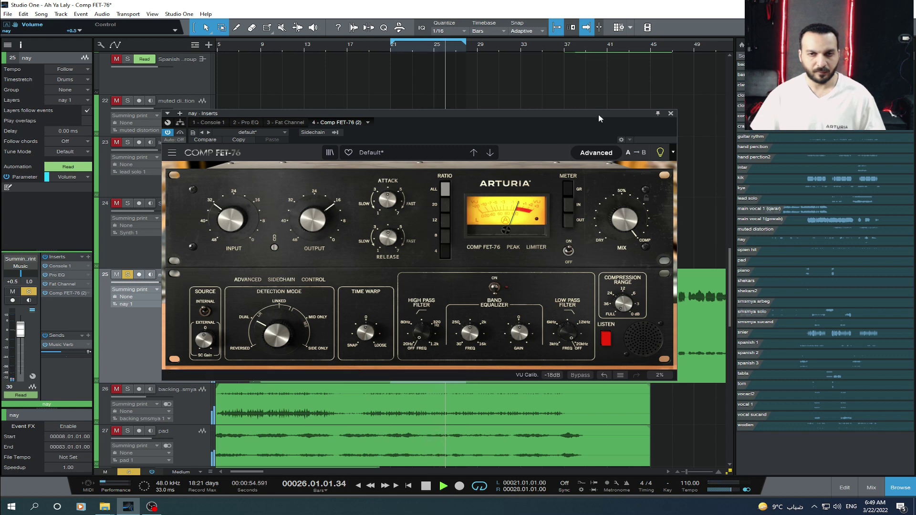
{"action": "left_click_drag", "start_coordinate": [599, 115], "coordinate": [556, 129]}
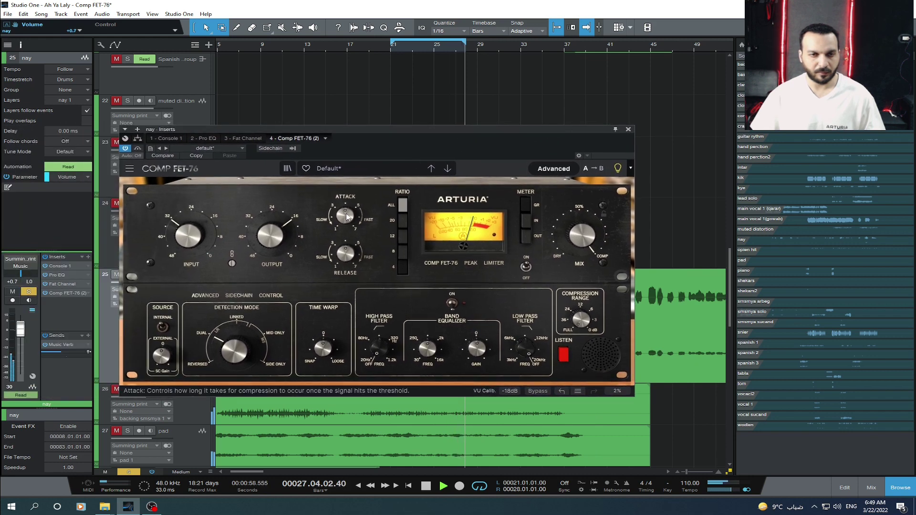
{"action": "left_click_drag", "start_coordinate": [347, 217], "coordinate": [347, 203]}
{"action": "left_click_drag", "start_coordinate": [346, 255], "coordinate": [346, 229]}
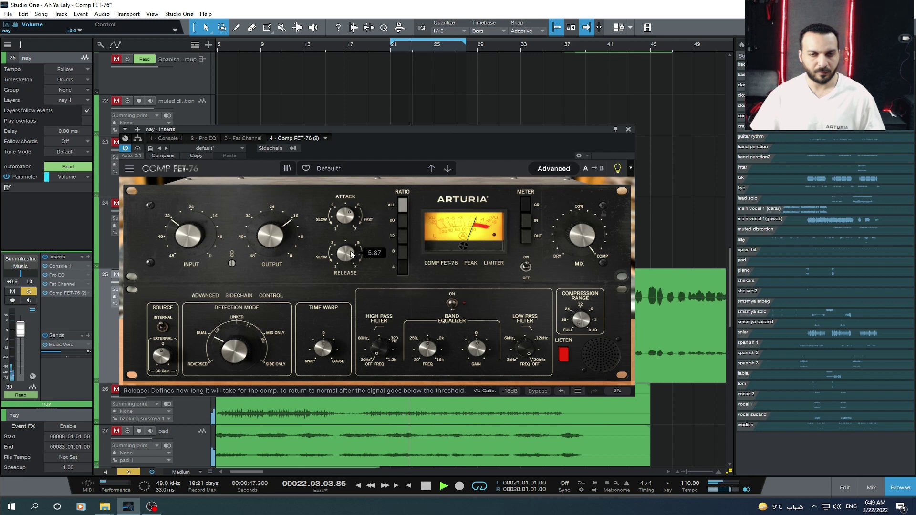
{"action": "mouse_move", "coordinate": [191, 238]}
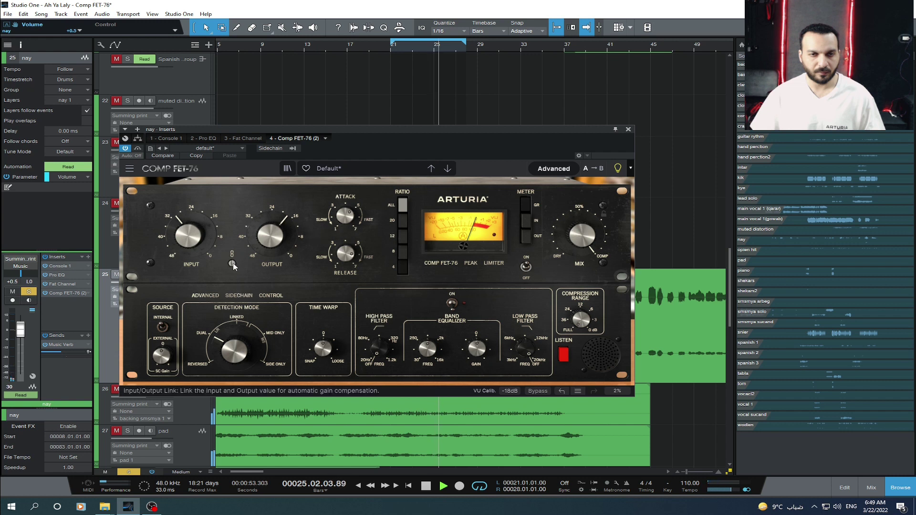
{"action": "left_click_drag", "start_coordinate": [271, 237], "coordinate": [271, 229]}
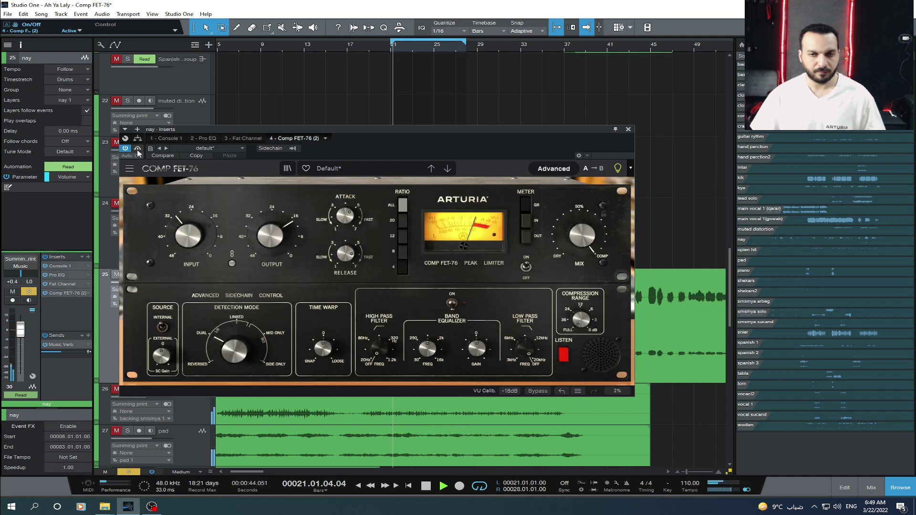
Step: Pause playback, switch on the sidechain band equalizer, and resume playing the soloed nay
{"action": "mouse_move", "coordinate": [334, 342]}
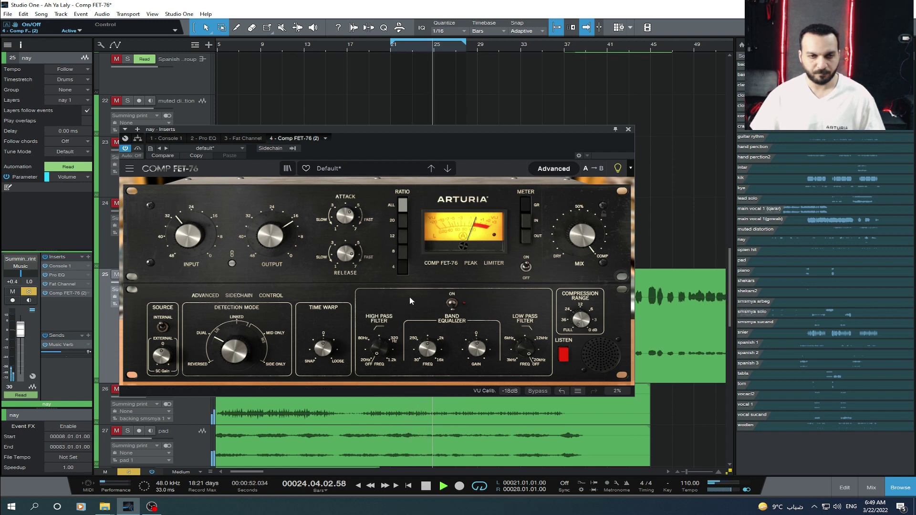
{"action": "key", "text": "space"}
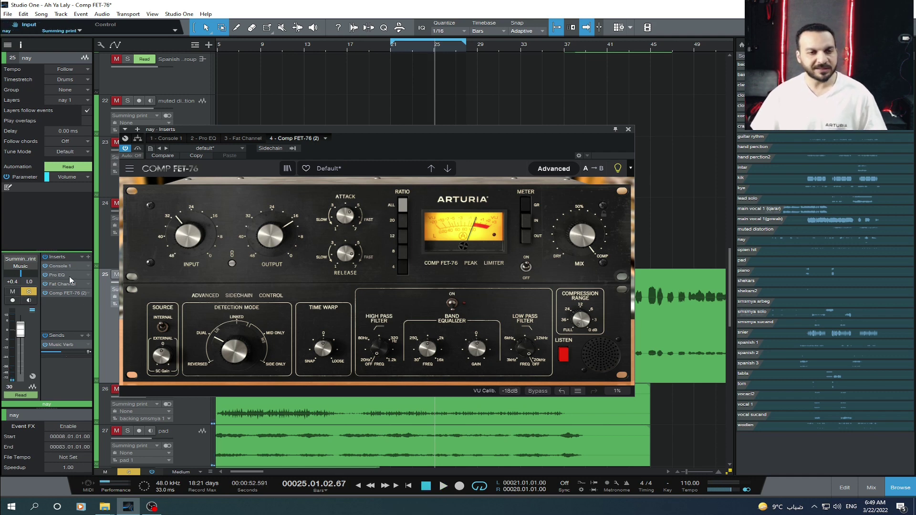
{"action": "mouse_move", "coordinate": [428, 348]}
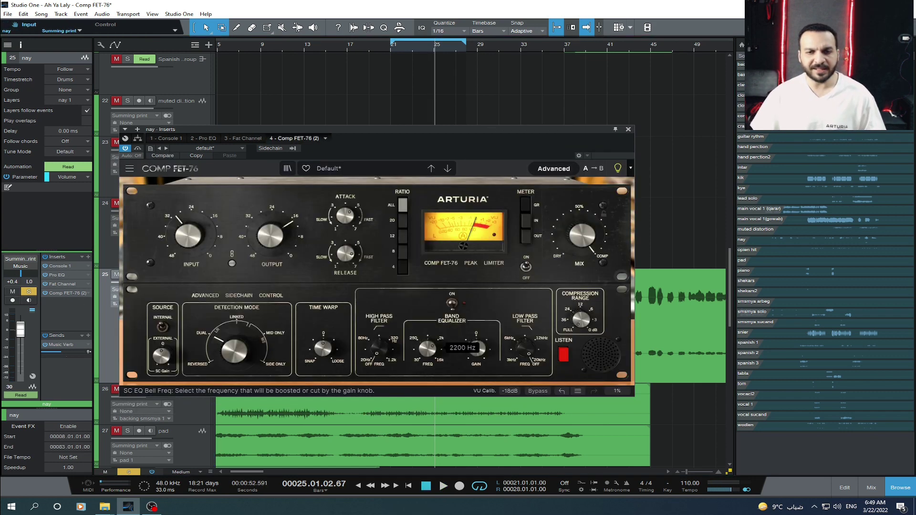
{"action": "left_click", "coordinate": [451, 304]}
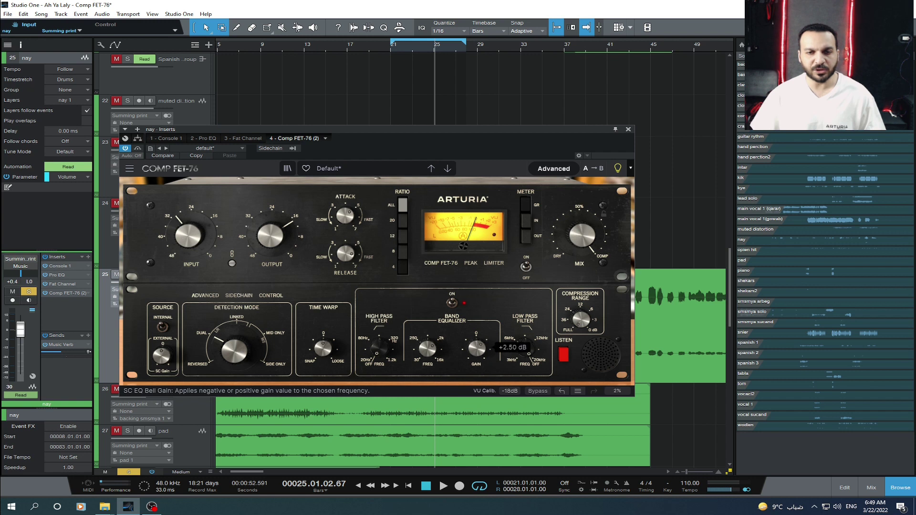
{"action": "key", "text": "space"}
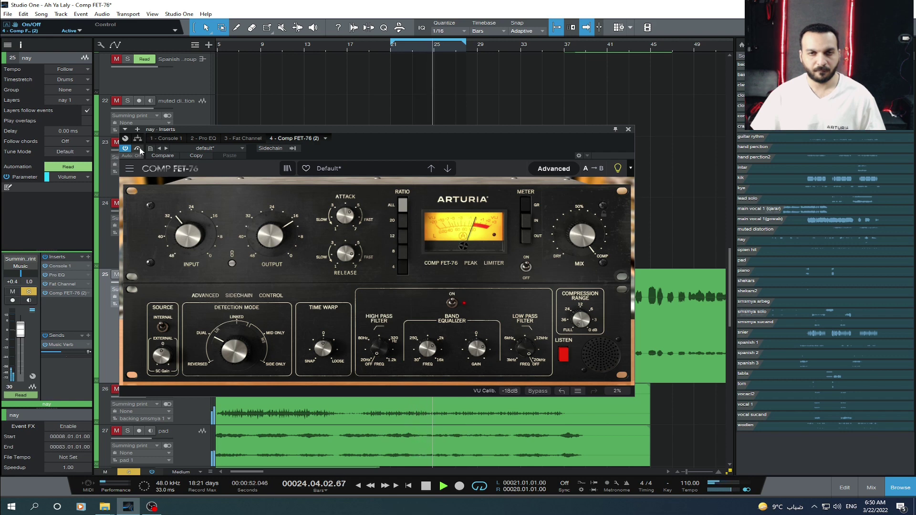
Step: Hide the advanced sidechain controls and reposition the compressor window above the nay waveform
{"action": "left_click_drag", "start_coordinate": [384, 130], "coordinate": [462, 136]}
{"action": "left_click", "coordinate": [632, 174]}
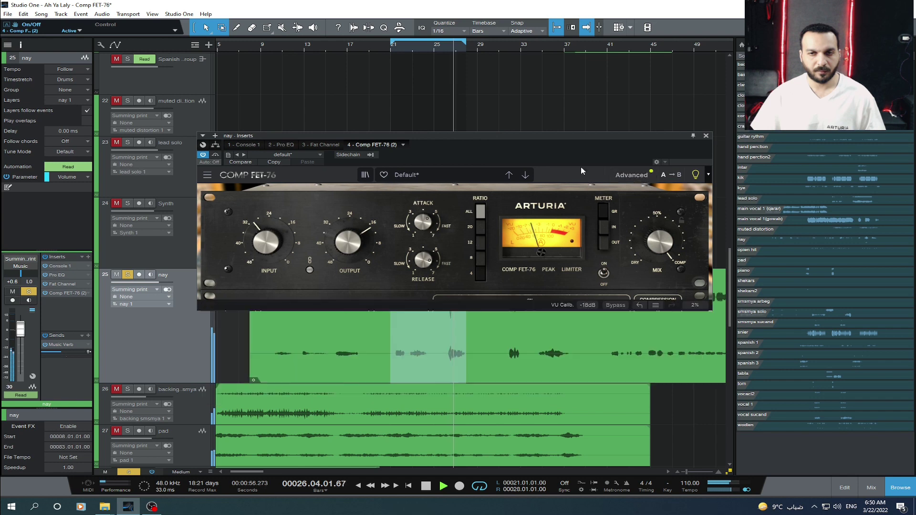
{"action": "left_click_drag", "start_coordinate": [548, 142], "coordinate": [523, 81]}
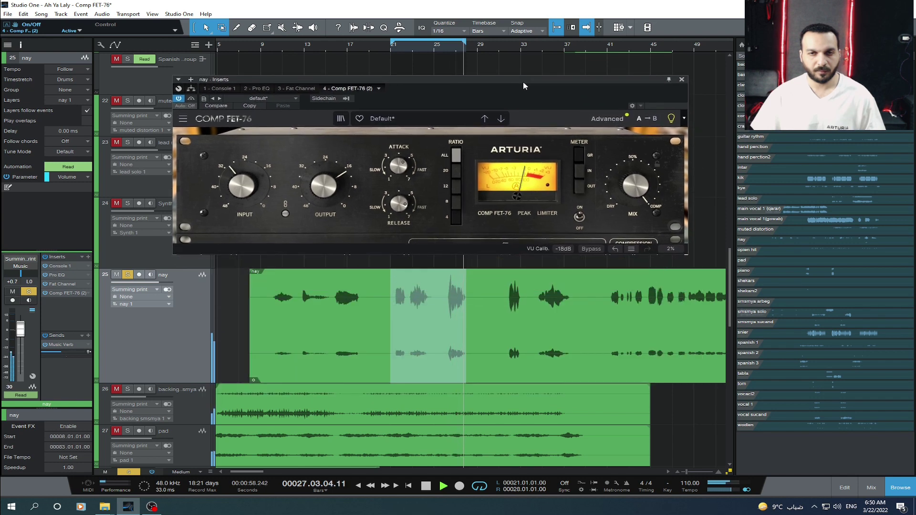
Step: Bypass the compressor in solo, unsolo the nay track, and re-enable the compressor during full-mix playback
{"action": "left_click", "coordinate": [191, 99]}
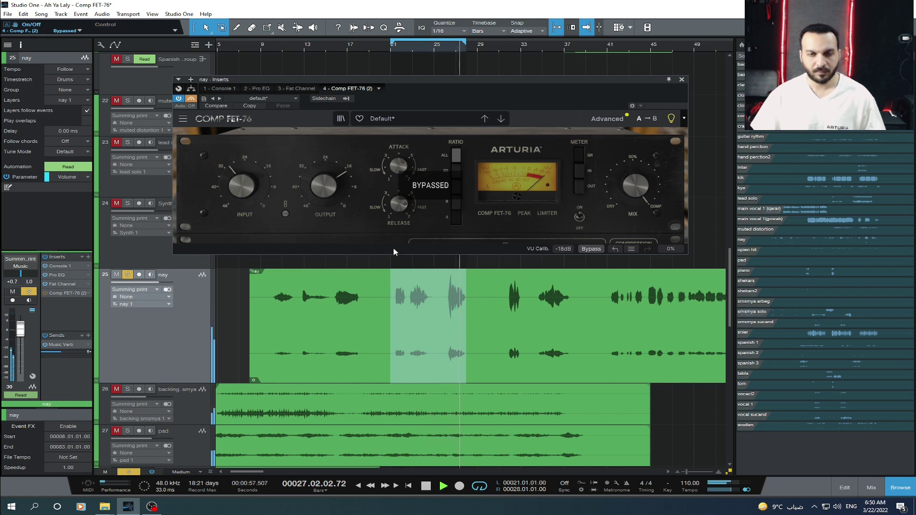
{"action": "key", "text": "space"}
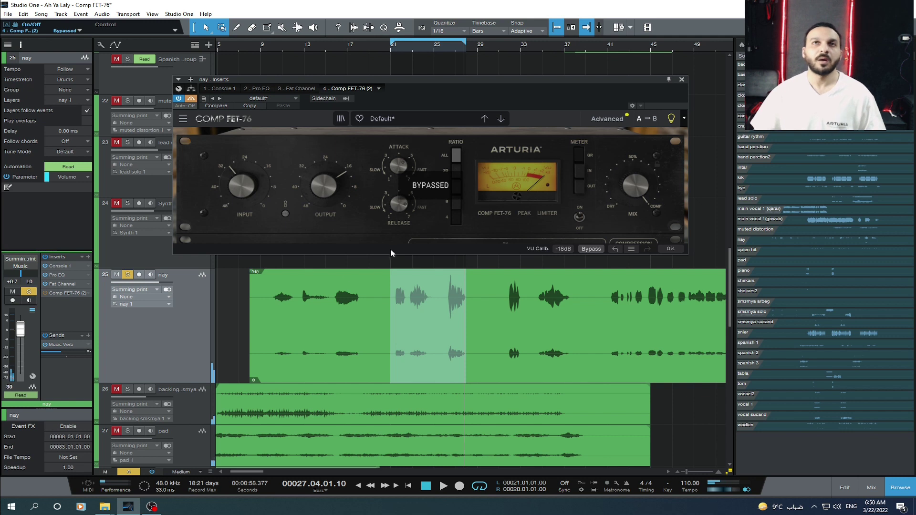
{"action": "left_click", "coordinate": [128, 275]}
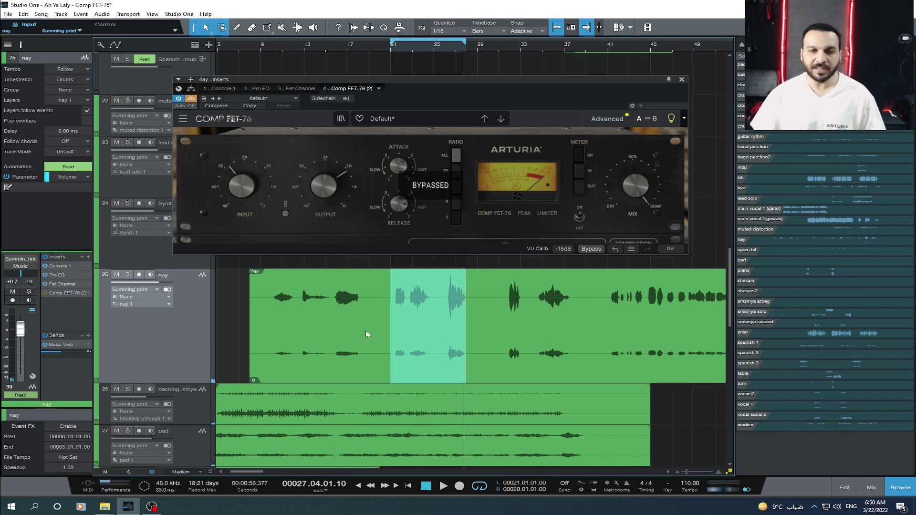
{"action": "key", "text": "space"}
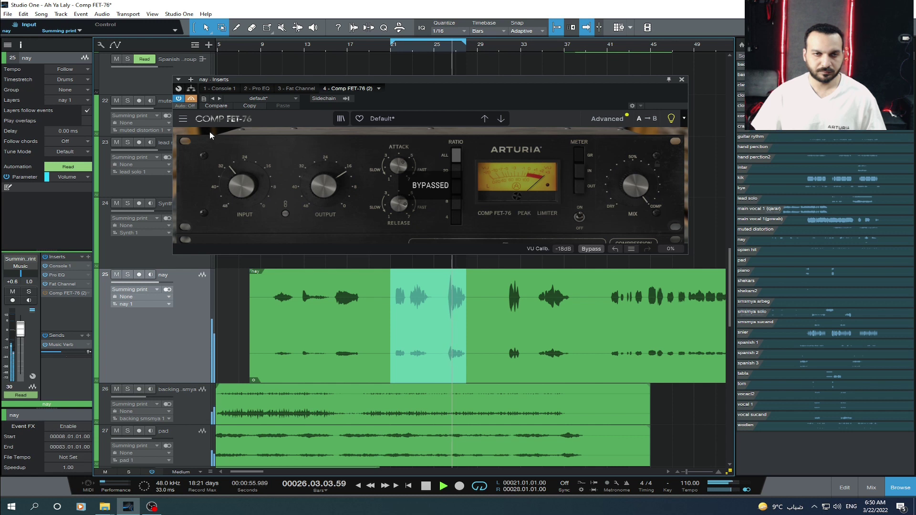
{"action": "left_click", "coordinate": [192, 100]}
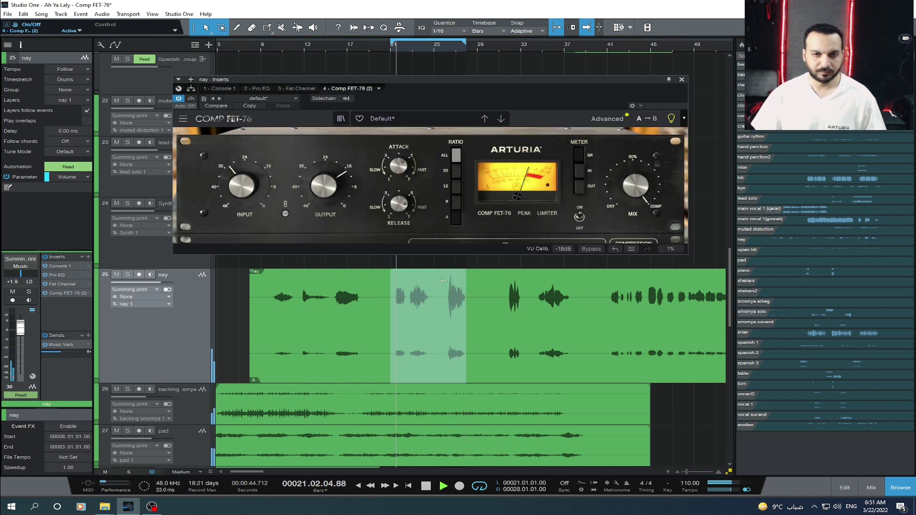
Step: Lower the output gain slightly below -15 dB and compare the compressor bypassed and active within the full mix
{"action": "mouse_move", "coordinate": [334, 189]}
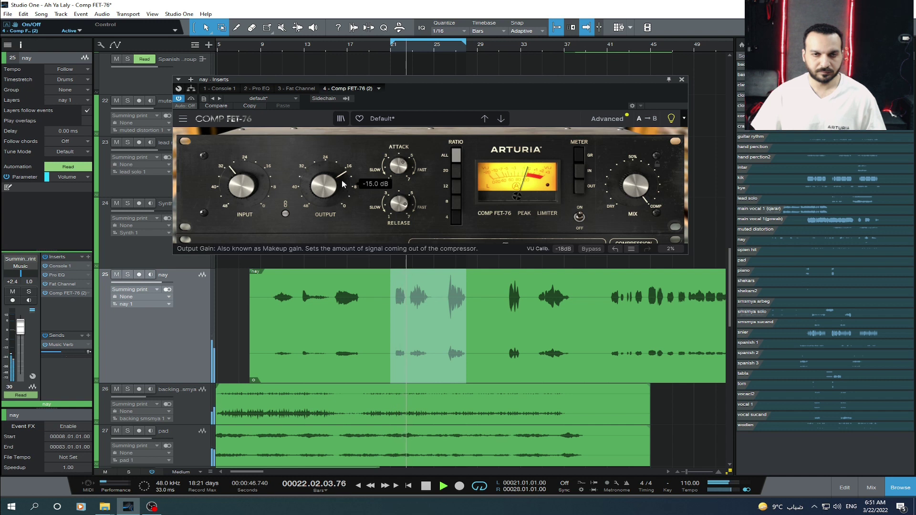
{"action": "left_click_drag", "start_coordinate": [325, 186], "coordinate": [324, 189]}
{"action": "scroll", "coordinate": [349, 189], "scroll_direction": "up", "scroll_amount": 1}
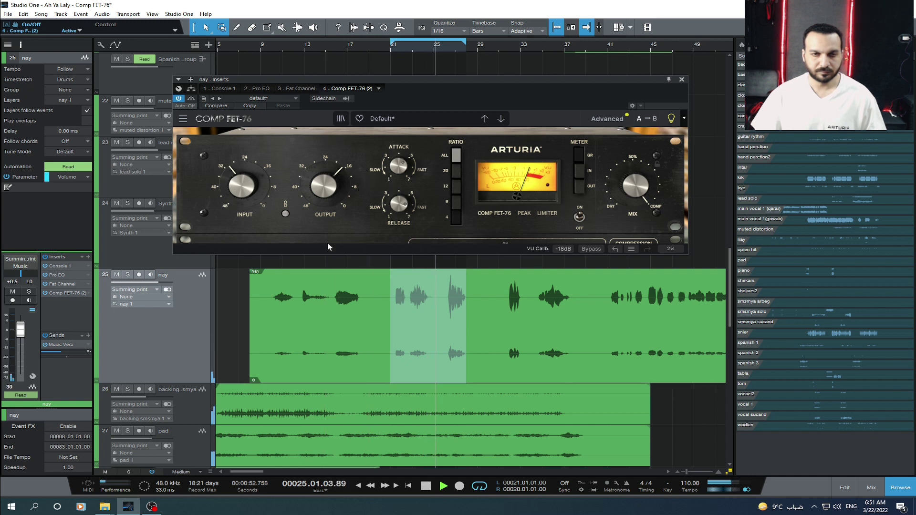
{"action": "left_click_drag", "start_coordinate": [329, 187], "coordinate": [329, 187]}
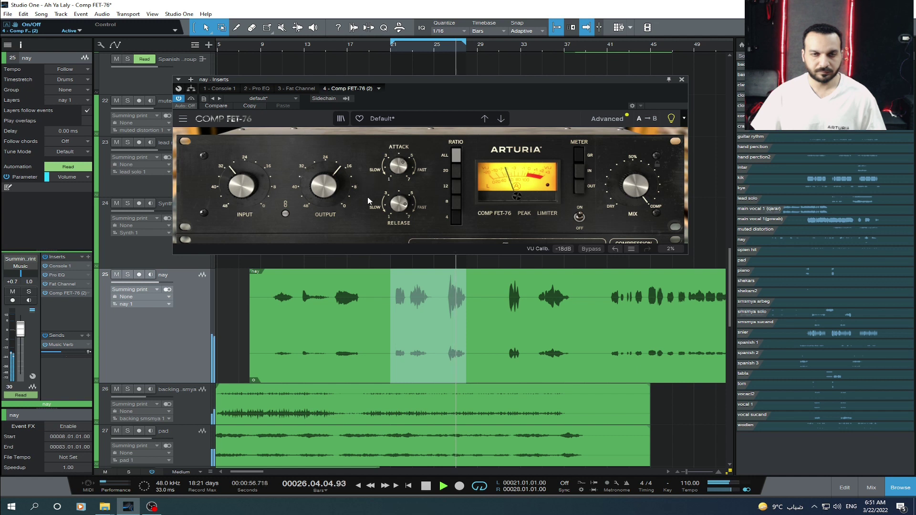
{"action": "left_click", "coordinate": [191, 99]}
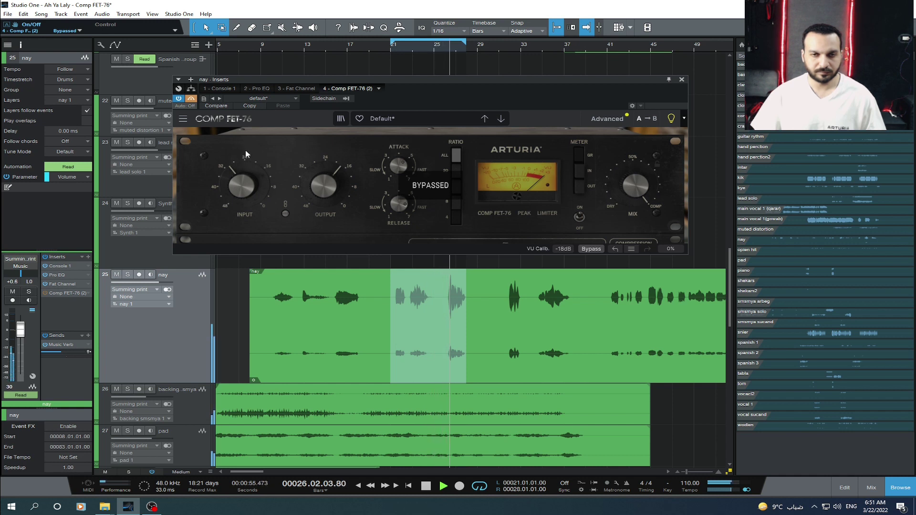
{"action": "left_click", "coordinate": [191, 100]}
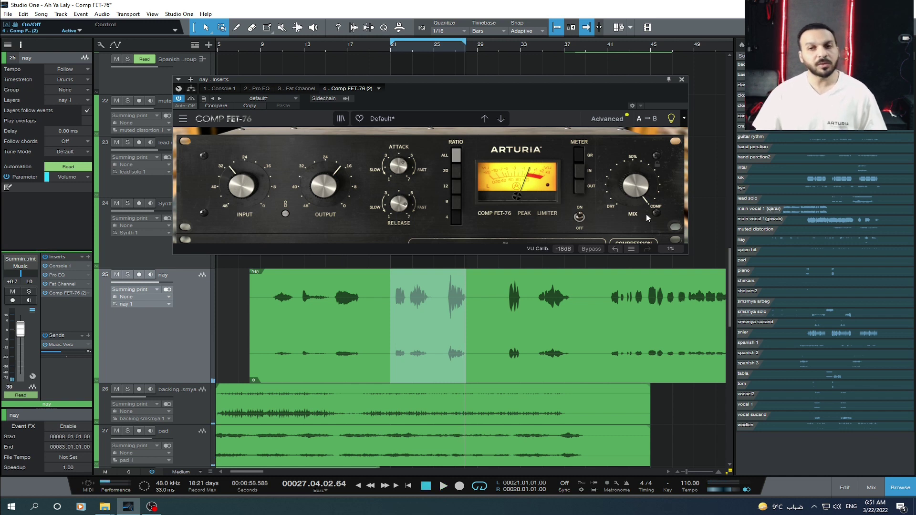
Step: Show the advanced sidechain controls and play the looped section of the full mix before stopping
{"action": "left_click", "coordinate": [607, 120]}
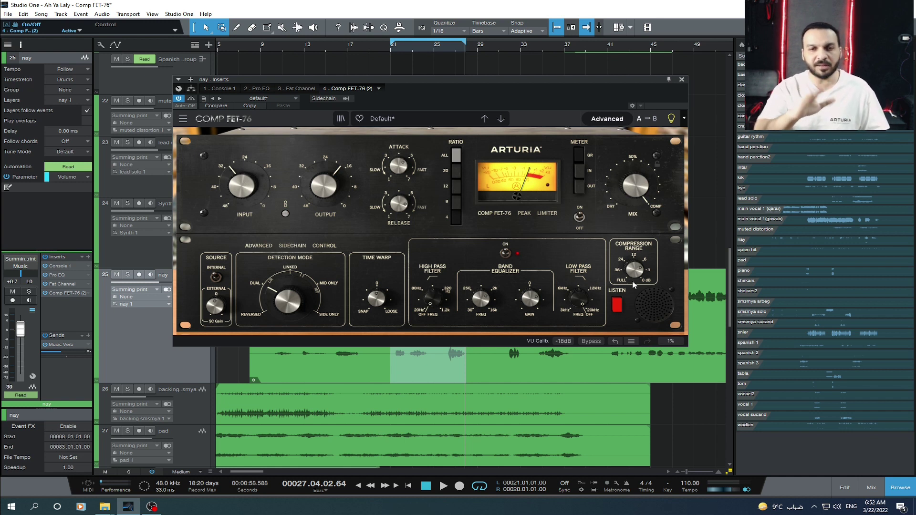
{"action": "key", "text": "space"}
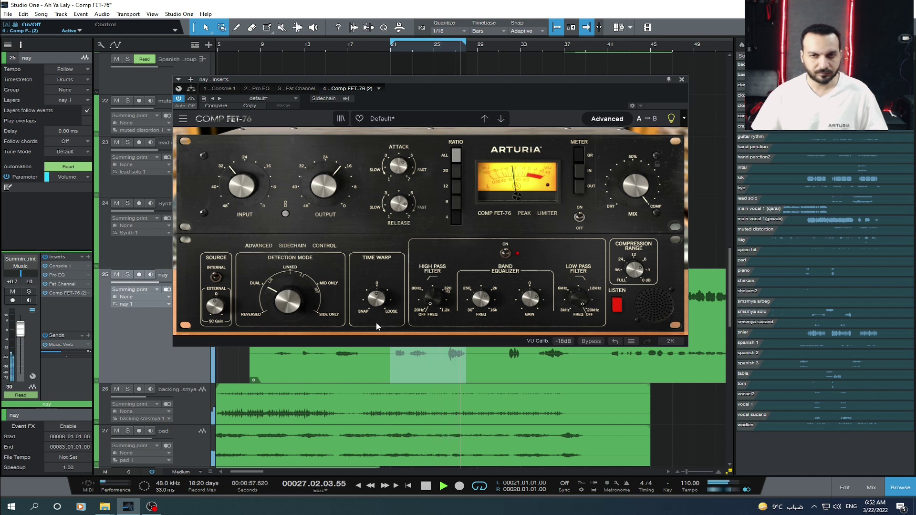
{"action": "key", "text": "space"}
Step: Move the compressor window aside, set the loop to bars 25 to 29 of the nay clip, and bring the window back
{"action": "left_click_drag", "start_coordinate": [522, 80], "coordinate": [194, 151]}
{"action": "left_click", "coordinate": [445, 302]}
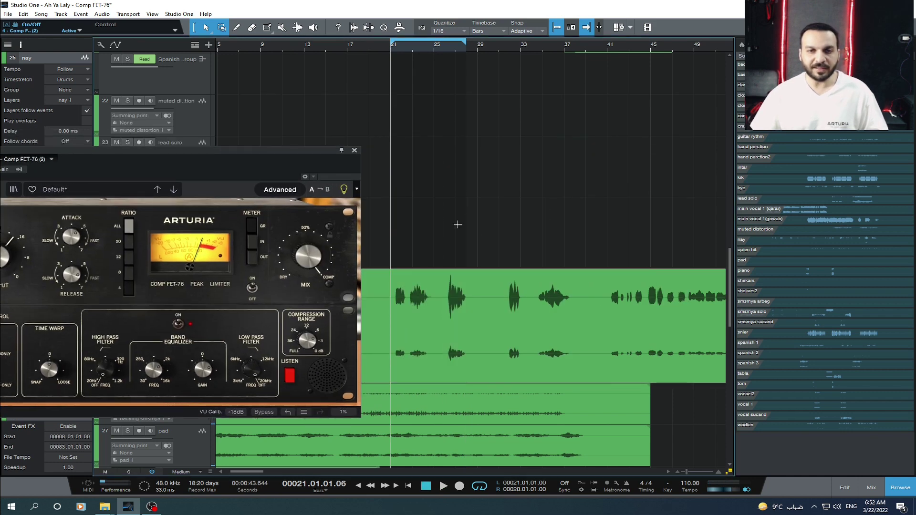
{"action": "left_click_drag", "start_coordinate": [435, 289], "coordinate": [480, 305]}
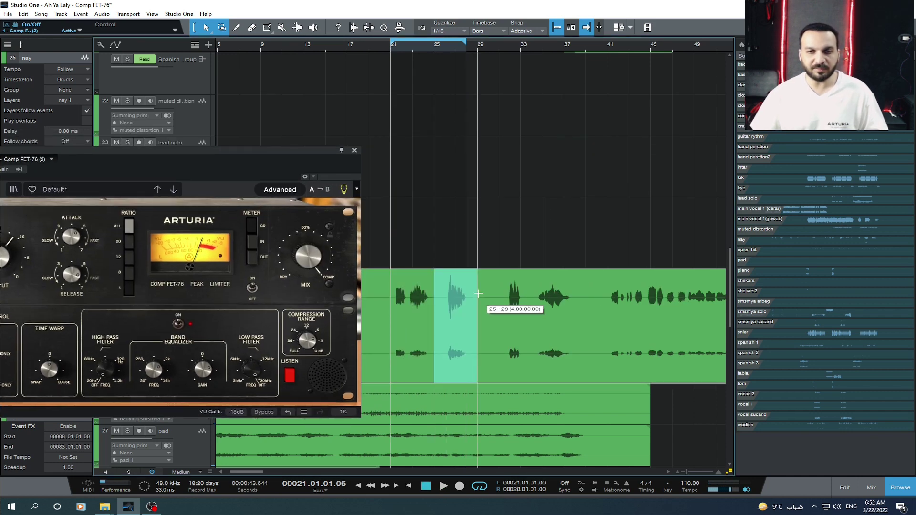
{"action": "key", "text": "p"}
{"action": "left_click_drag", "start_coordinate": [270, 151], "coordinate": [628, 116]}
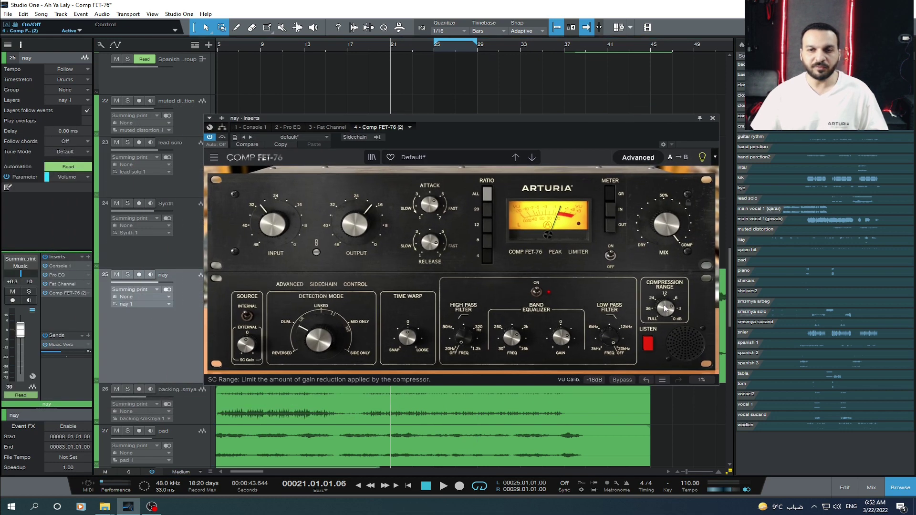
Step: Reduce the compression range to about 5.04 dB while auditioning the loop, and stop playback
{"action": "key", "text": "space"}
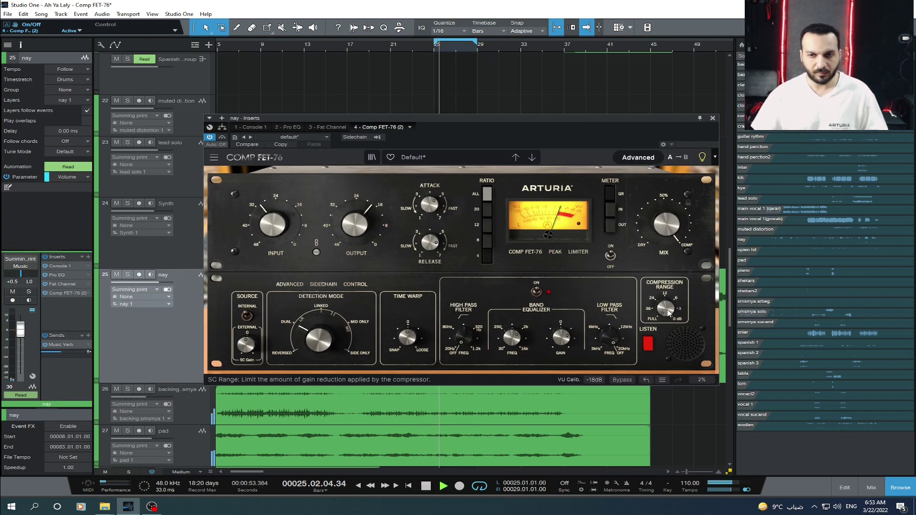
{"action": "mouse_move", "coordinate": [675, 316]}
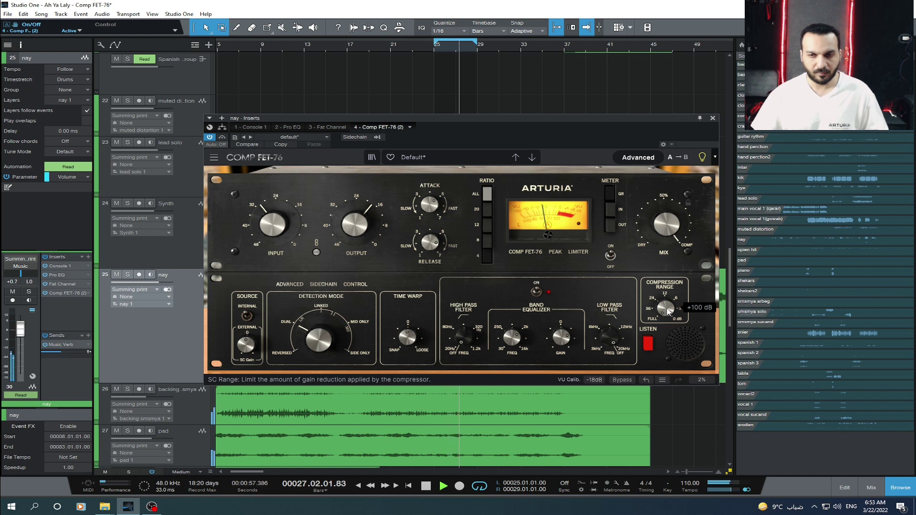
{"action": "left_click_drag", "start_coordinate": [666, 308], "coordinate": [668, 311]}
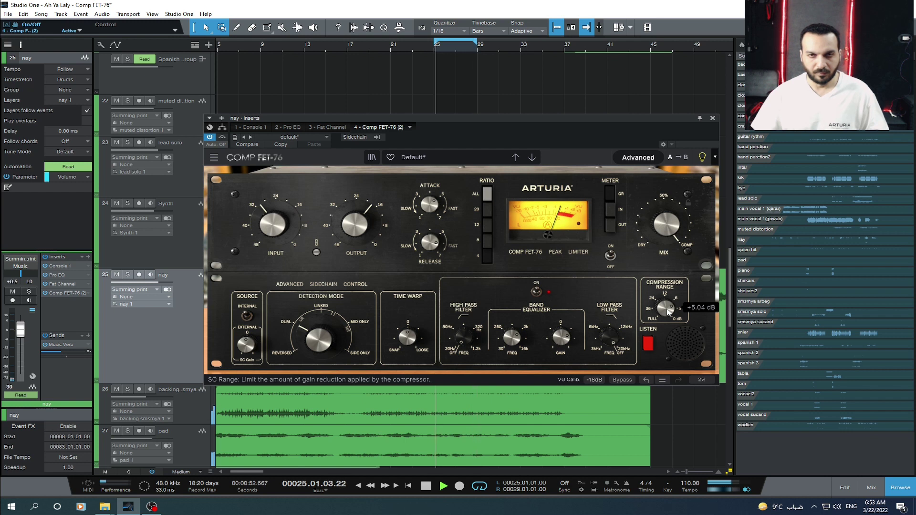
{"action": "mouse_move", "coordinate": [667, 314]}
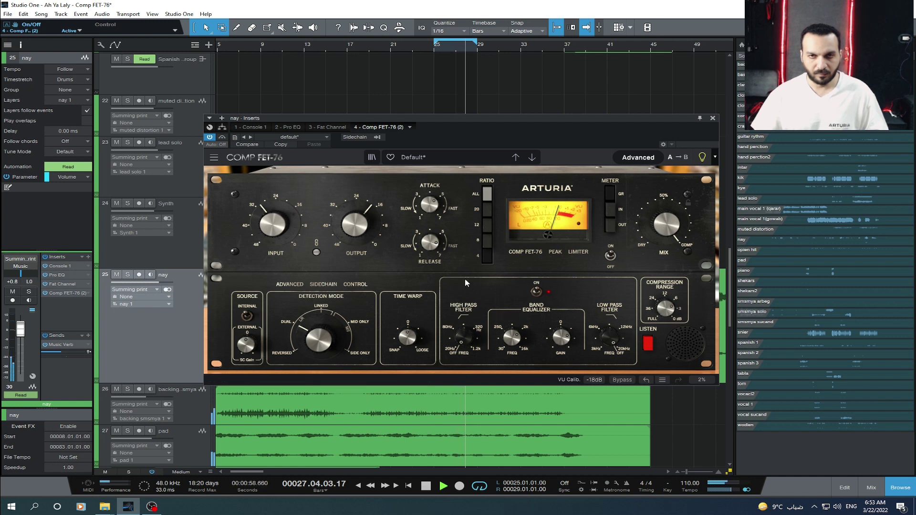
{"action": "key", "text": "space"}
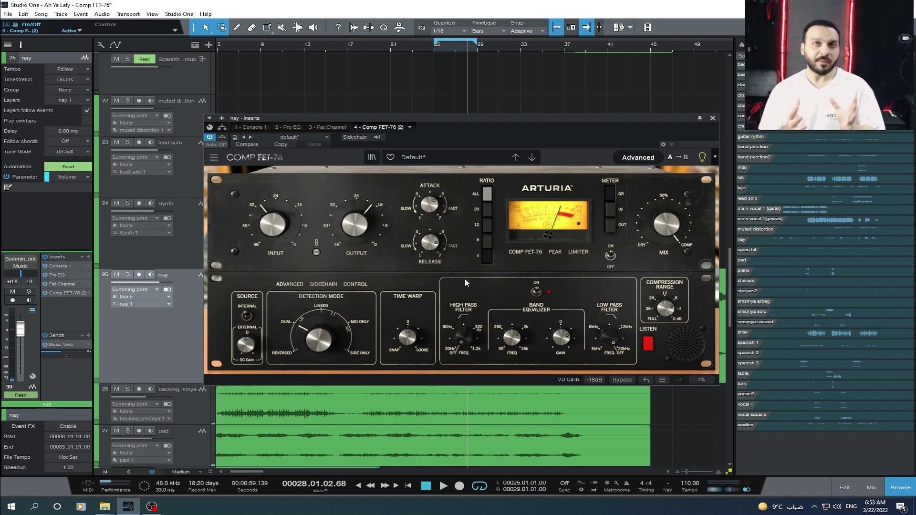